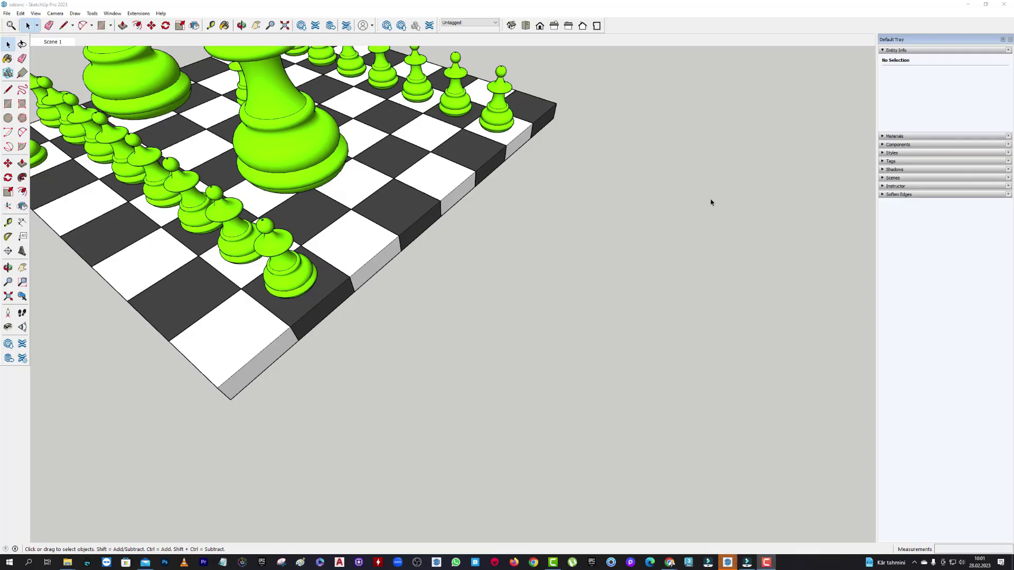
Zoom out and orbit to a wider angle showing the entire chessboard and green pieces.
scroll(667, 262, "down", 5)
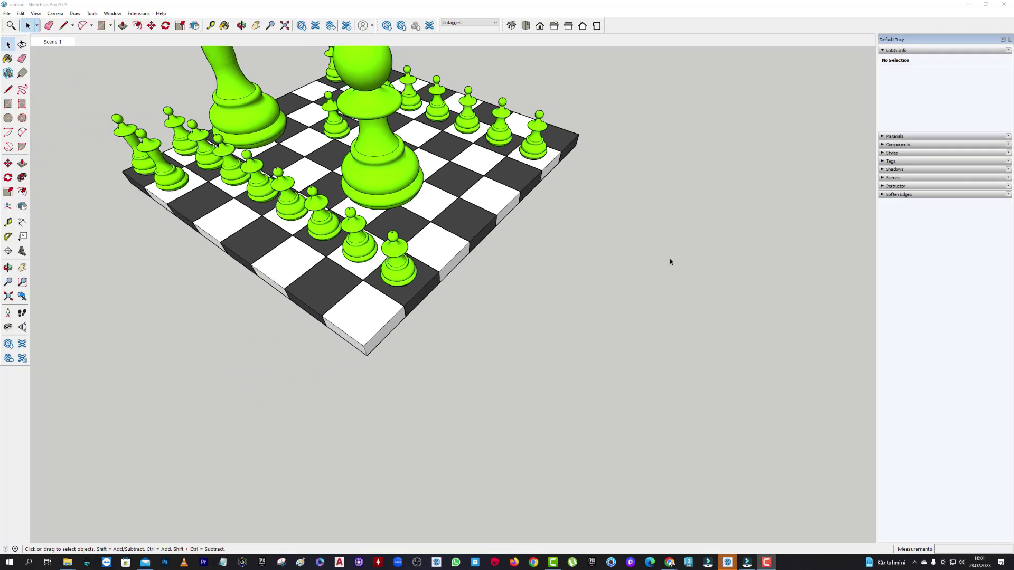
mouse_move(671, 262)
middle_mouse_down()
mouse_move(634, 281)
mouse_move(658, 290)
mouse_move(565, 223)
mouse_move(576, 220)
middle_mouse_up()
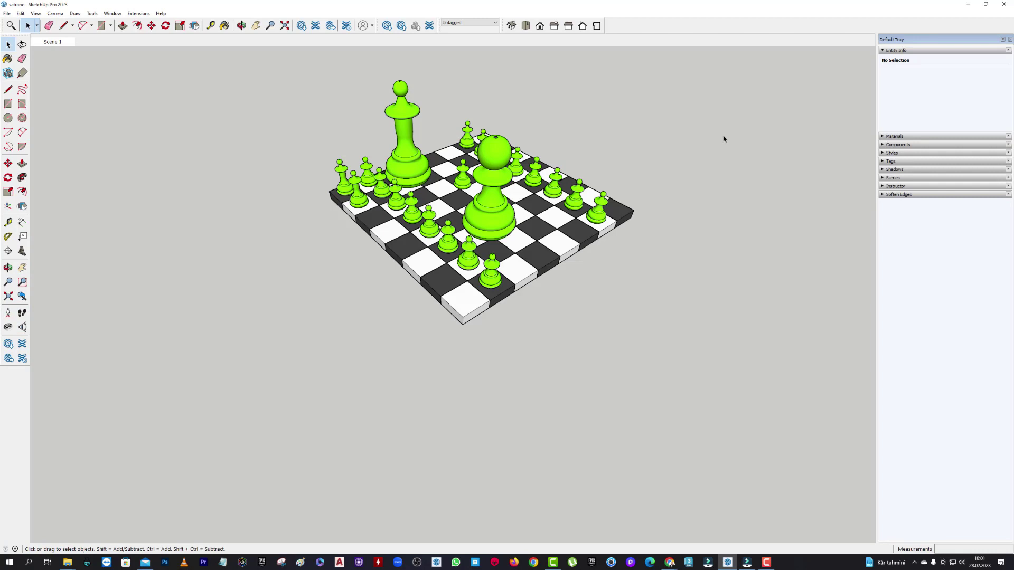
middle_click_drag(653, 135, 729, 175)
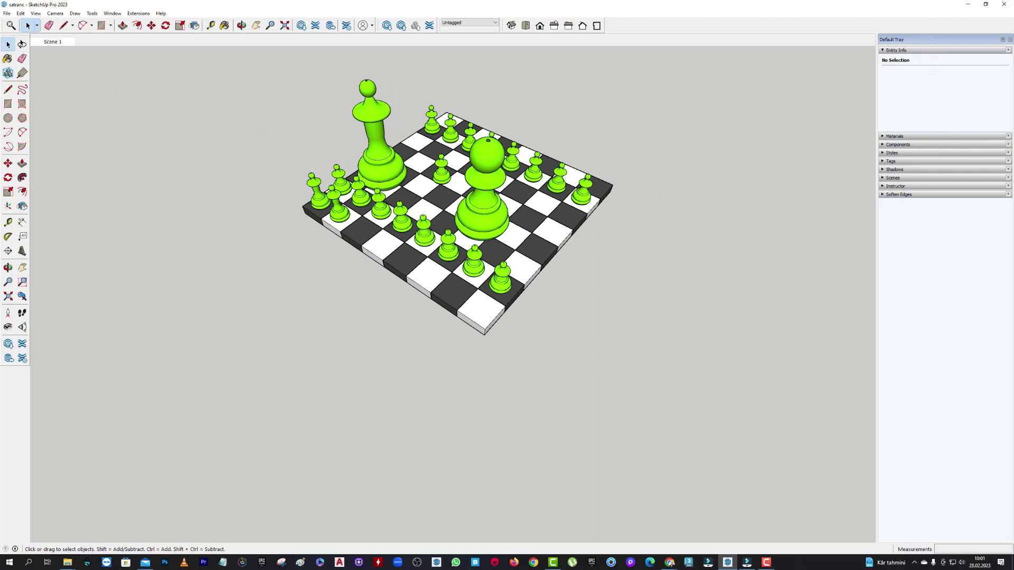
Draw a circle on the ground beside the chessboard.
left_click(8, 119)
left_click(657, 285)
left_click(708, 285)
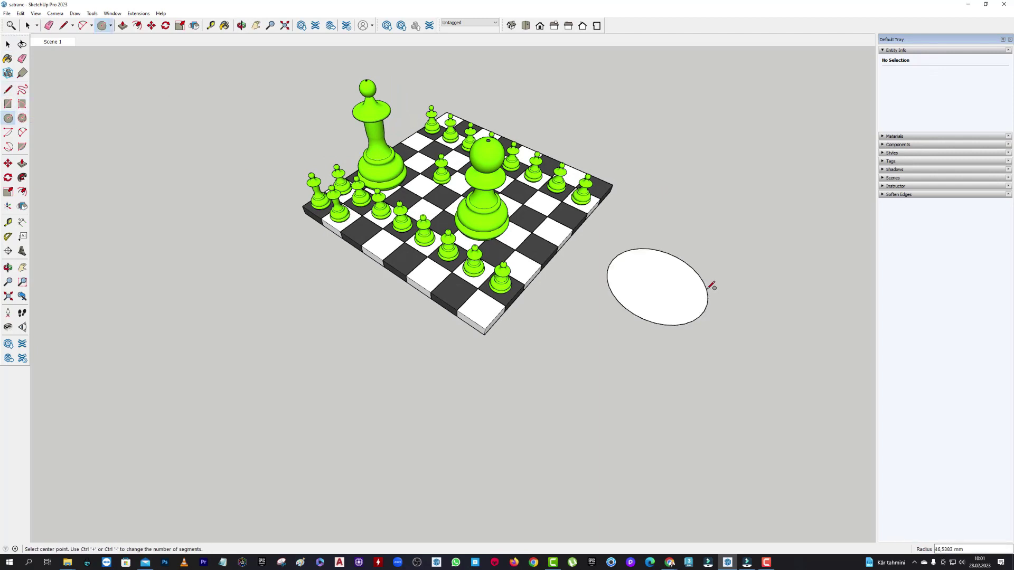
Draw an open two-point arc near the circle and frame the view on it.
left_click(23, 135)
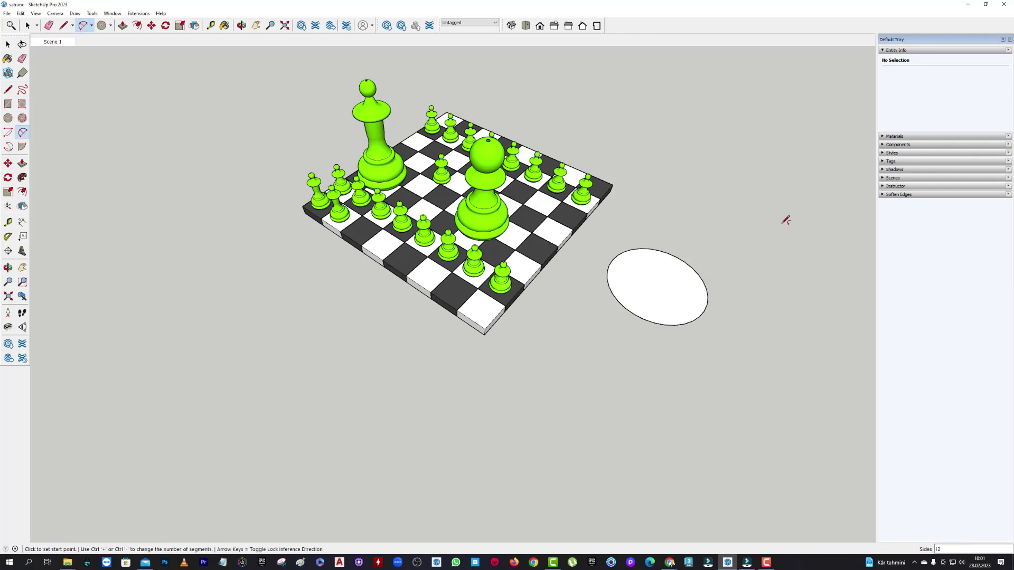
left_click(672, 184)
left_click(780, 227)
left_click(796, 194)
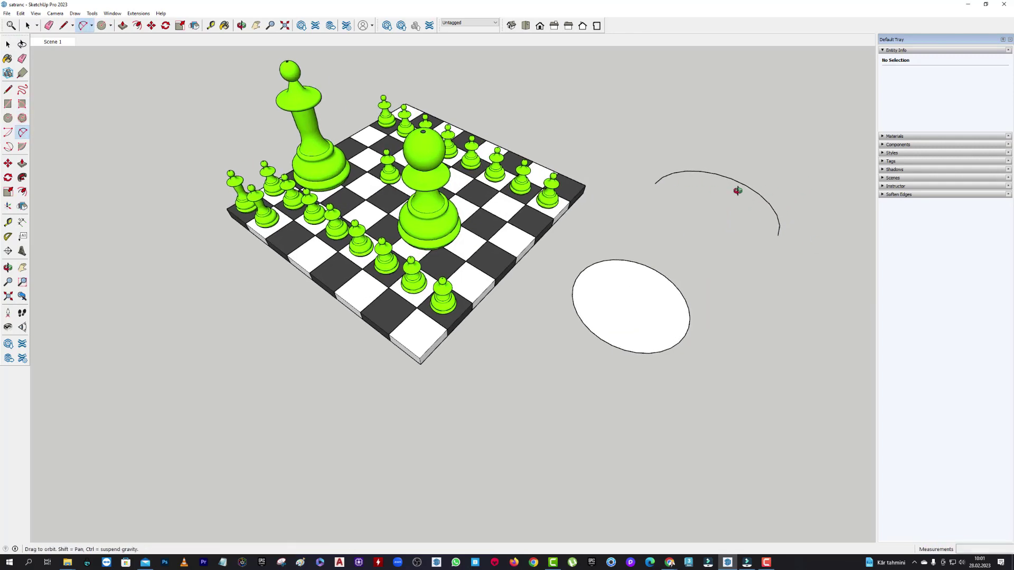
middle_click_drag(736, 188, 897, 324)
left_click(256, 30)
left_click_drag(866, 307, 668, 256)
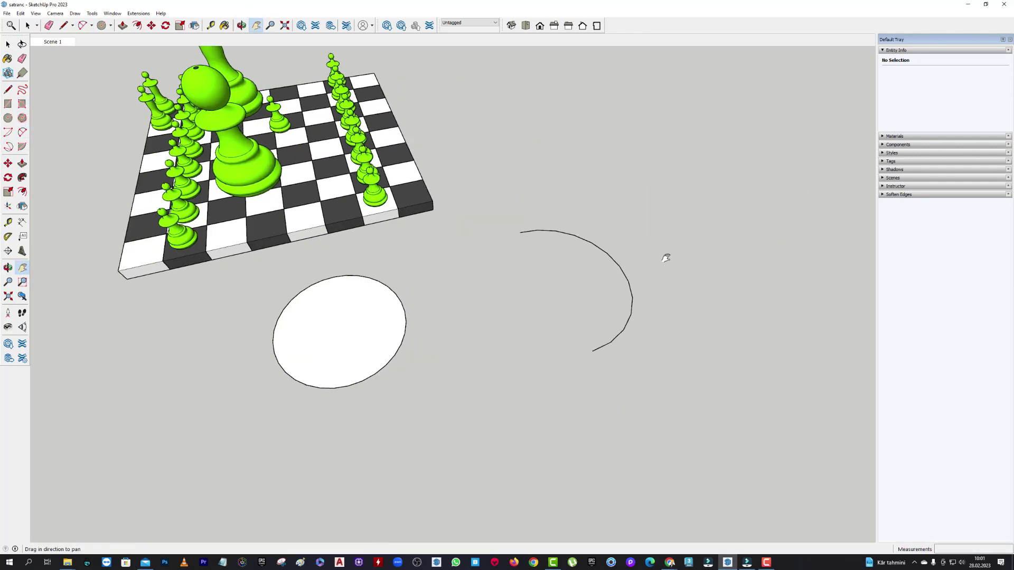
scroll(616, 311, "up", 1)
scroll(648, 283, "up", 3)
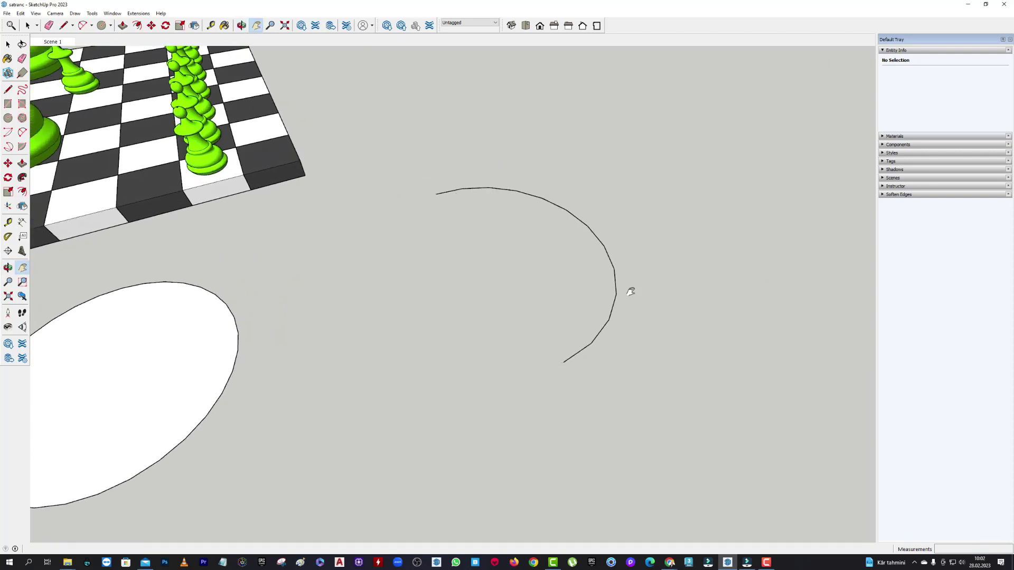
mouse_move(632, 290)
left_mouse_down()
mouse_move(663, 338)
mouse_move(692, 261)
left_mouse_up()
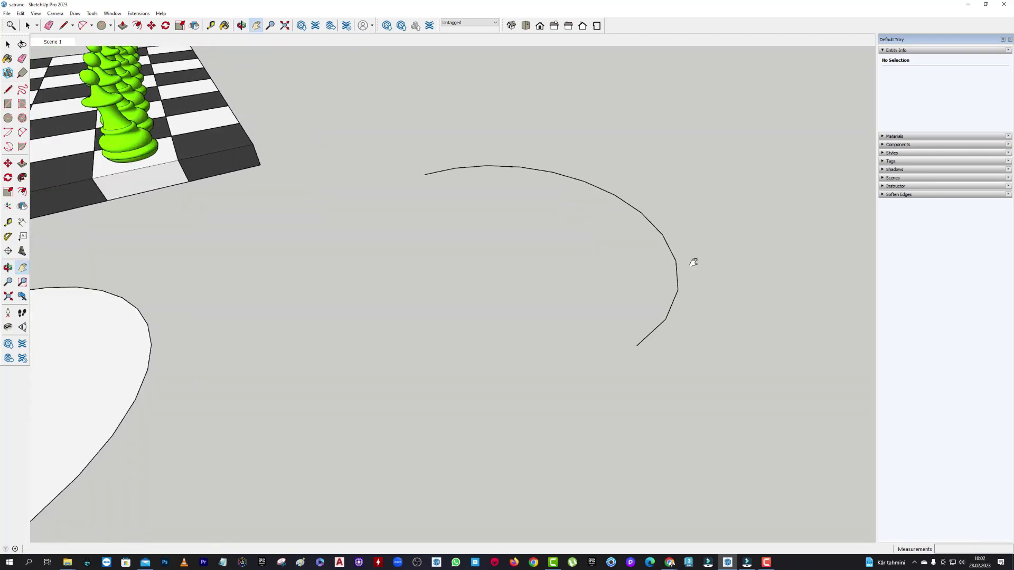
key("a")
scroll(685, 301, "up", 2)
Change the arc's segment count from 12 to 30 in Entity Info.
left_click(5, 44)
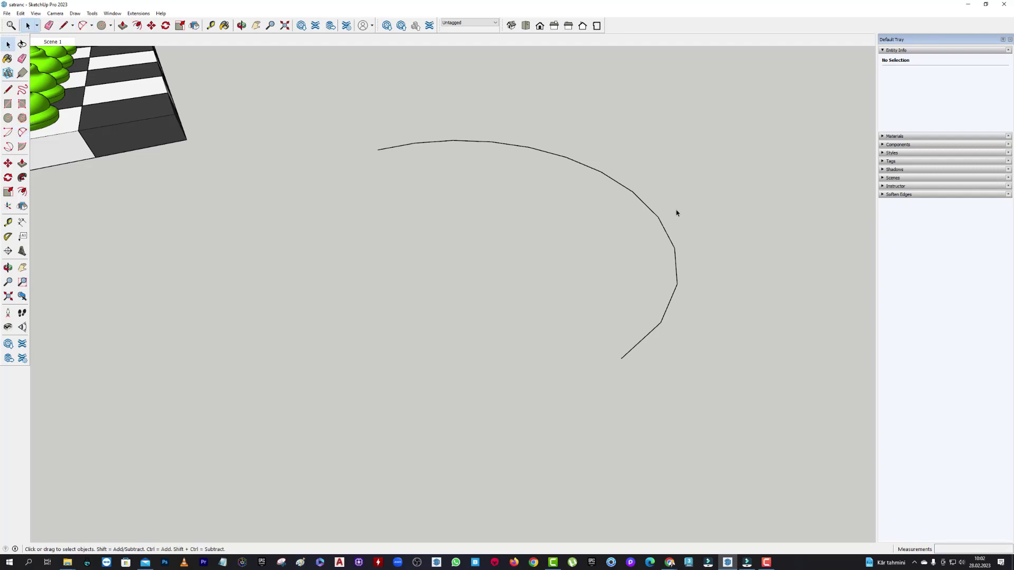
scroll(508, 190, "down", 1)
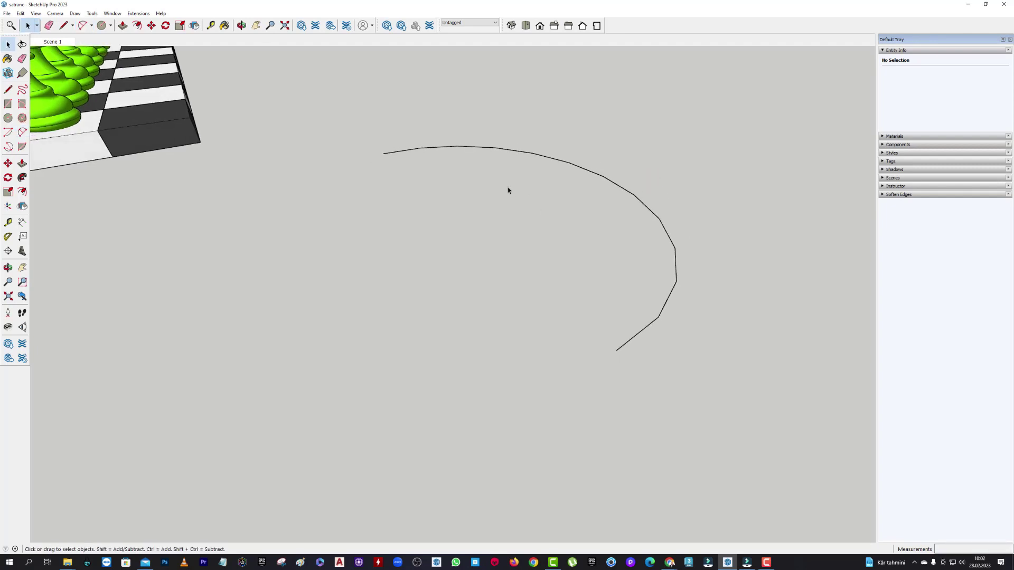
left_click(672, 253)
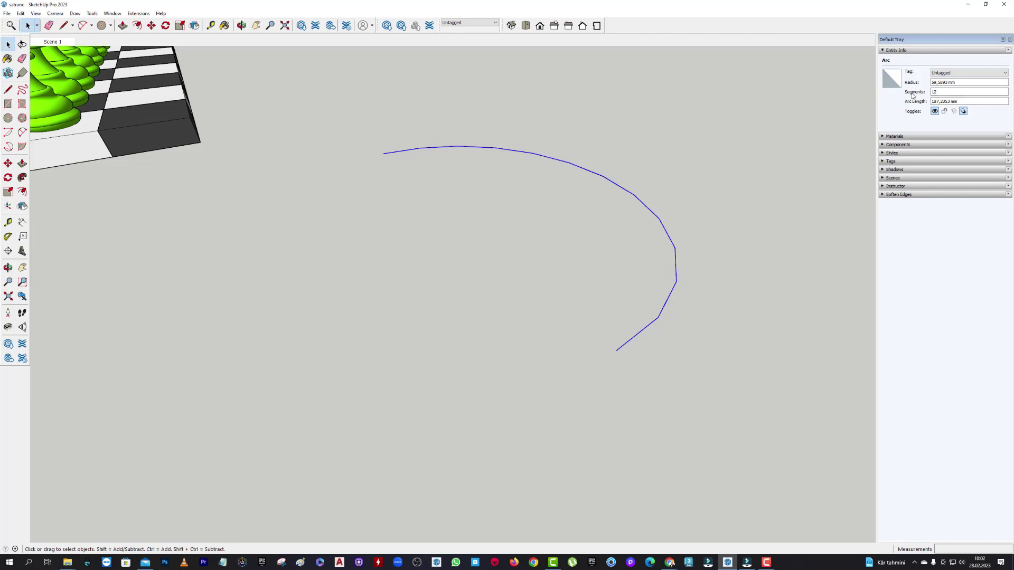
left_click(934, 93)
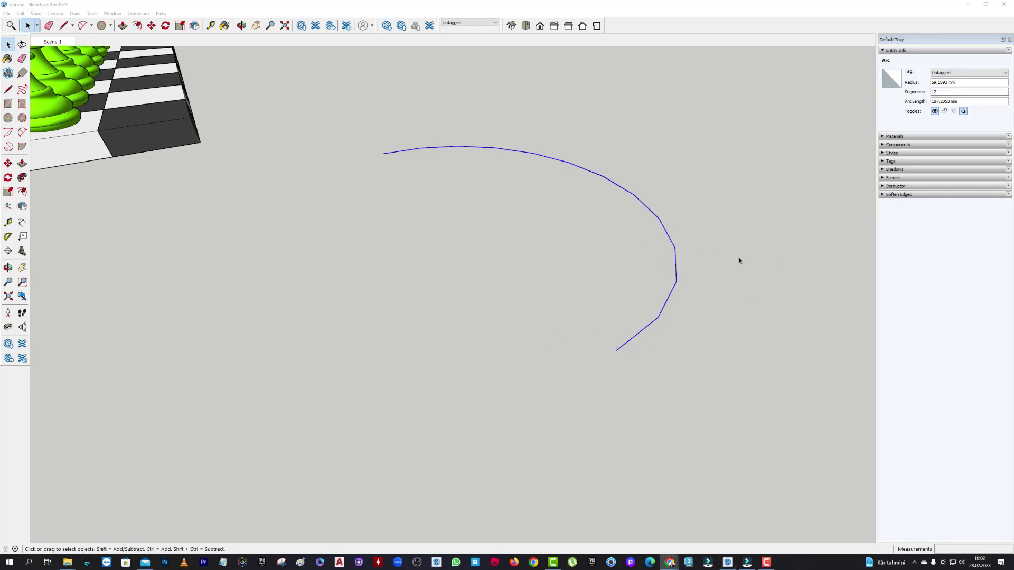
double_click(935, 93)
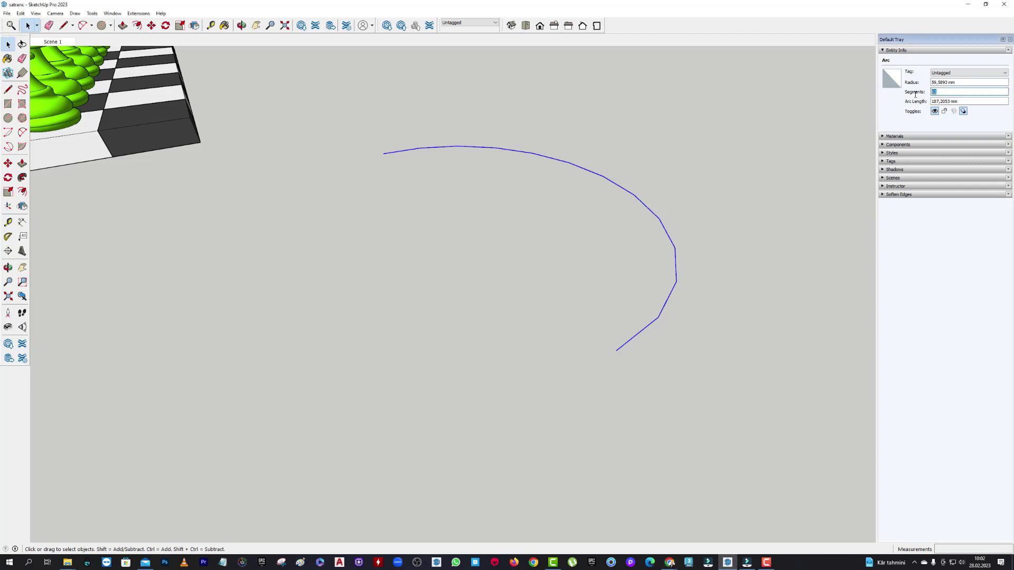
type("30")
key("Return")
Select the circle face to show its 5760.47 mm² area.
middle_click_drag(700, 263, 677, 286)
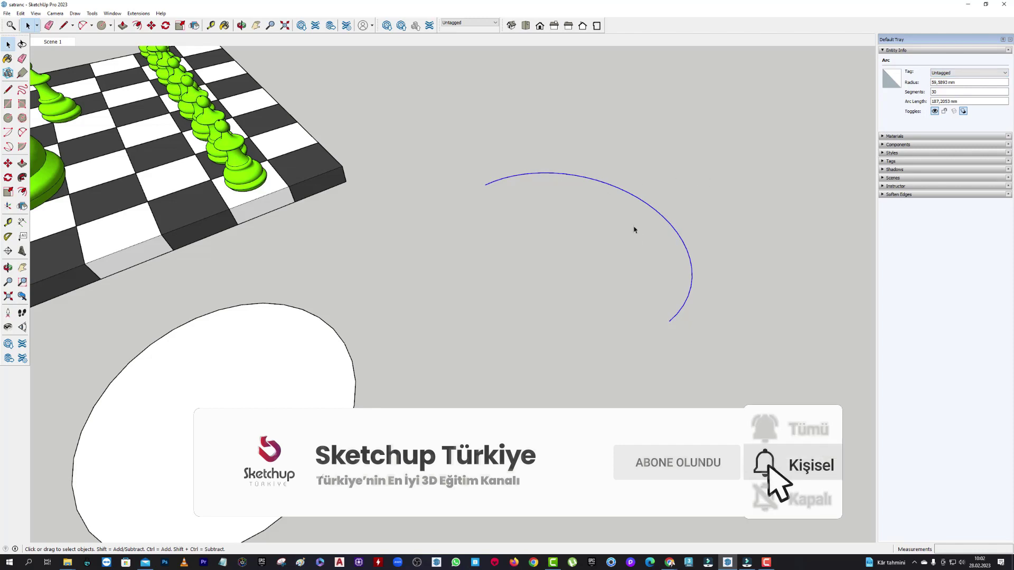
mouse_move(634, 226)
middle_mouse_down()
mouse_move(655, 261)
mouse_move(602, 190)
middle_mouse_up()
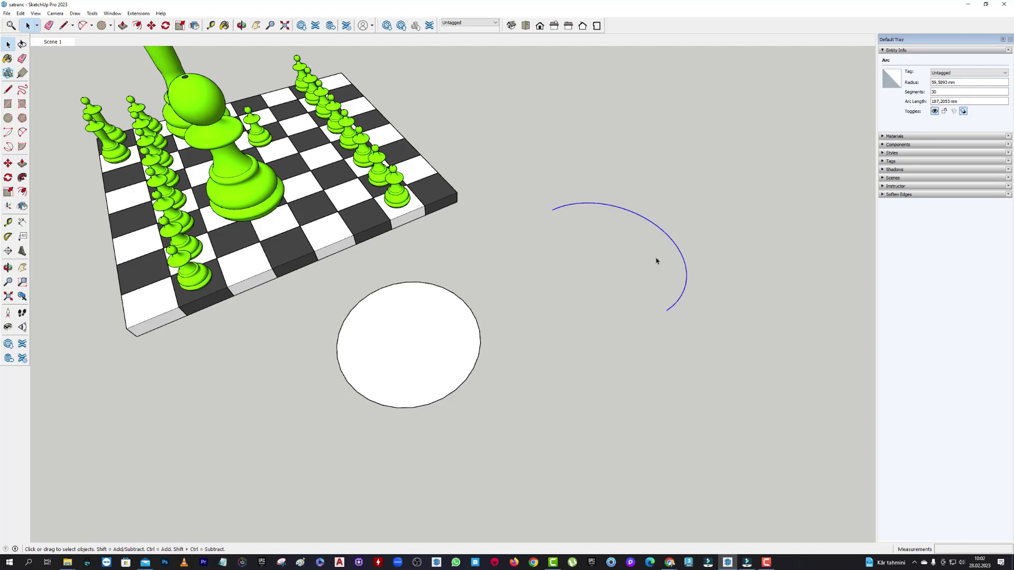
left_click(422, 319)
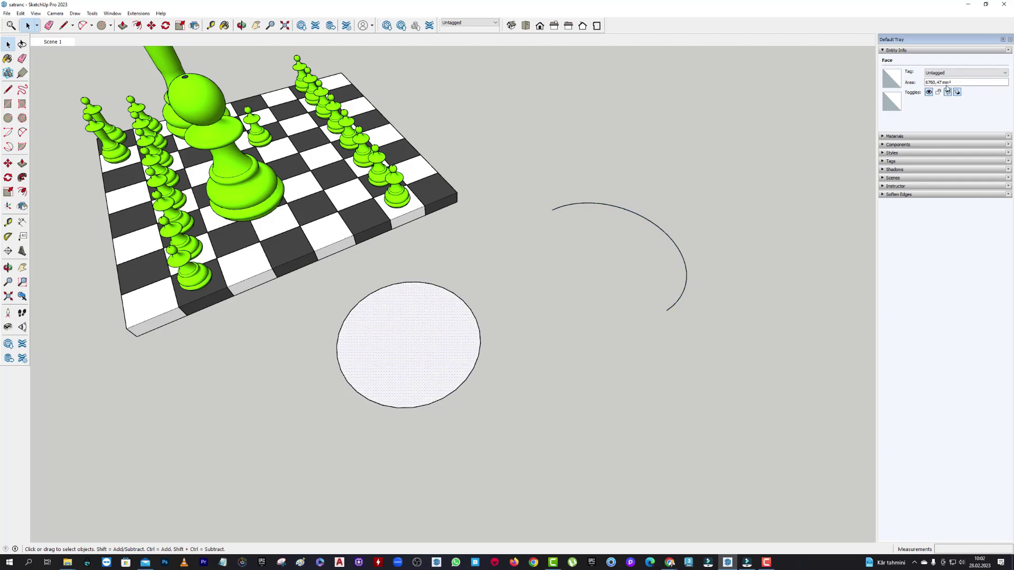
Set Model Info units to Centimeters, Centimeters² area and Centimeters³ volume.
left_click(112, 13)
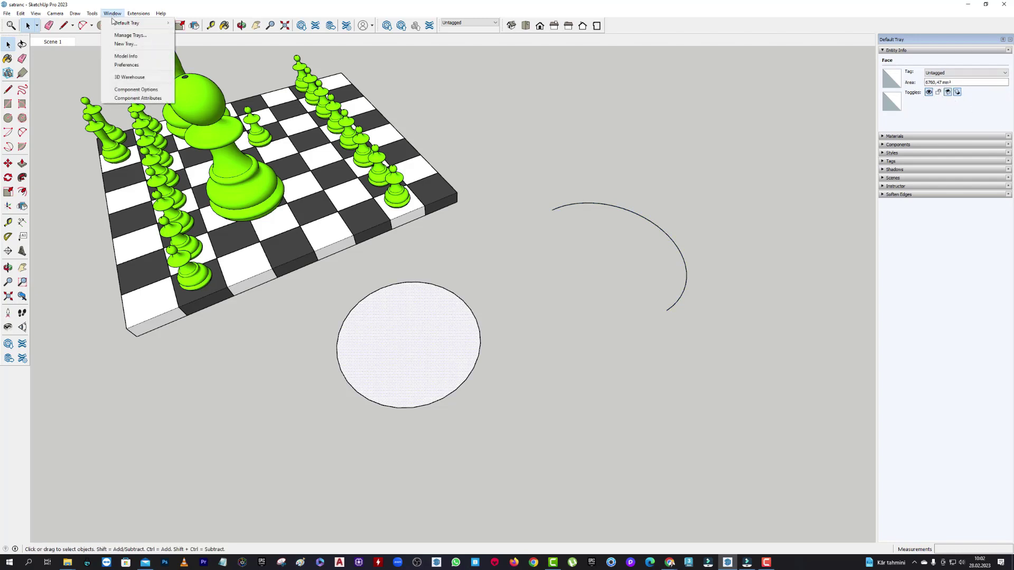
left_click(121, 57)
left_click_drag(518, 204, 642, 154)
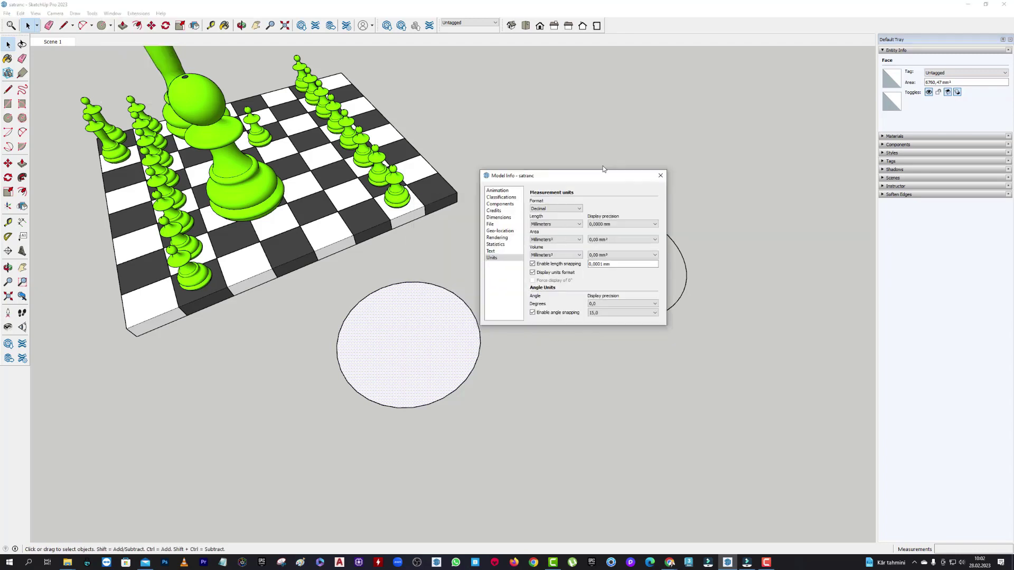
left_click(612, 203)
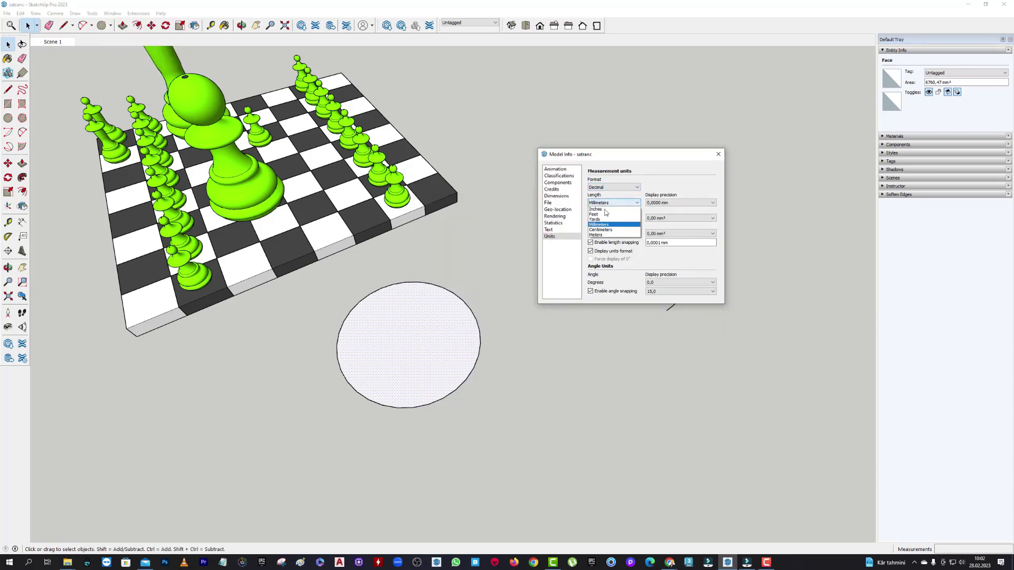
left_click(612, 225)
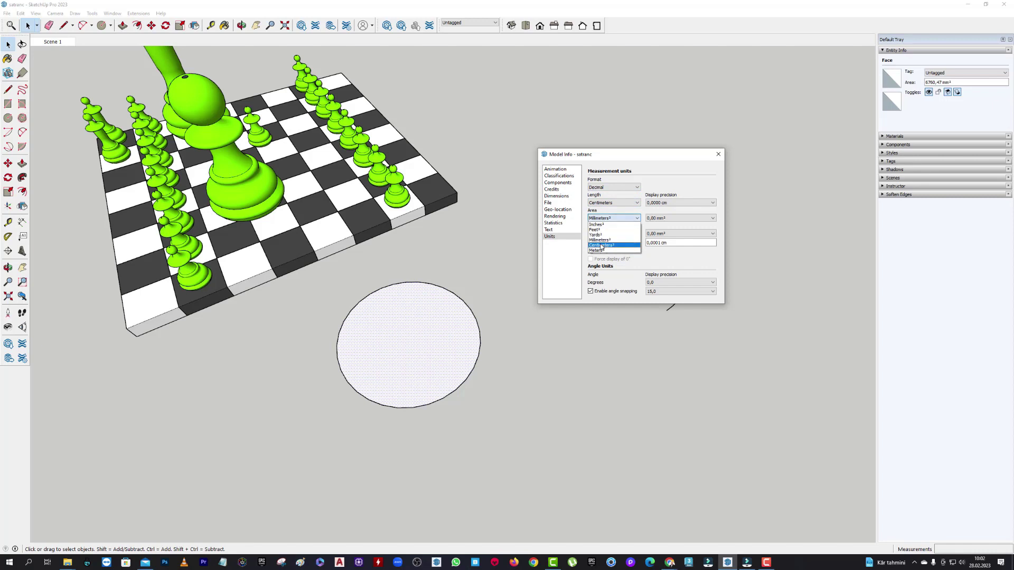
left_click(613, 240)
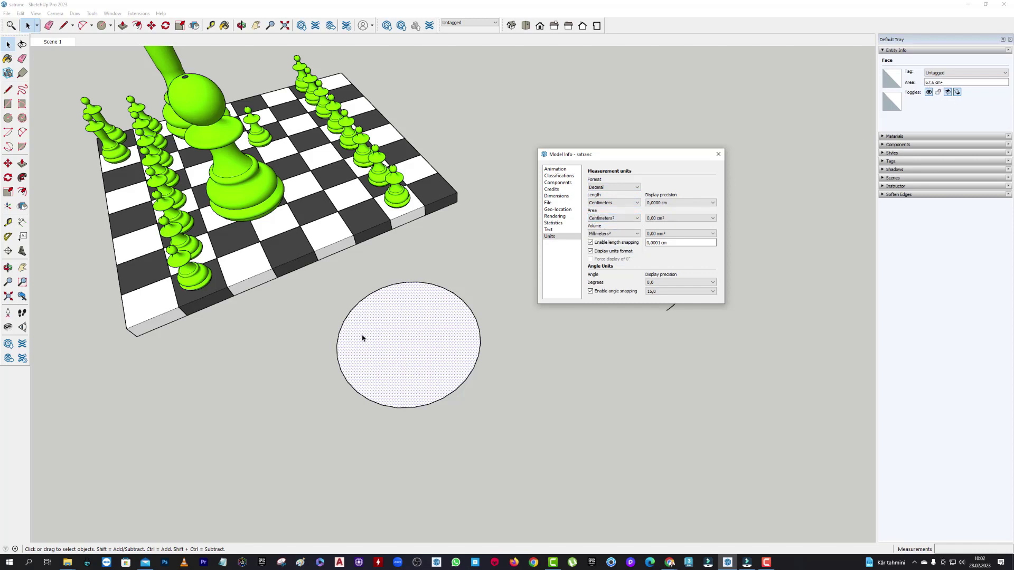
left_click(613, 234)
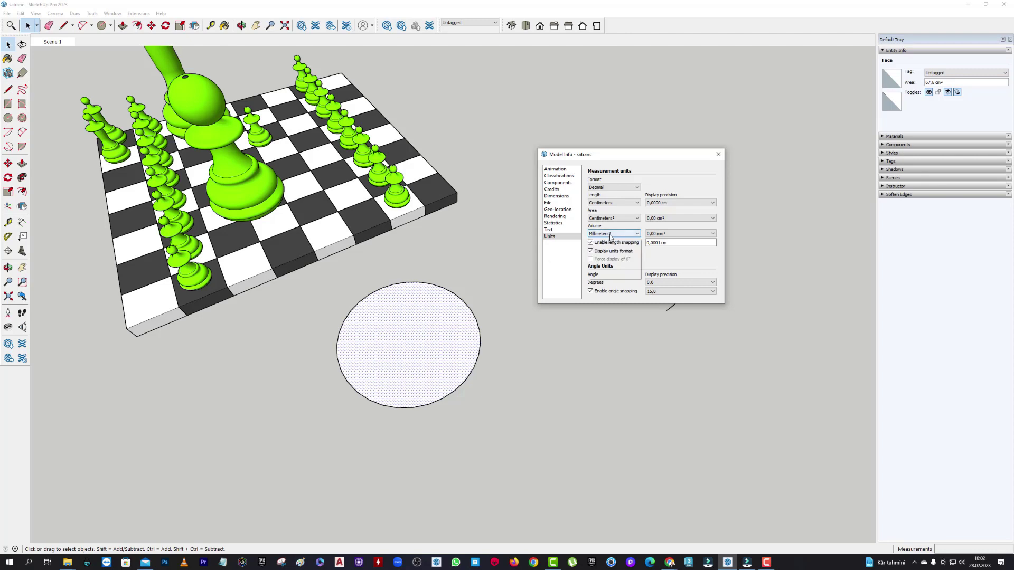
left_click(601, 270)
left_click(718, 154)
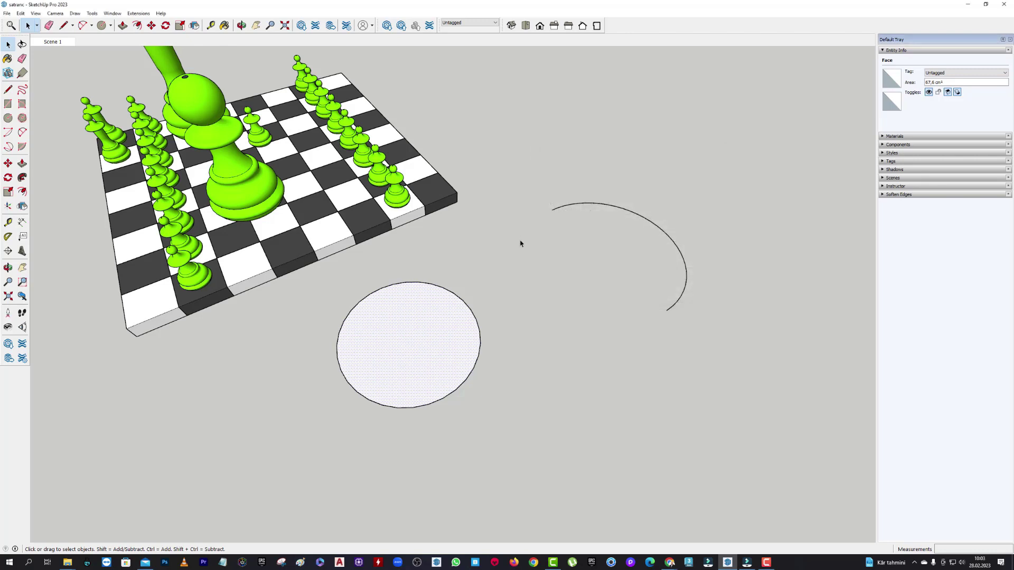
scroll(521, 242, "down", 5)
Draw a 640.27 cm² rectangle in front of the board and select it.
left_click(7, 104)
left_click(491, 387)
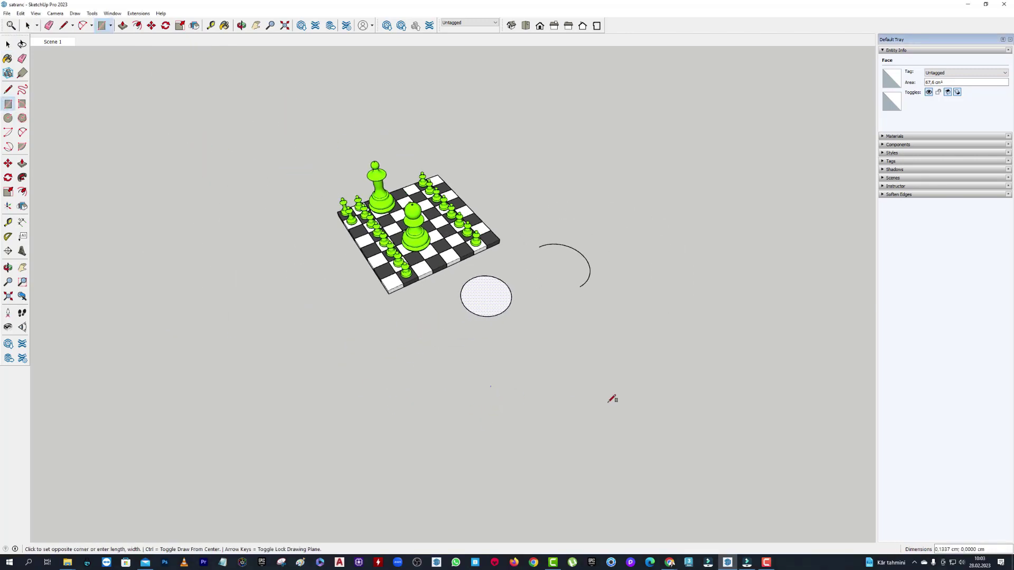
left_click(739, 358)
left_click(8, 44)
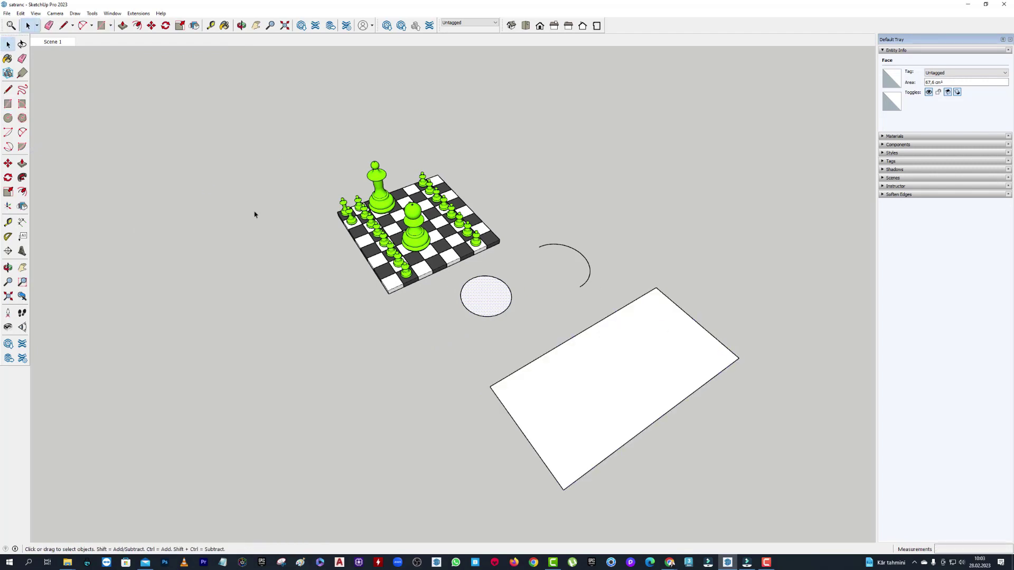
left_click(639, 346)
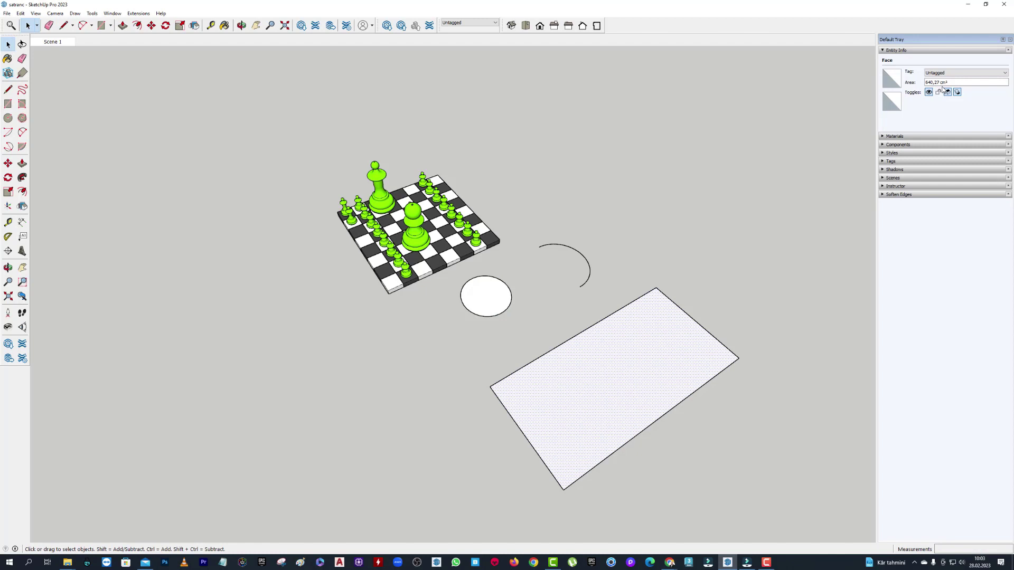
Delete the rectangle, the arc and the white circle.
mouse_move(703, 248)
middle_mouse_down()
mouse_move(639, 296)
mouse_move(645, 351)
mouse_move(675, 243)
mouse_move(649, 216)
middle_mouse_up()
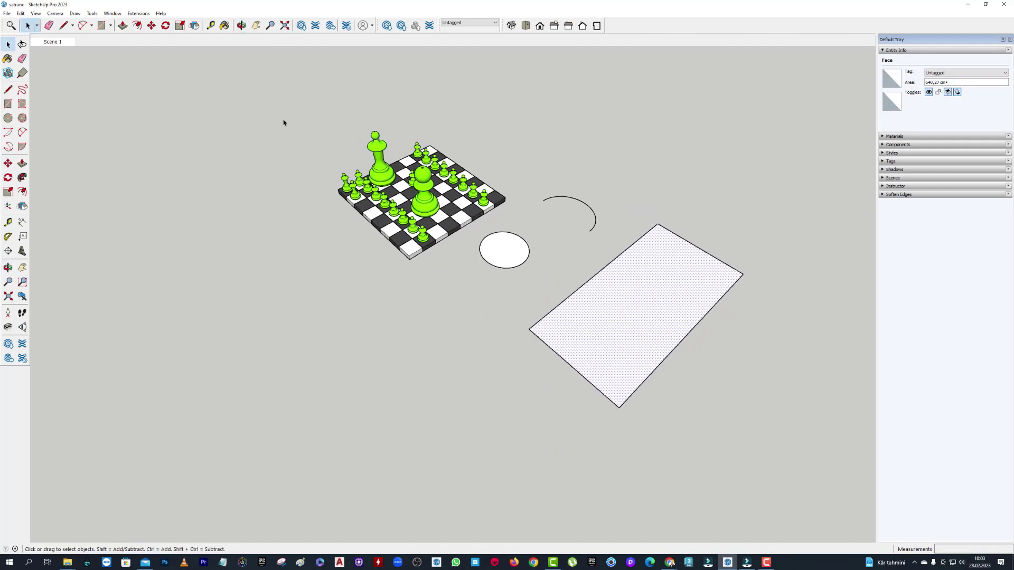
mouse_move(530, 254)
middle_mouse_down()
mouse_move(584, 317)
mouse_move(607, 301)
mouse_move(589, 280)
middle_mouse_up()
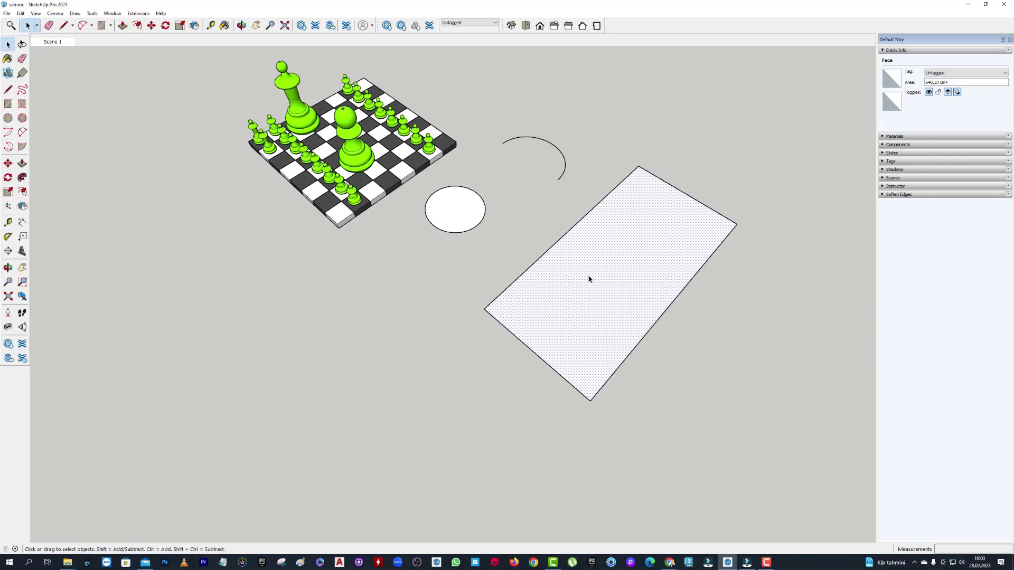
mouse_move(497, 273)
middle_mouse_down()
mouse_move(509, 231)
mouse_move(842, 152)
middle_mouse_up()
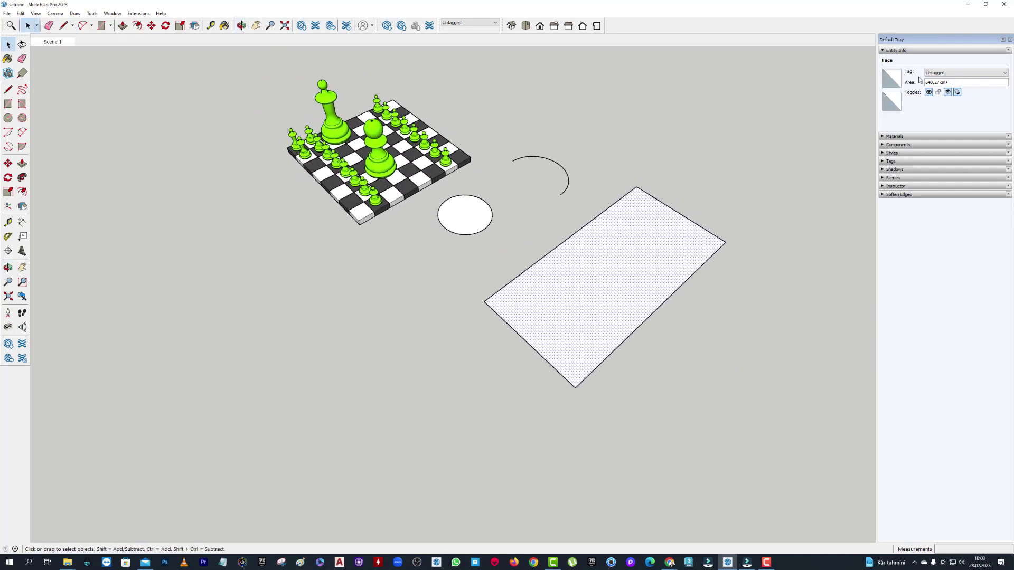
left_click(686, 198)
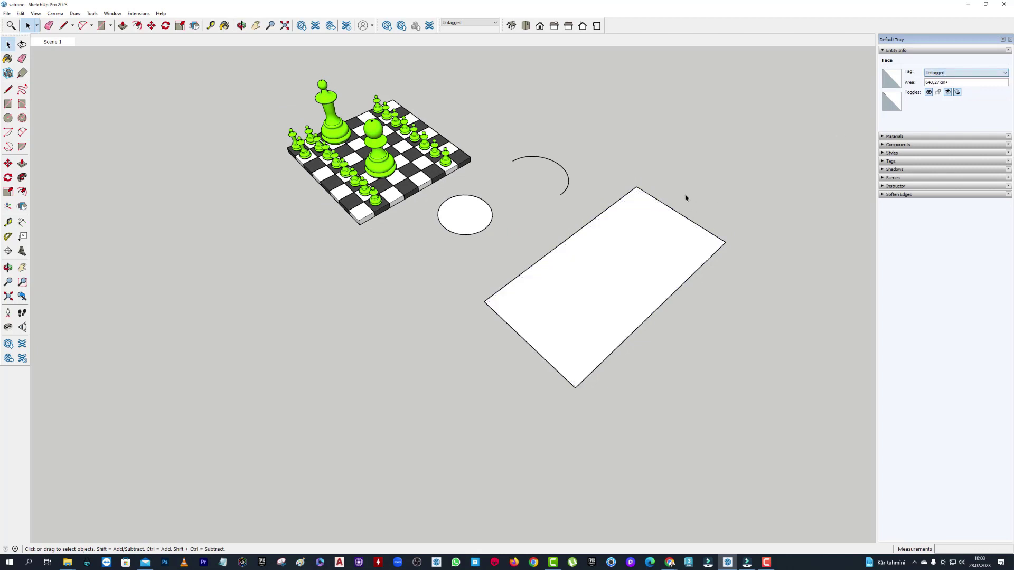
mouse_move(640, 231)
middle_mouse_down()
mouse_move(700, 250)
mouse_move(656, 221)
middle_mouse_up()
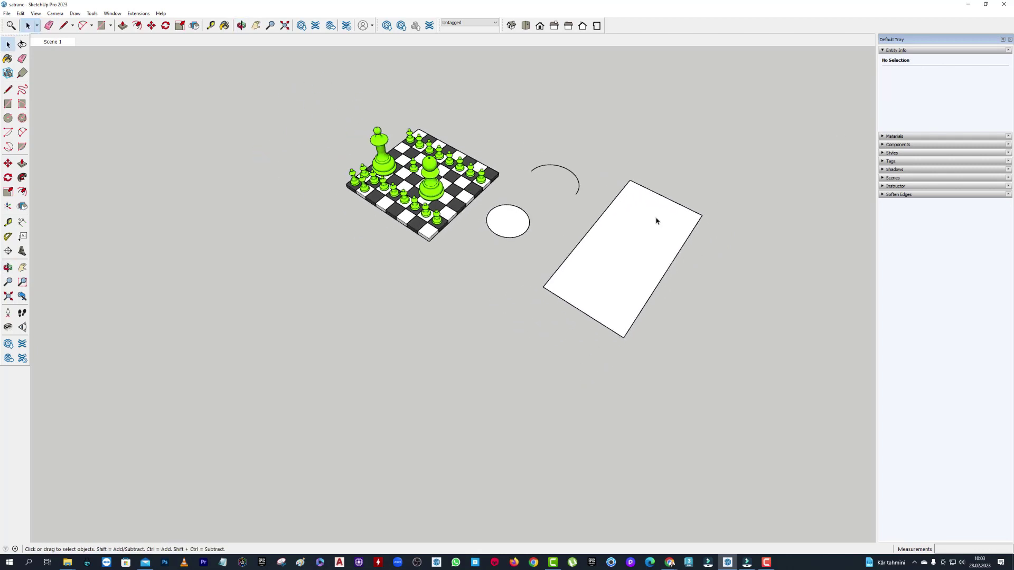
left_click(619, 249)
key("Delete")
left_click(559, 196)
key("Delete")
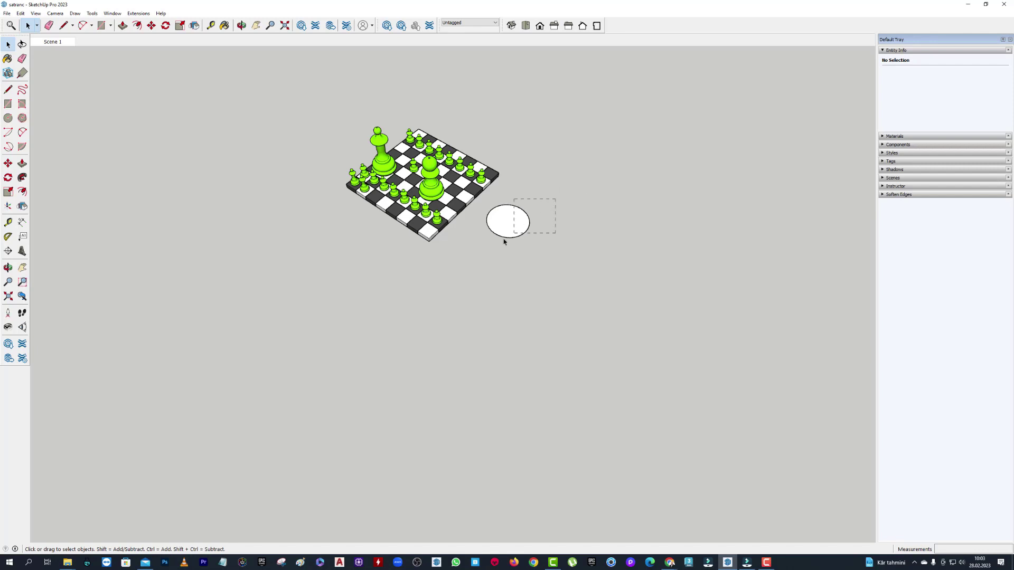
left_click(503, 239)
key("Delete")
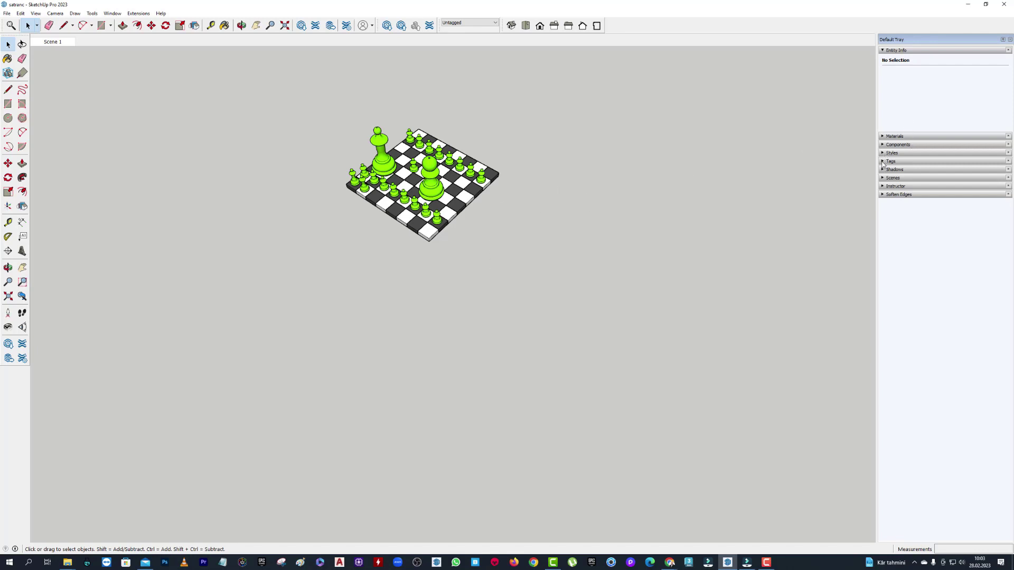
Open the Tags panel and enlarge its list.
left_click(883, 162)
left_click_drag(900, 203, 901, 292)
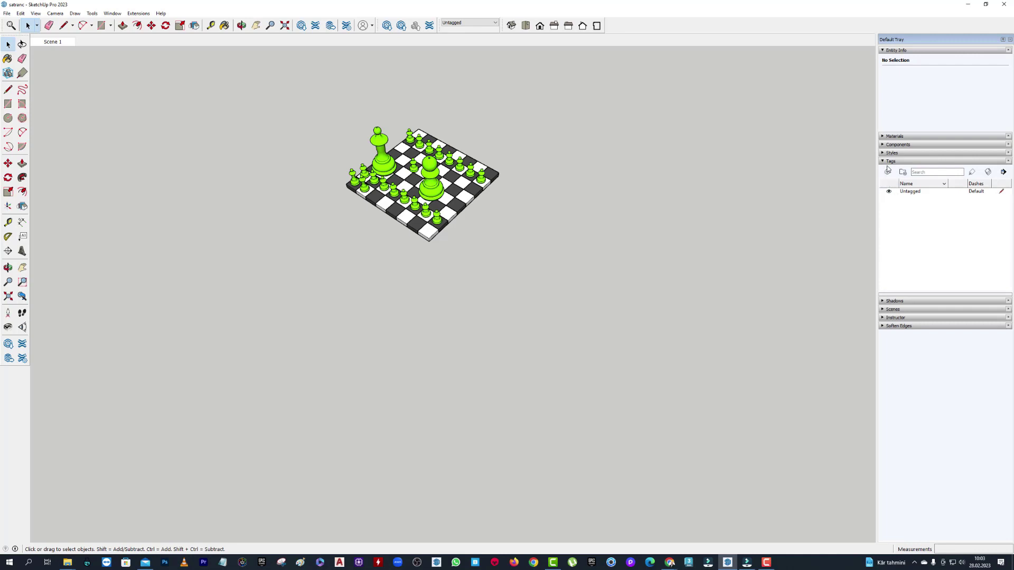
scroll(528, 130, "up", 1)
scroll(528, 130, "up", 2)
scroll(530, 127, "up", 2)
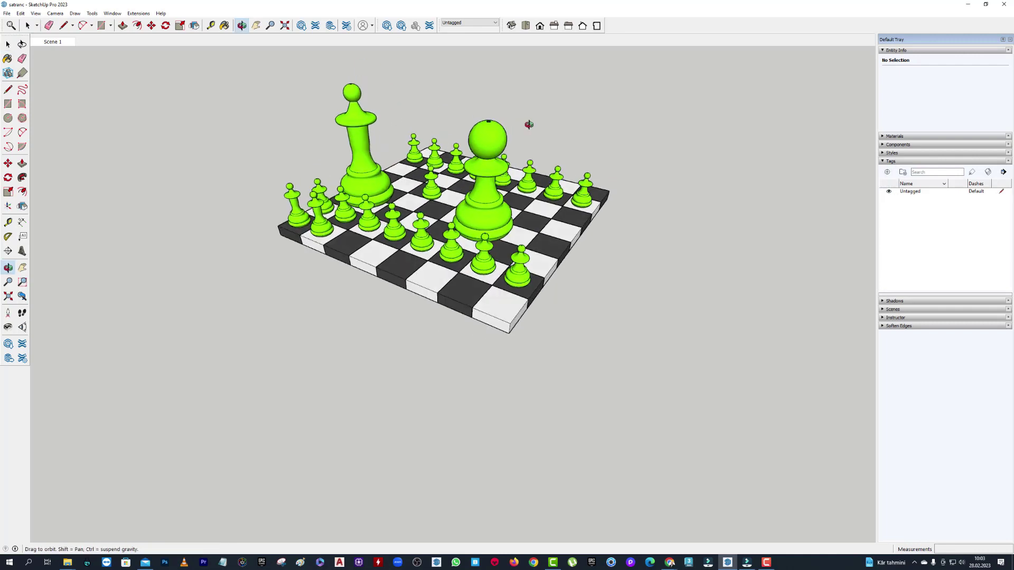
scroll(505, 151, "up", 2)
Delete the big pawn, the big king, the right-side pawns and the centre pawn.
left_click(478, 158)
key("Delete")
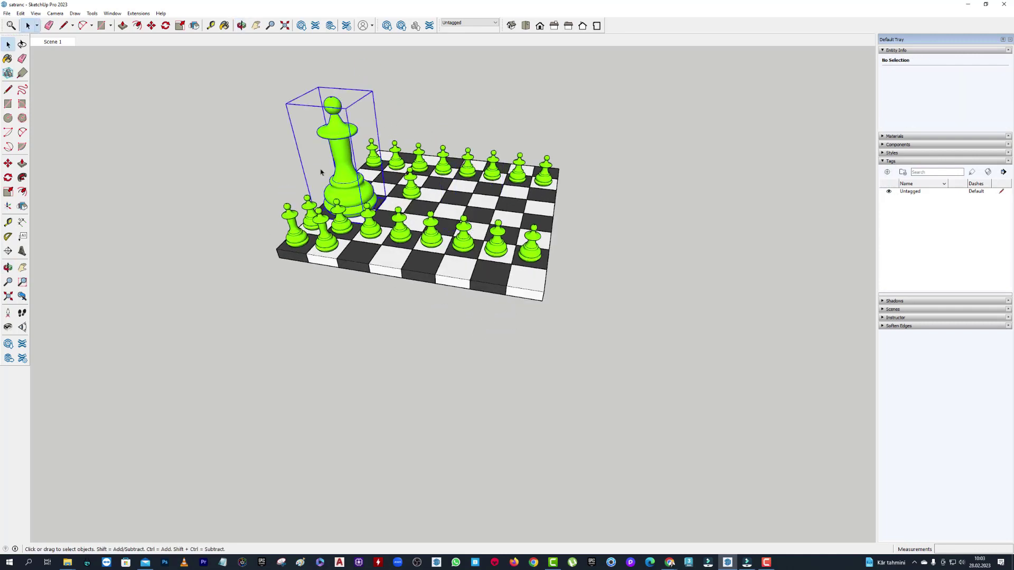
left_click(338, 159)
key("Delete")
mouse_move(475, 201)
middle_mouse_down()
mouse_move(565, 211)
mouse_move(476, 238)
middle_mouse_up()
left_click(476, 238)
key("Delete")
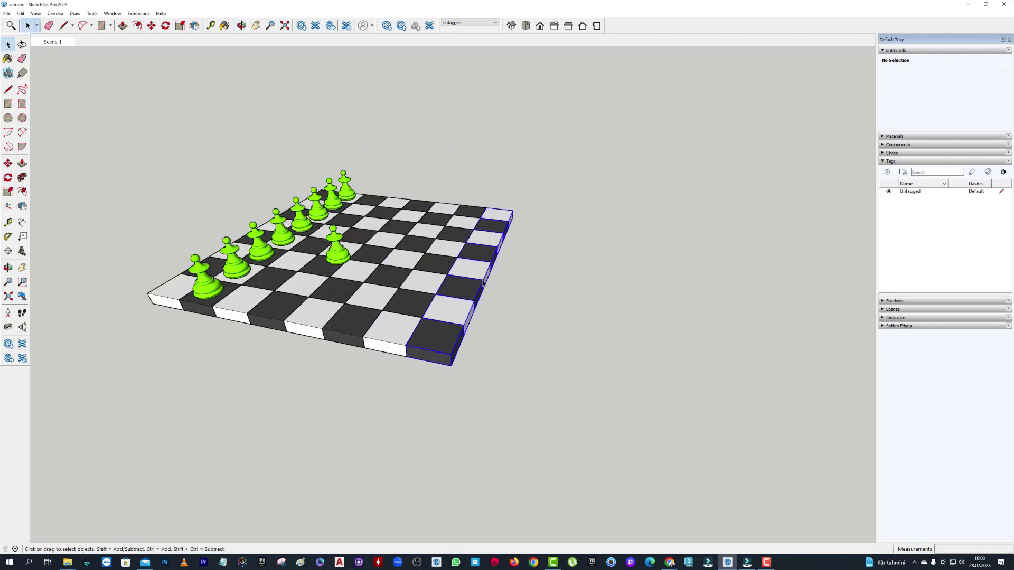
left_click(338, 257)
key("Delete")
mouse_move(338, 257)
middle_mouse_down()
mouse_move(296, 249)
mouse_move(523, 109)
middle_mouse_up()
Explode the pawn row and delete all its pawns except the corner one.
right_click(261, 230)
left_click(277, 282)
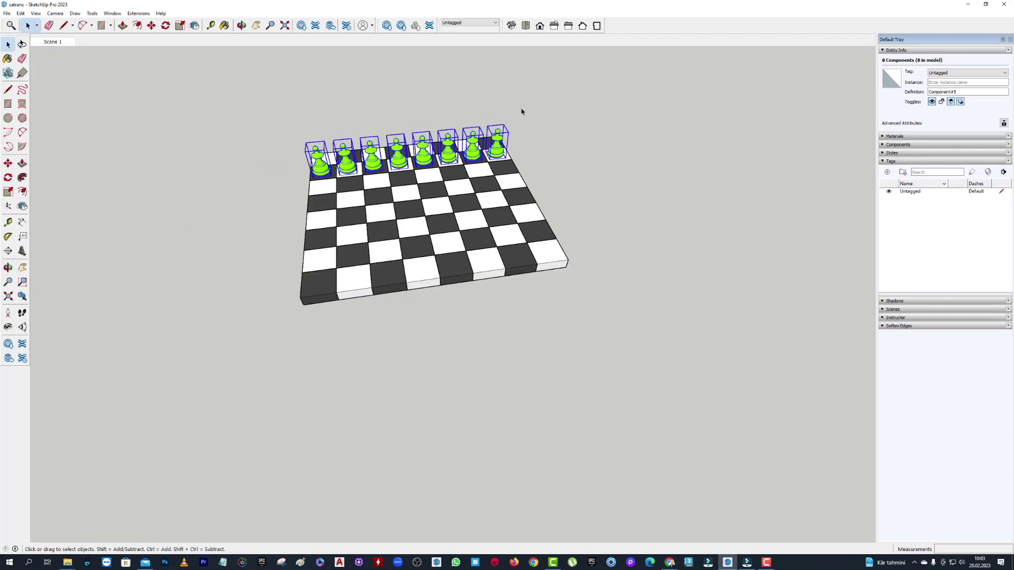
scroll(507, 116, "up", 5)
left_click(490, 126)
left_click(520, 145)
key("Delete")
left_click(480, 152)
key("Delete")
left_click(440, 157)
key("Delete")
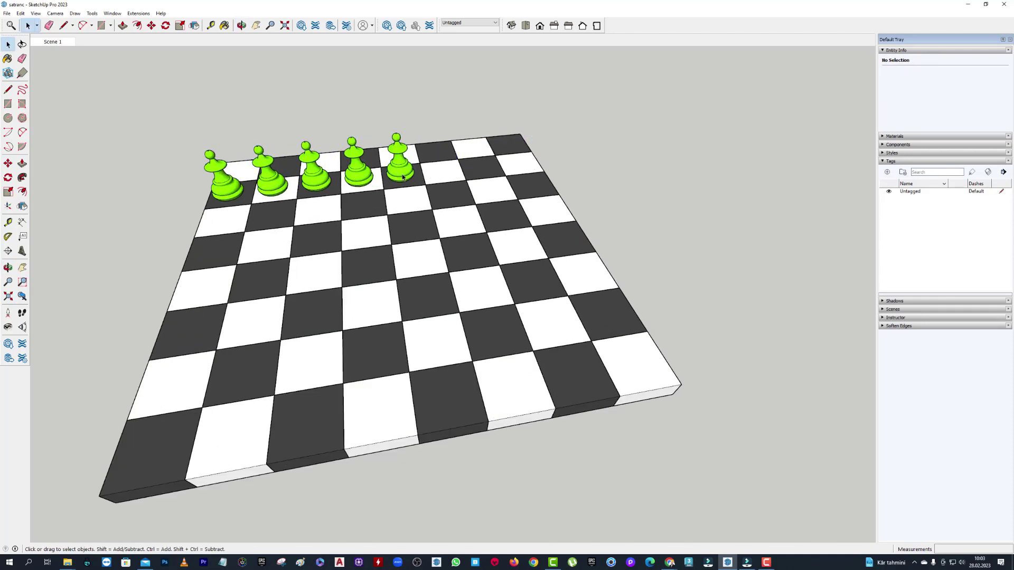
left_click(366, 180)
key("Delete")
left_click(314, 169)
key("Delete")
Create a new tag named piyon.
left_click(224, 177)
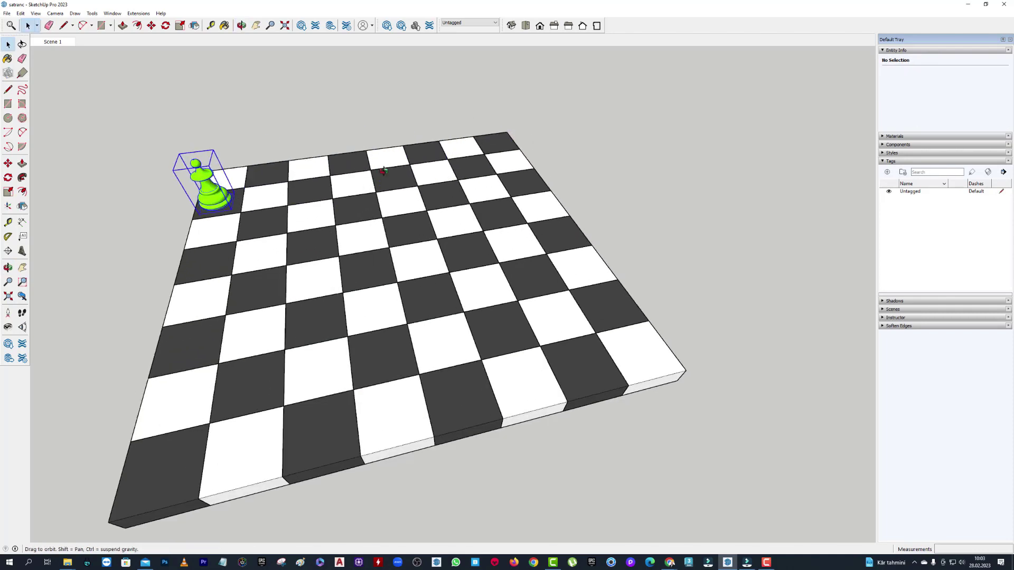
mouse_move(225, 177)
middle_mouse_down()
mouse_move(504, 218)
mouse_move(400, 290)
middle_mouse_up()
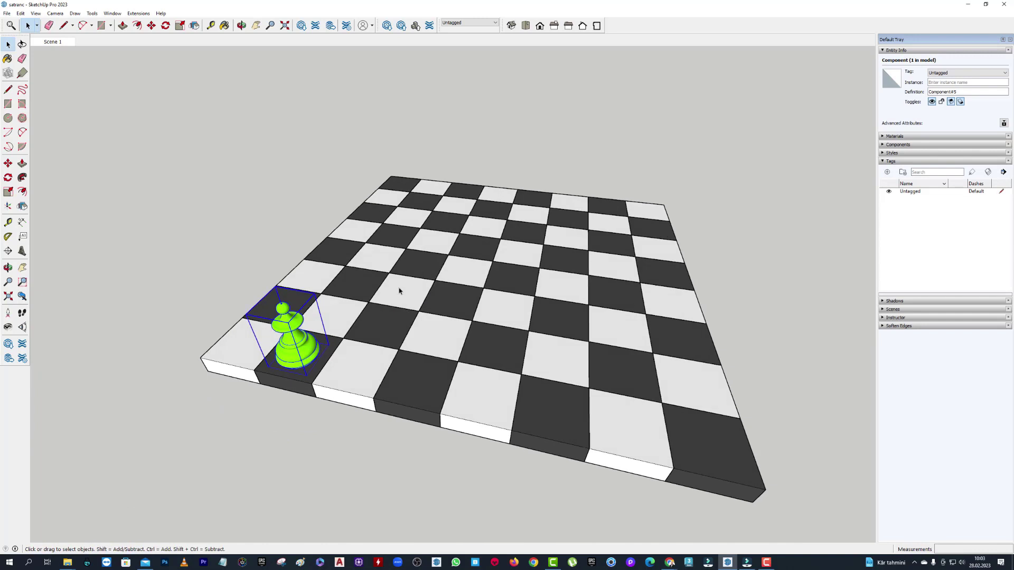
left_click(888, 172)
type("piyon")
key("Return")
Add a tag named satranctahtasi, correcting its misspelt name, next to piyon.
scroll(627, 107, "down", 2)
scroll(687, 158, "down", 3)
left_click(724, 188)
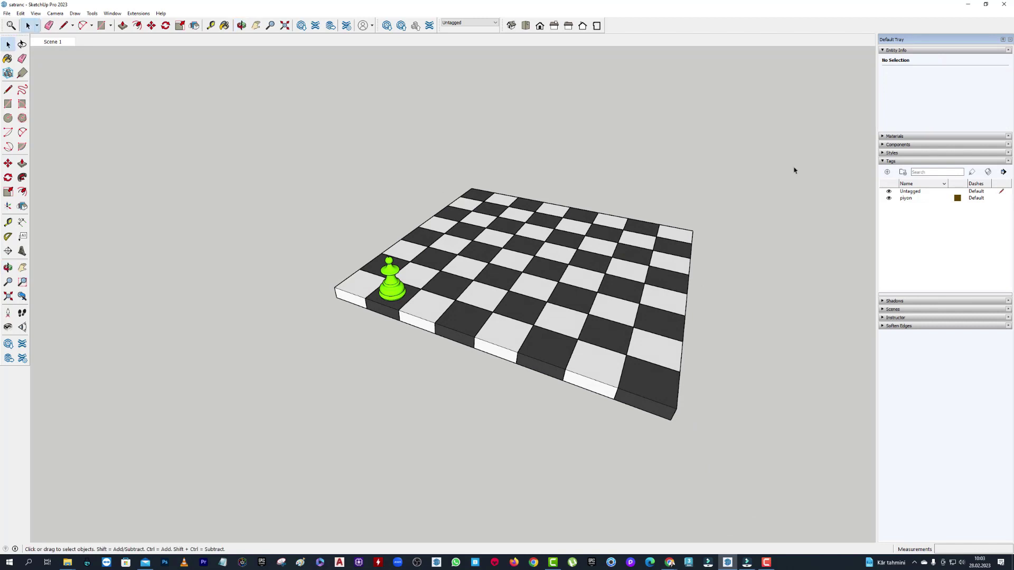
scroll(734, 206, "up", 2)
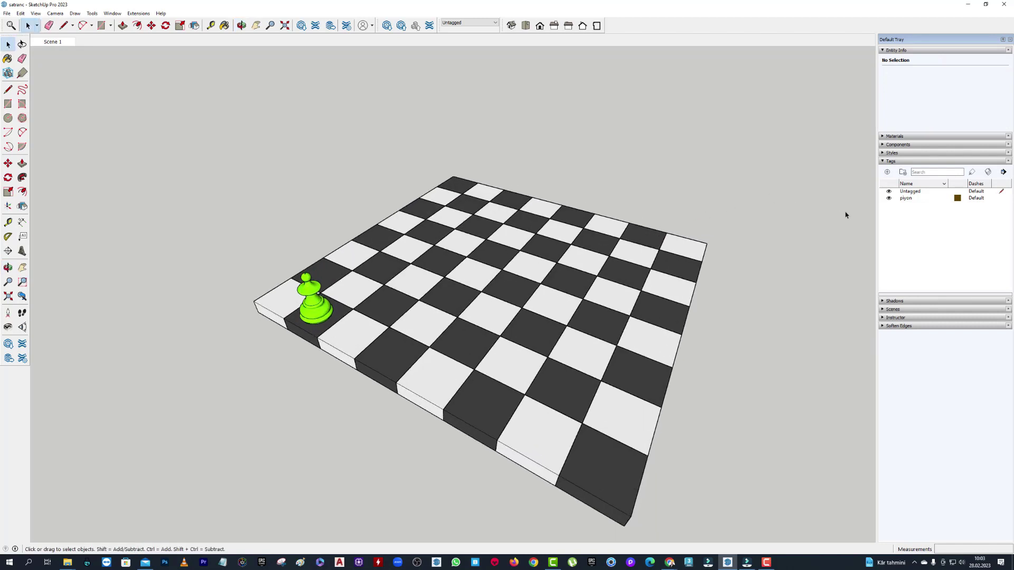
left_click(888, 172)
key("Return")
left_click(932, 199)
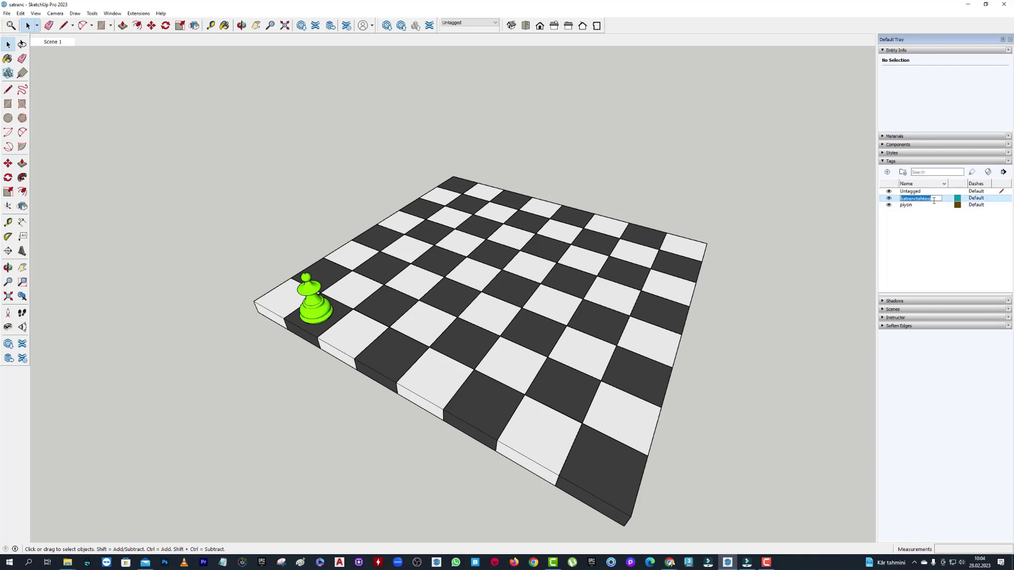
left_click(935, 200)
key("Return")
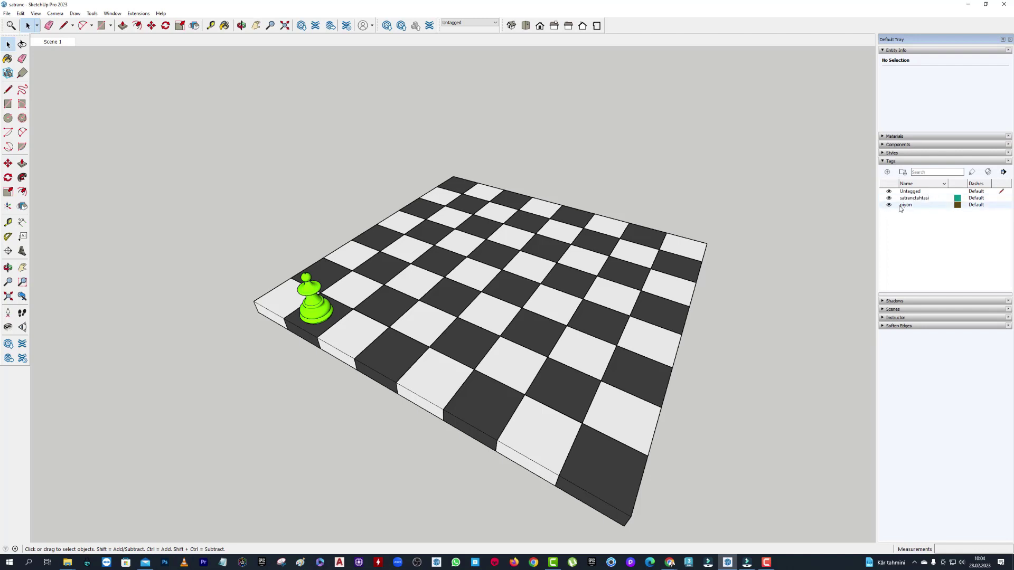
left_click(911, 206)
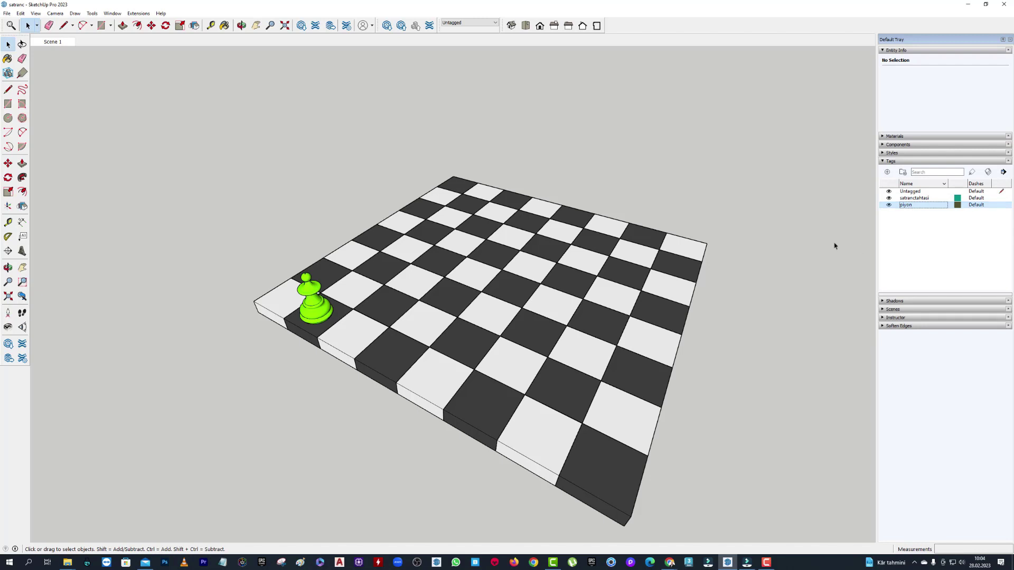
Assign the piyon tag to the pawn in Entity Info.
left_click(305, 293)
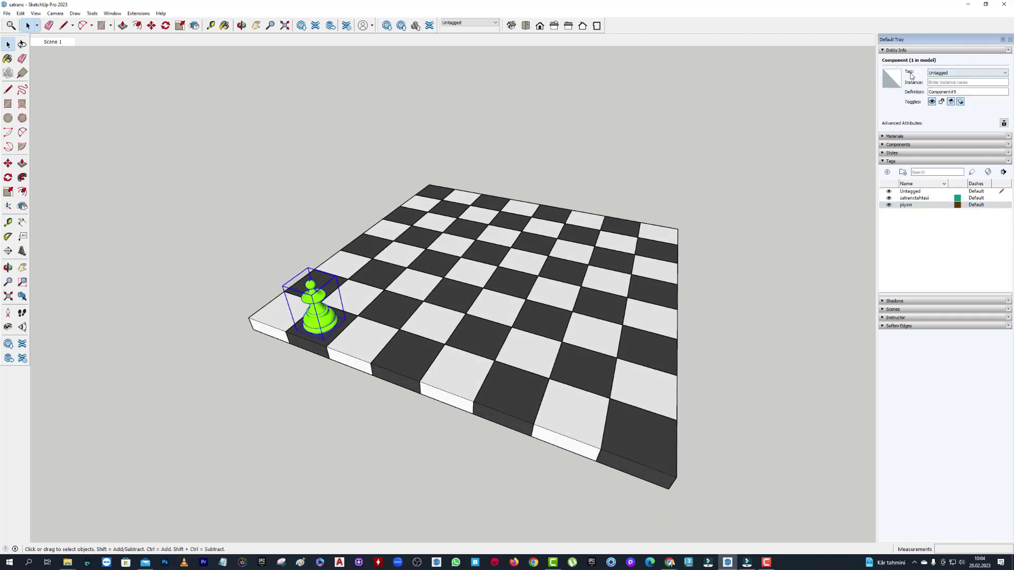
left_click(932, 74)
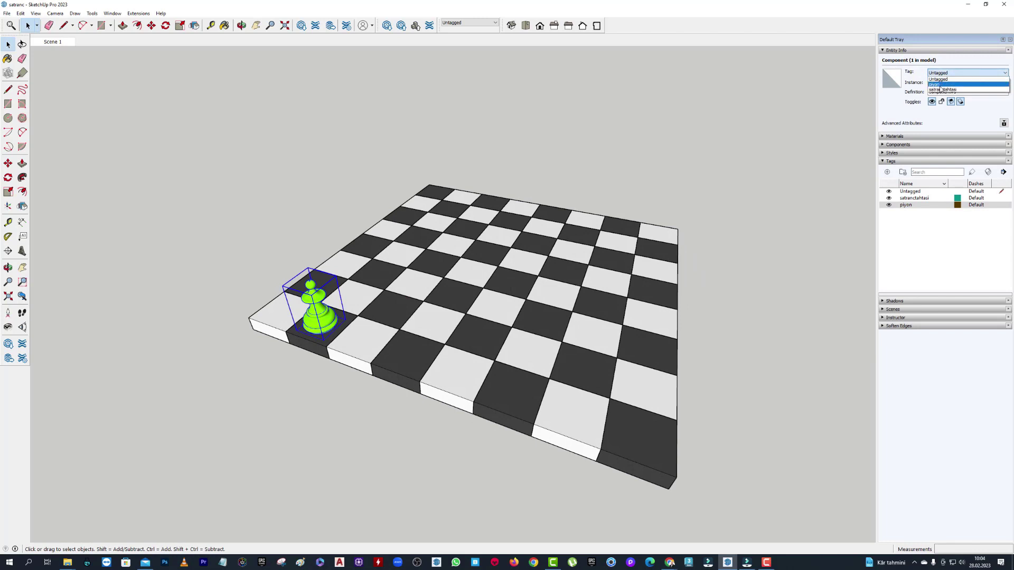
left_click(940, 84)
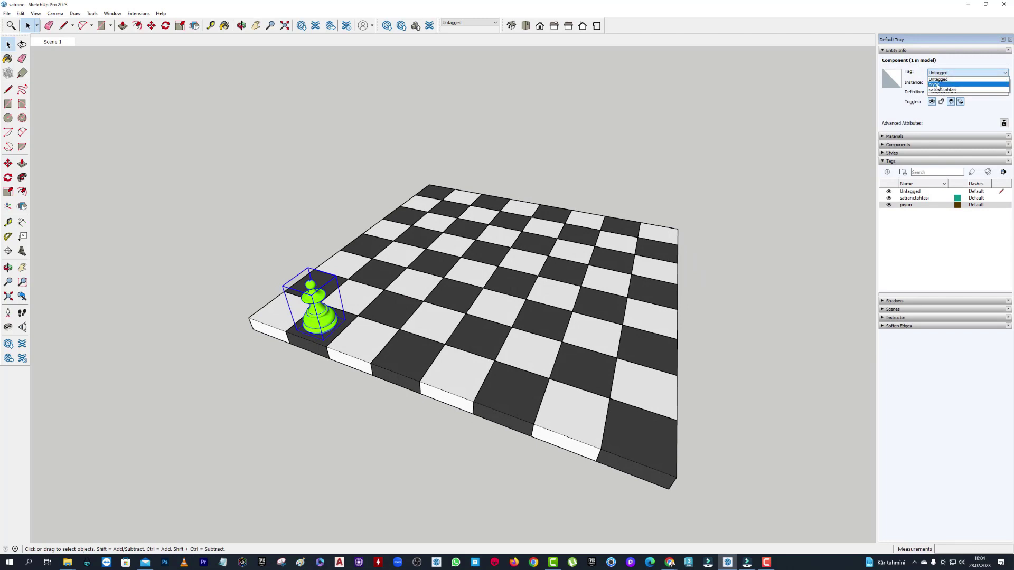
left_click(269, 257)
middle_click_drag(303, 213, 348, 283)
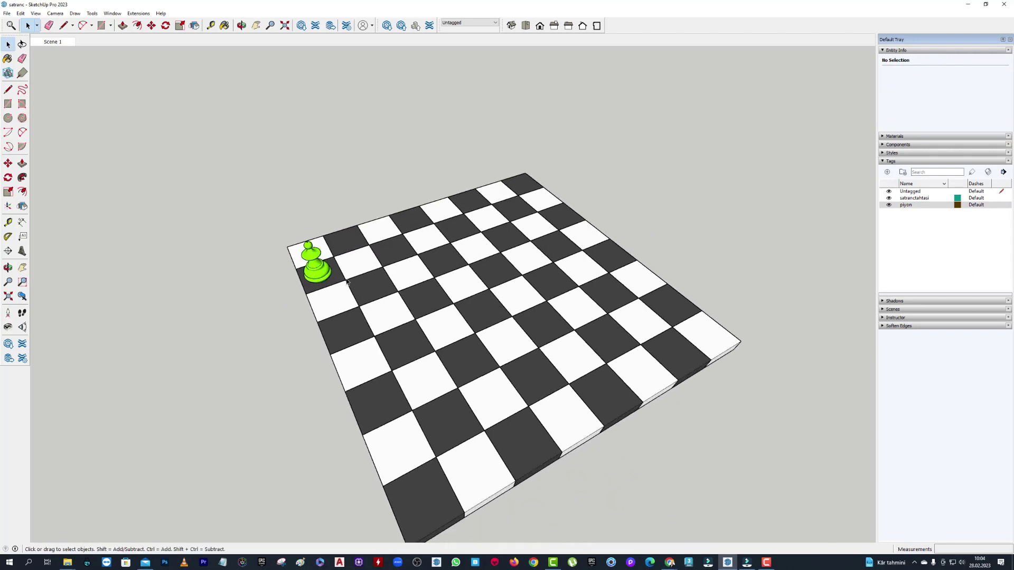
Copy the pawn one square over and array it 6x into a row of eight.
left_click(317, 261)
scroll(331, 256, "up", 3)
key("m")
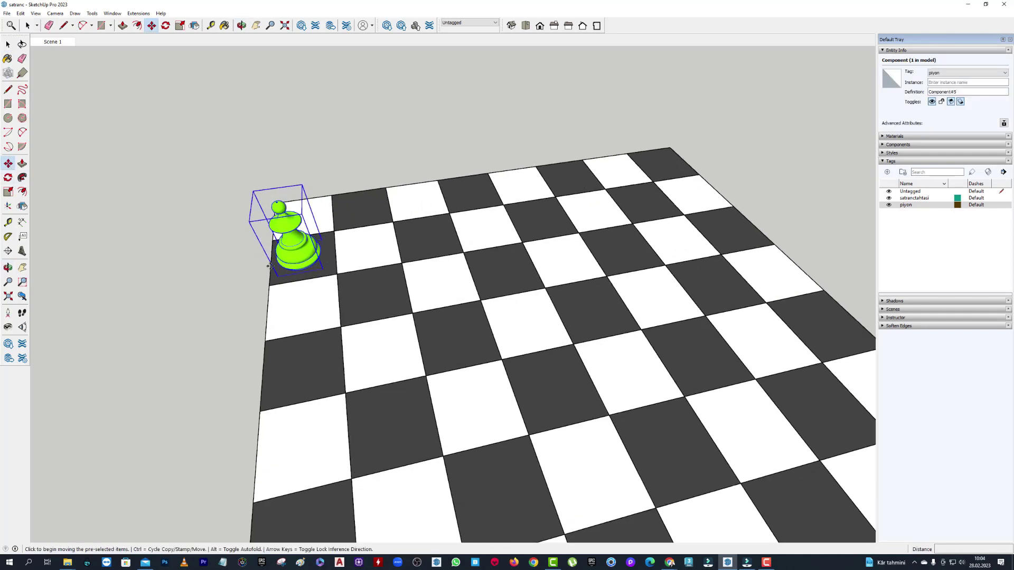
left_click(337, 275, "ctrl")
left_click(404, 264)
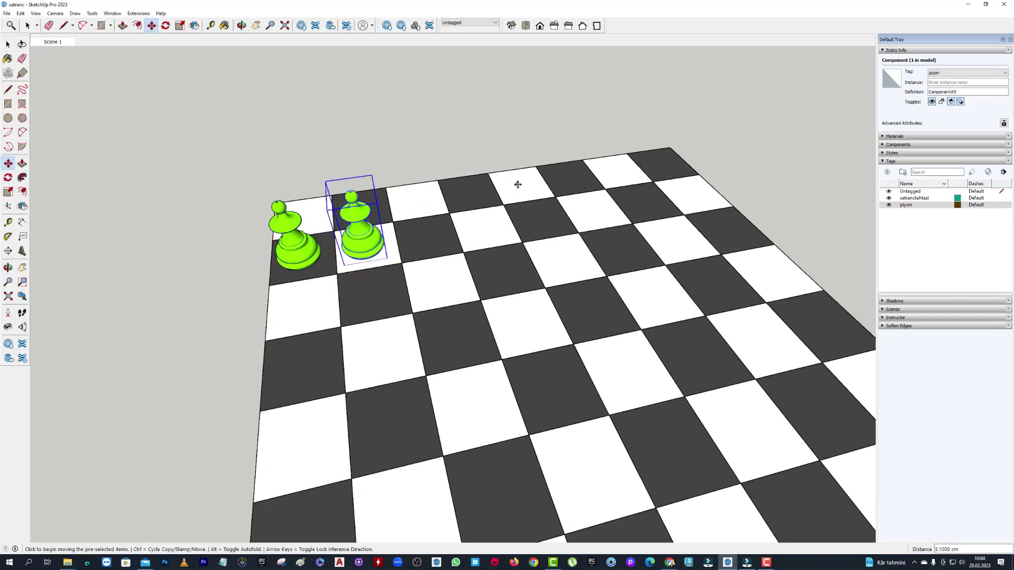
type("6x")
key("Return")
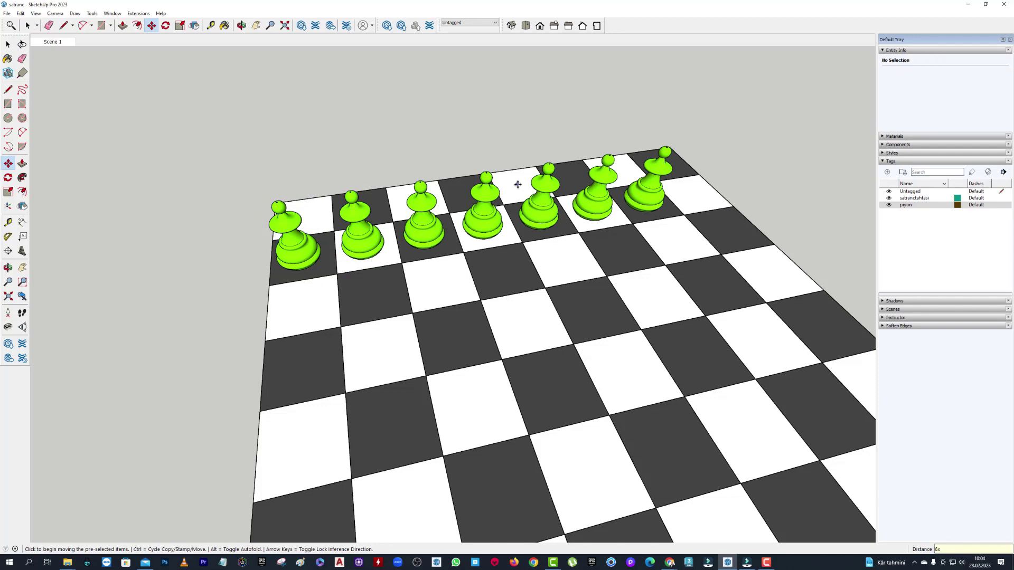
Toggle the piyon tag's visibility to check the pawn row.
scroll(517, 184, "down", 3)
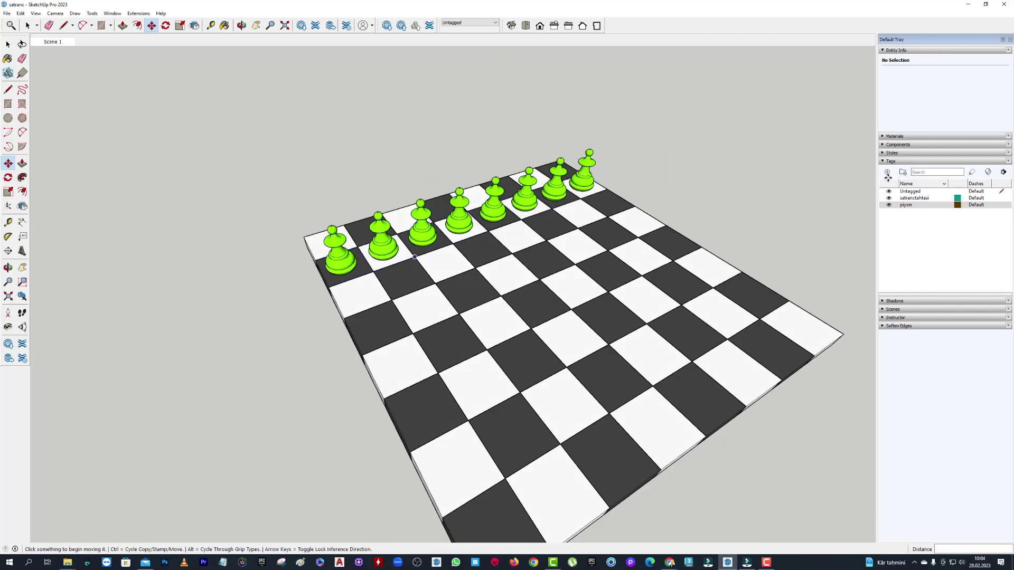
left_click(889, 205)
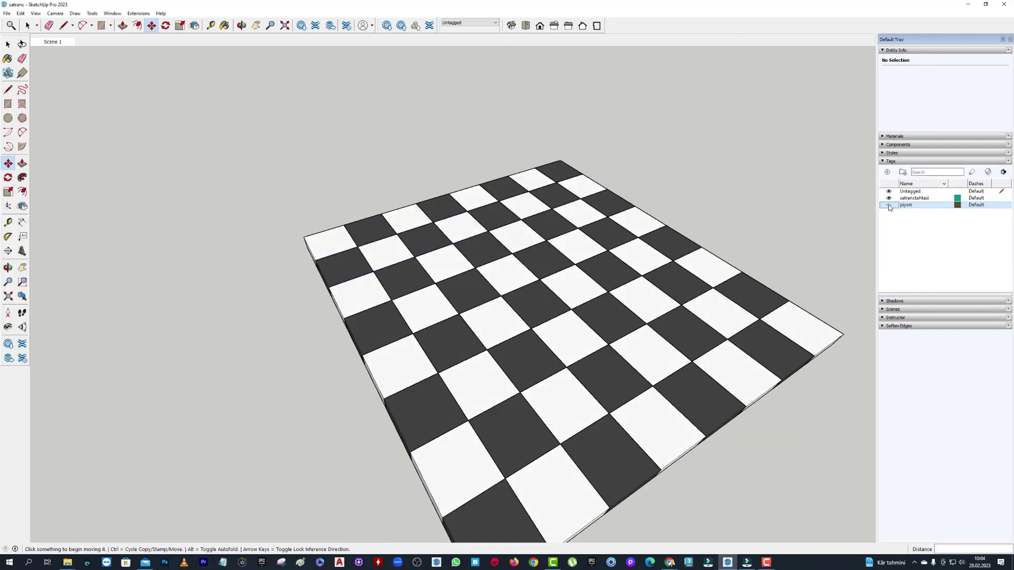
left_click(888, 205)
left_click(889, 205)
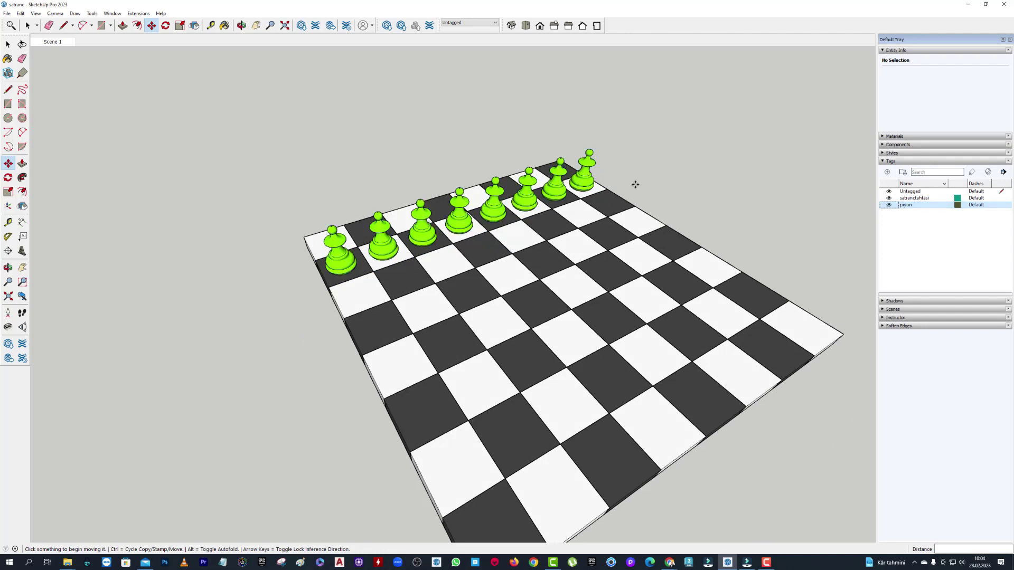
scroll(636, 185, "down", 2)
middle_click_drag(636, 185, 496, 216)
Hide the piyon tag so only the board's square groups show.
left_click(8, 44)
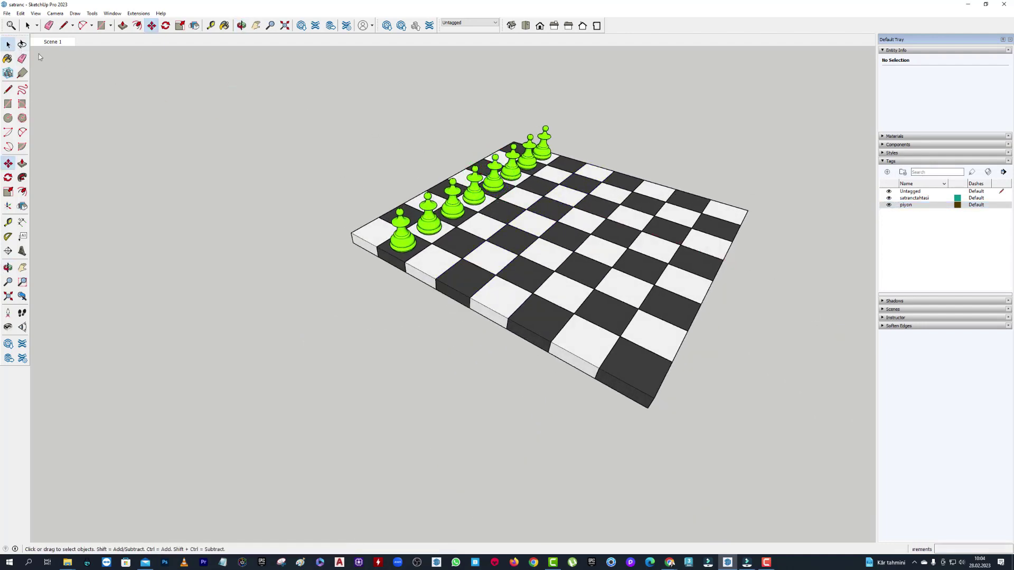
mouse_move(597, 169)
middle_mouse_down()
mouse_move(636, 179)
mouse_move(622, 200)
mouse_move(867, 197)
middle_mouse_up()
scroll(622, 201, "down", 3)
left_click(623, 201)
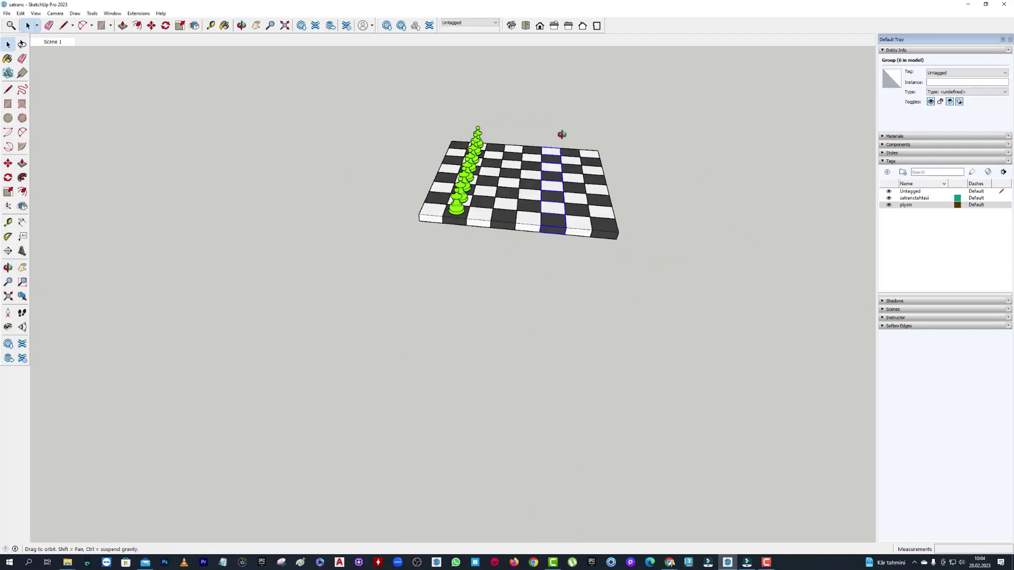
left_click(889, 205)
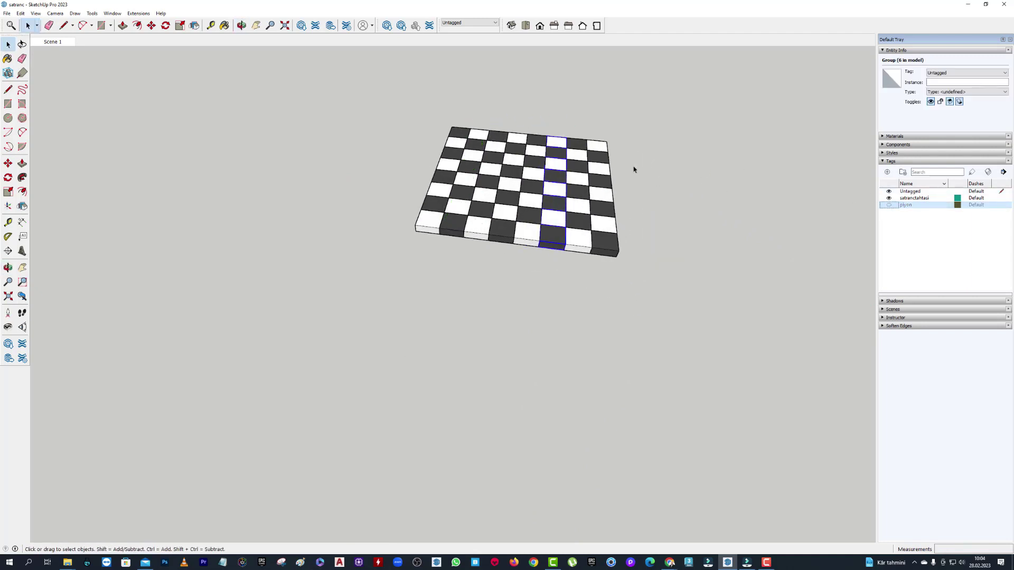
Group all board pieces, tag the group satranctahtasi, and hide that tag.
left_click_drag(634, 166, 396, 312)
right_click(605, 152)
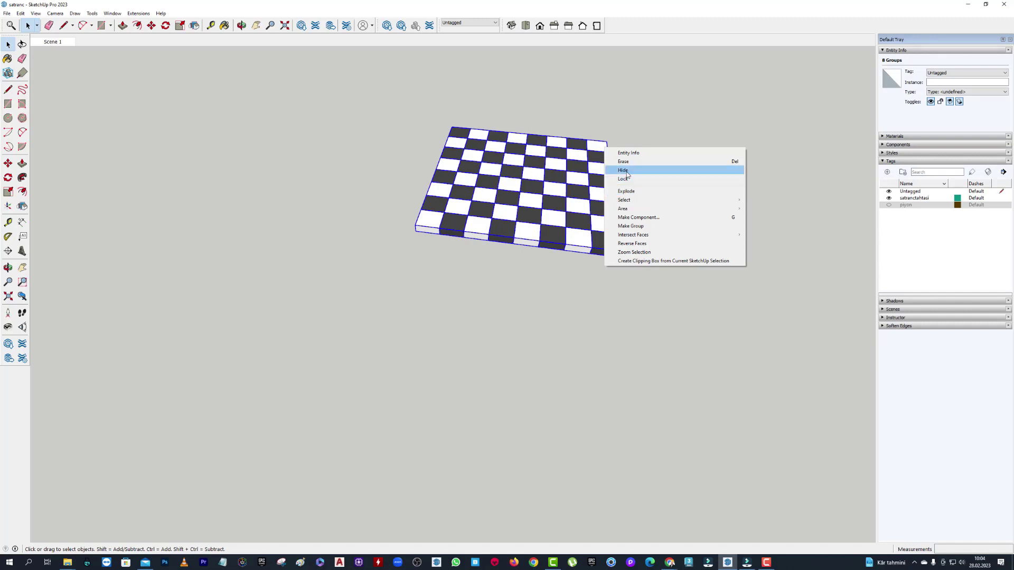
left_click(581, 164)
scroll(581, 164, "up", 3)
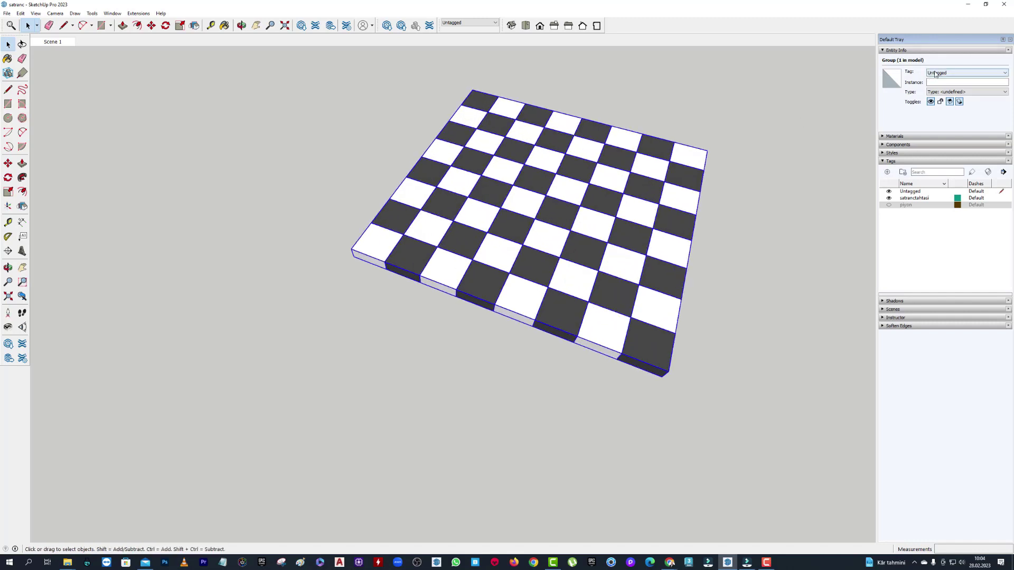
left_click(967, 72)
left_click(946, 85)
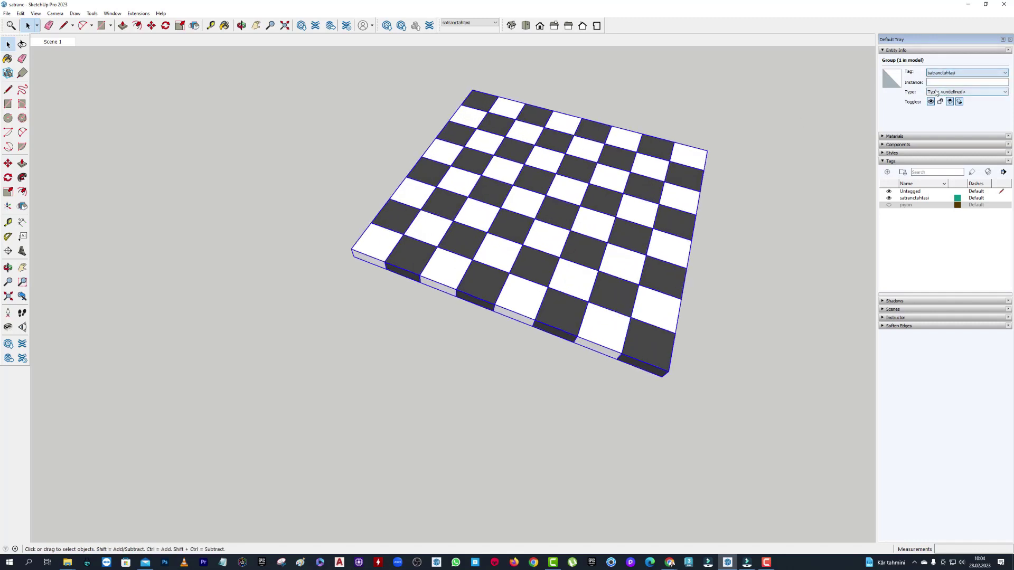
left_click(889, 198)
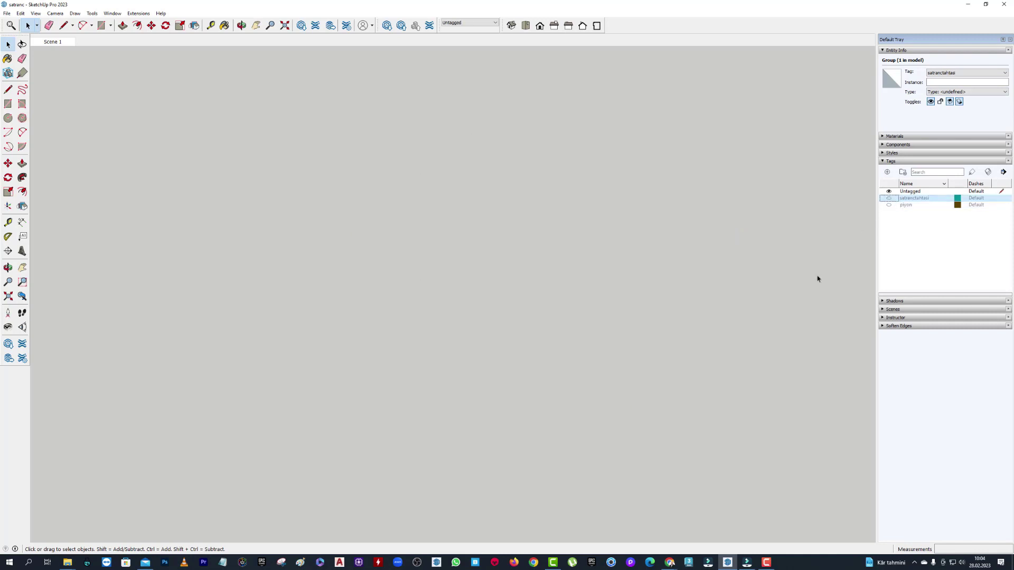
Turn the piyon and satranctahtasi tags back on and orbit to view board and pawns.
left_click(889, 205)
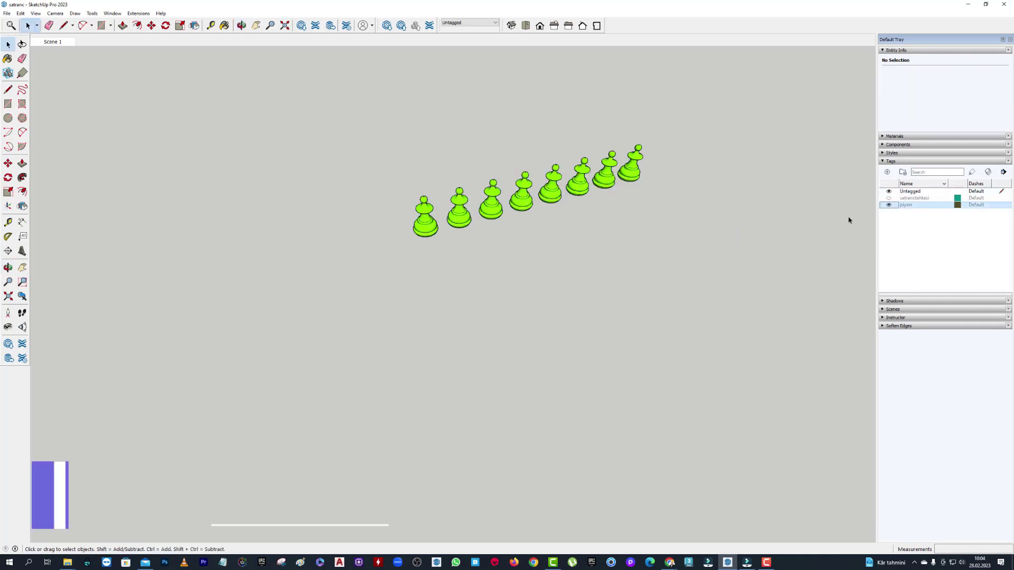
left_click(889, 199)
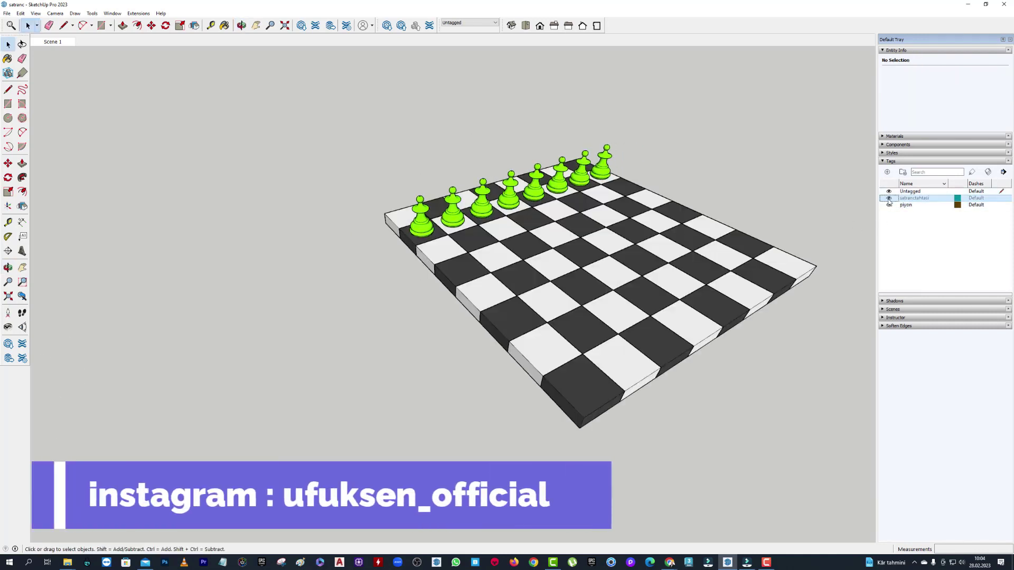
mouse_move(824, 296)
middle_mouse_down()
mouse_move(801, 315)
mouse_move(634, 176)
mouse_move(588, 157)
middle_mouse_up()
scroll(635, 178, "down", 4)
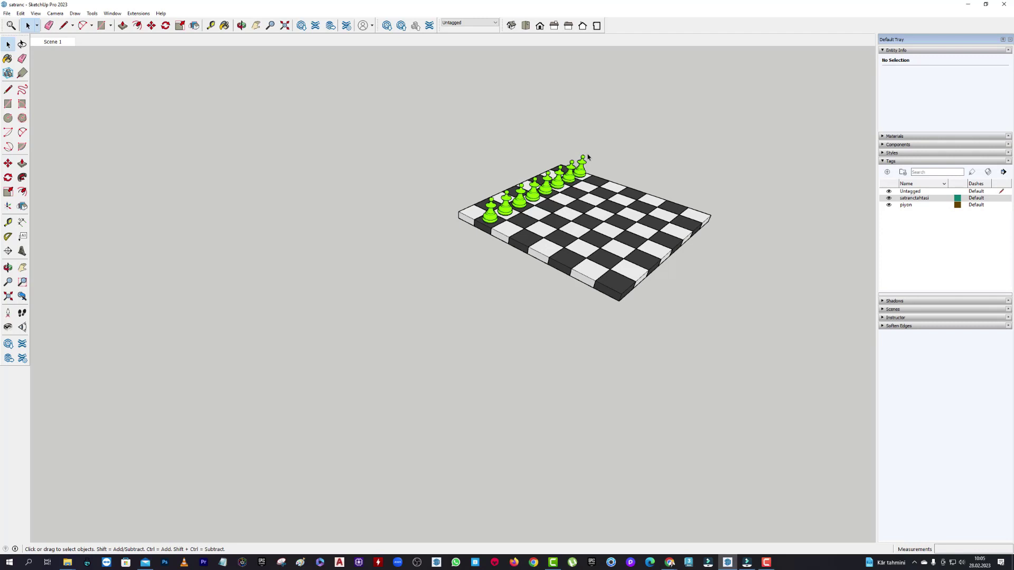
scroll(564, 190, "down", 3)
Group the eight selected pawns into a single row group.
scroll(530, 186, "up", 2)
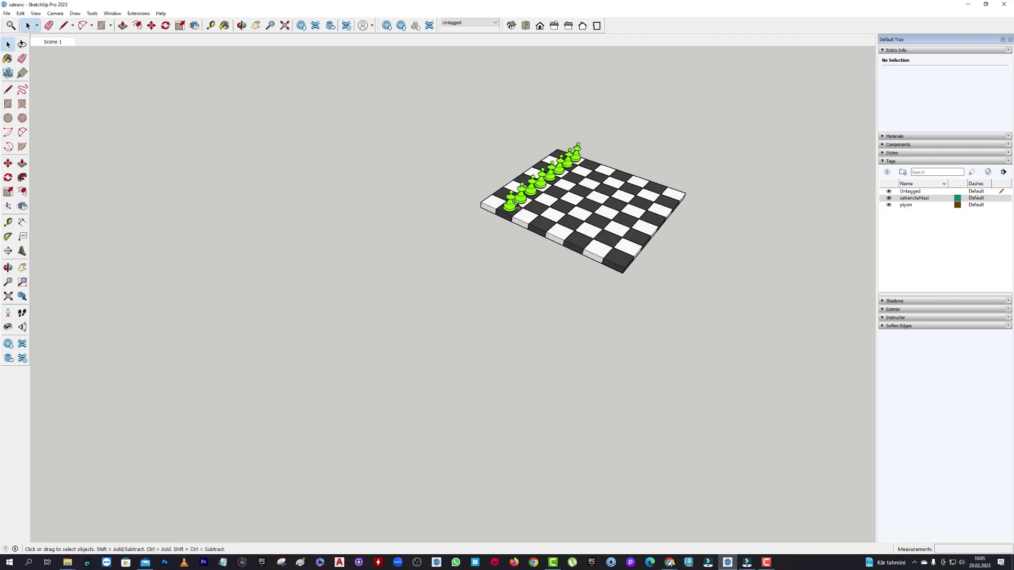
left_click(521, 201)
middle_click_drag(520, 201, 559, 167)
left_click_drag(558, 167, 534, 136)
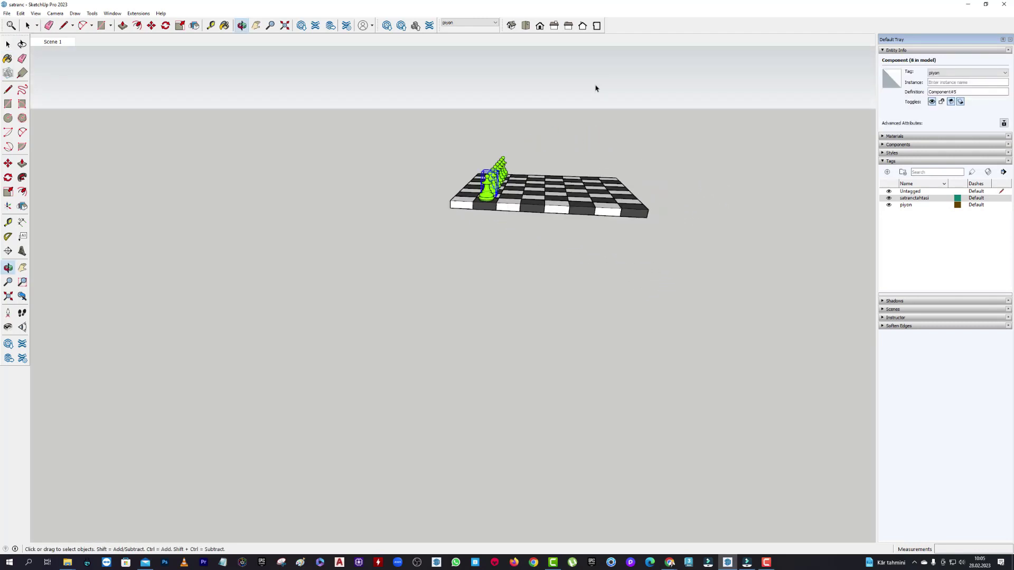
key("space")
right_click(488, 181)
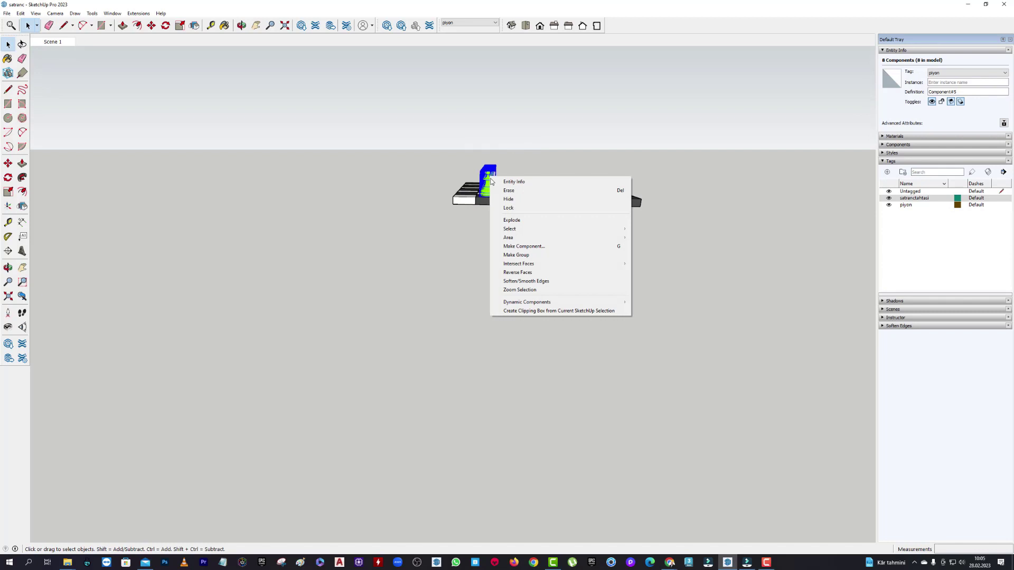
left_click(515, 254)
Copy the pawn row group to the opposite side of the board.
middle_click_drag(668, 141, 553, 252)
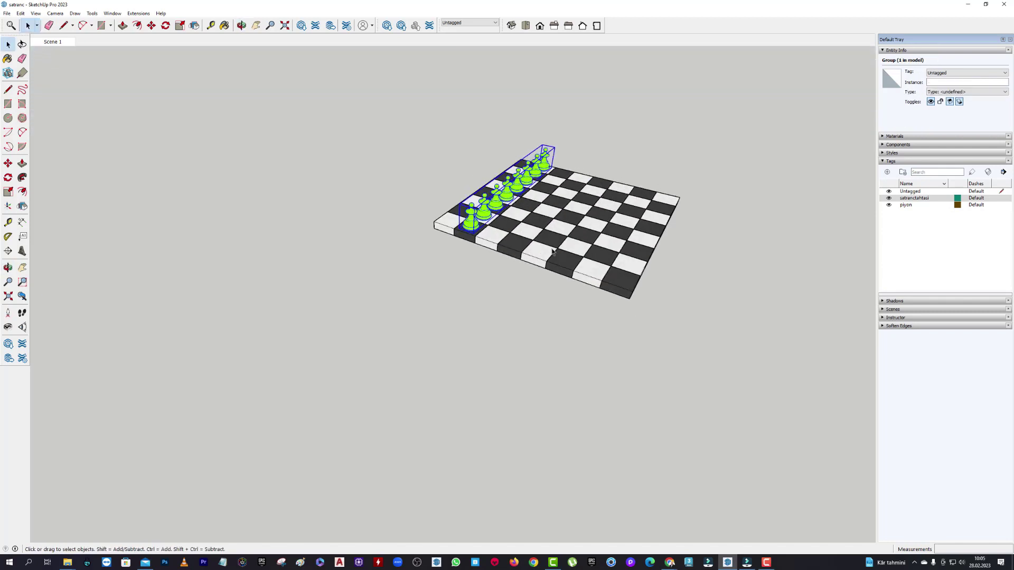
left_click(8, 163)
left_click(443, 237)
key("ctrl")
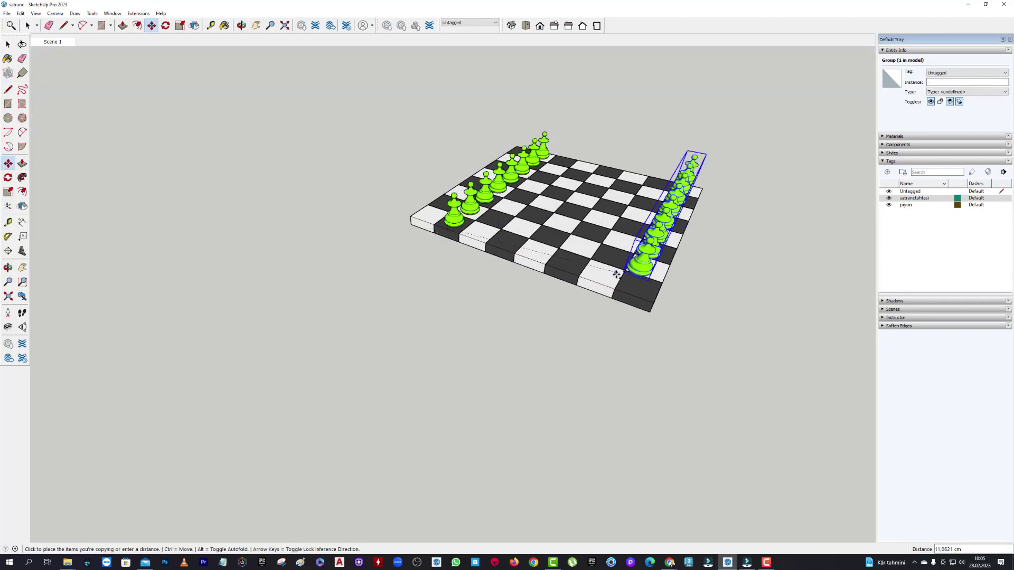
left_click(577, 278)
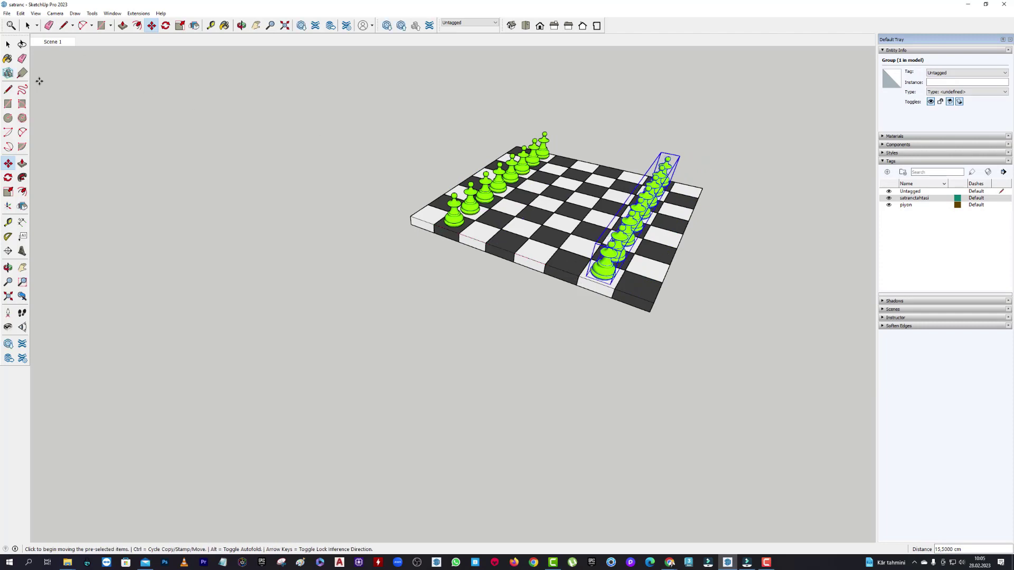
left_click(8, 43)
Orbit around the board and toggle chessboard and pawn visibility to check the rows.
mouse_move(453, 114)
middle_mouse_down()
mouse_move(711, 136)
mouse_move(719, 190)
middle_mouse_up()
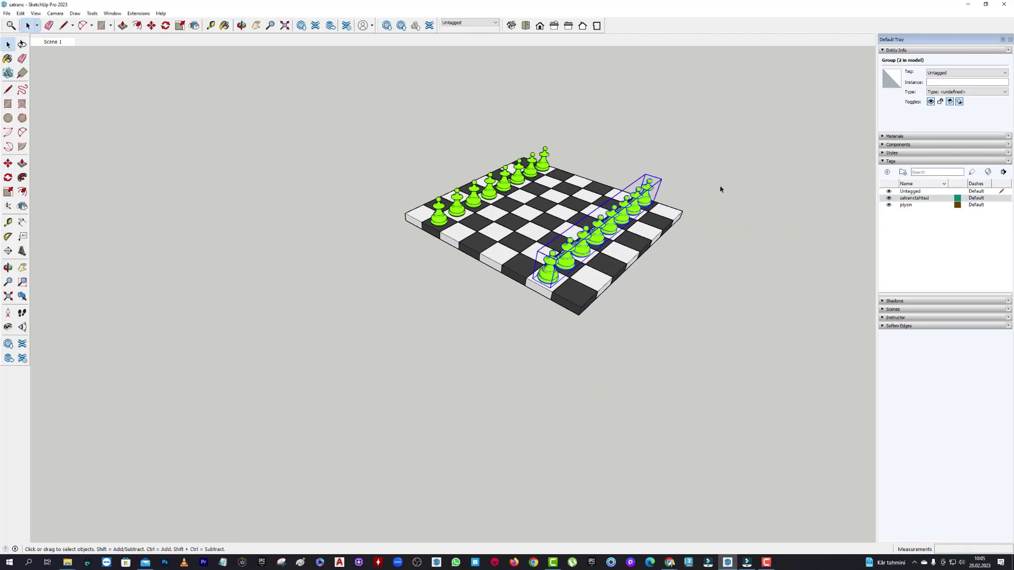
scroll(633, 201, "up", 3)
scroll(563, 207, "up", 4)
middle_click_drag(563, 207, 753, 161)
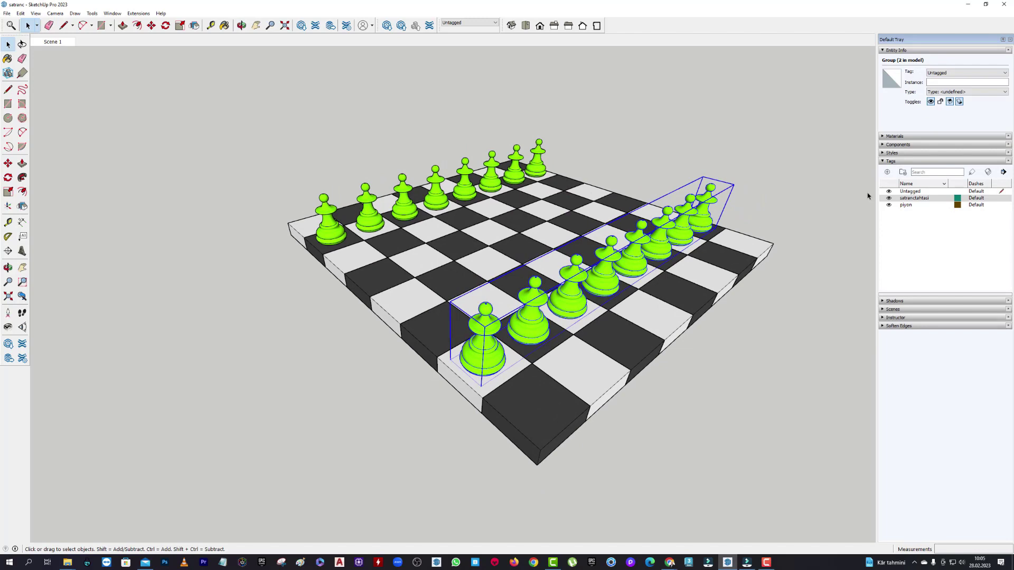
left_click(889, 199)
left_click(889, 198)
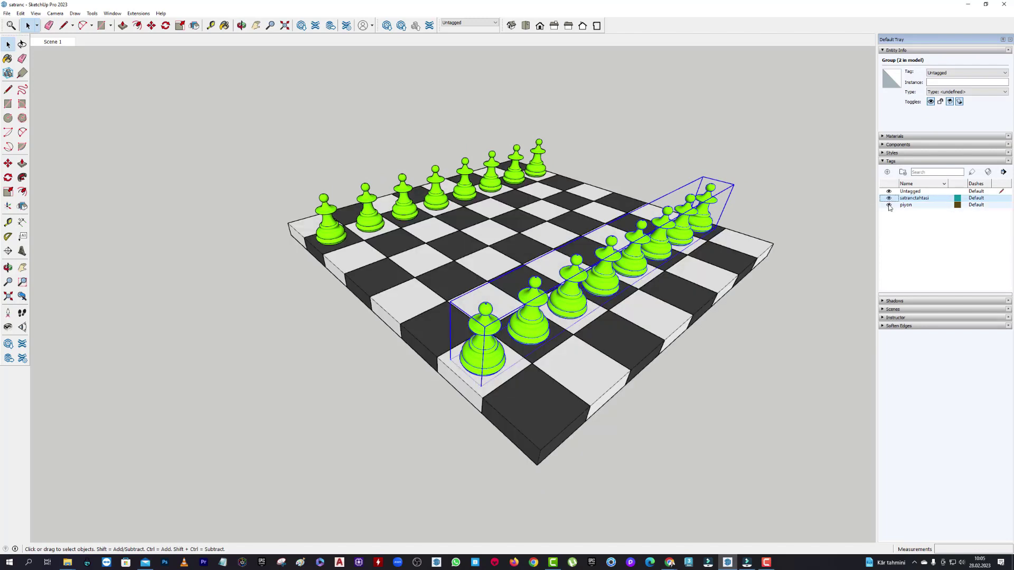
left_click(889, 205)
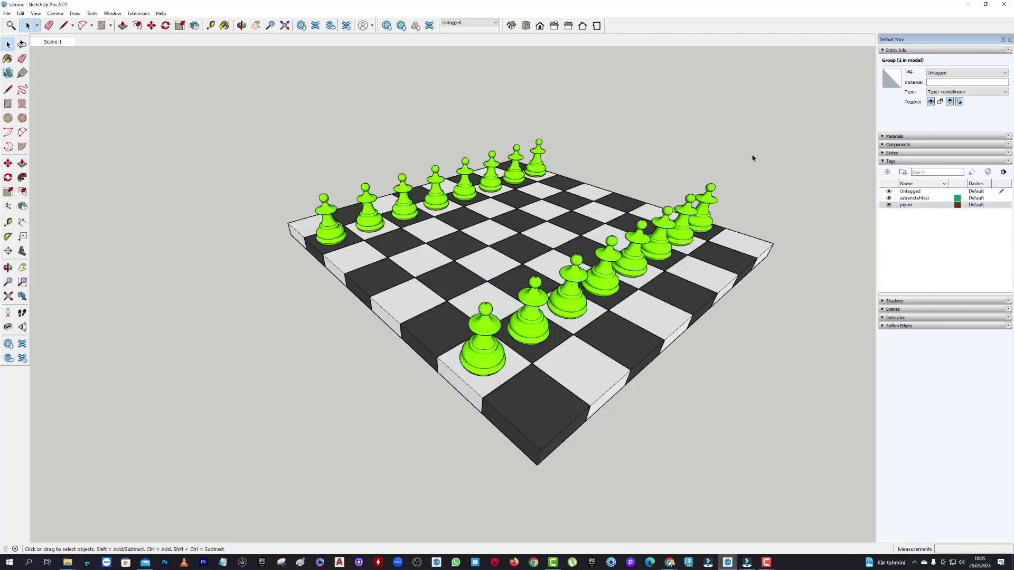
Collapse Entity Info and show the In Model materials in an enlarged Materials panel.
mouse_move(621, 159)
middle_mouse_down()
mouse_move(659, 159)
mouse_move(663, 136)
middle_mouse_up()
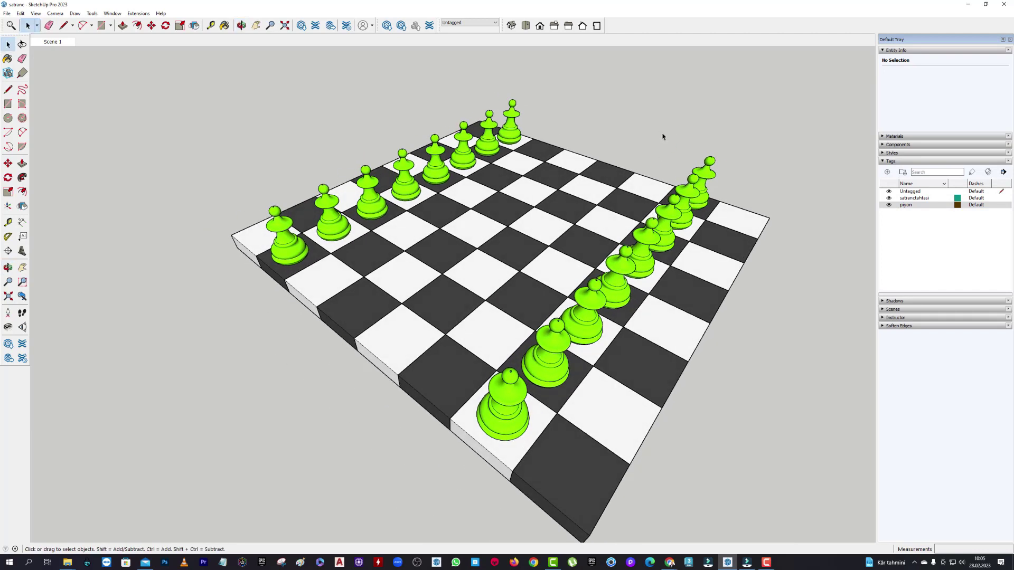
left_click(883, 51)
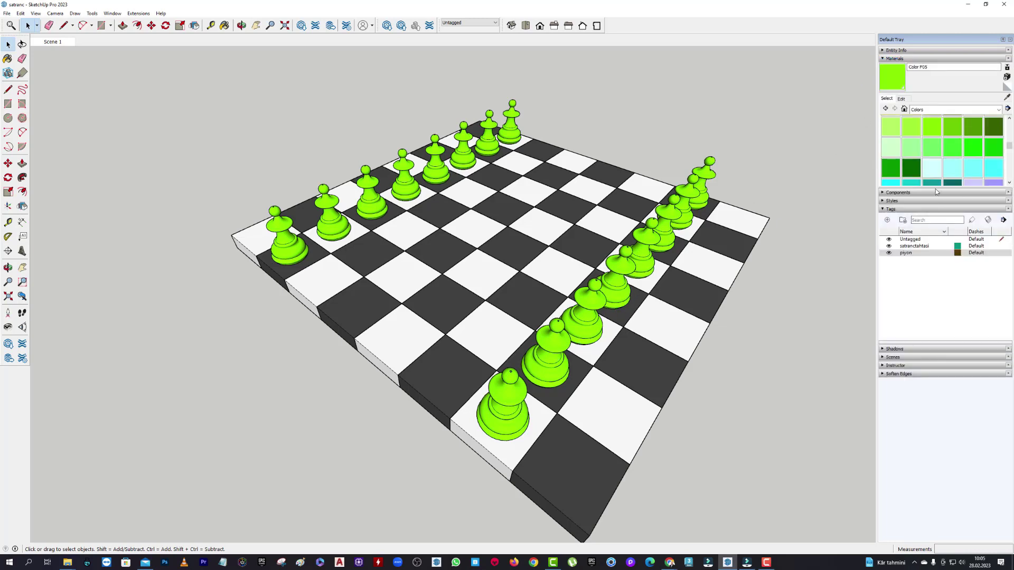
left_click_drag(936, 189, 943, 291)
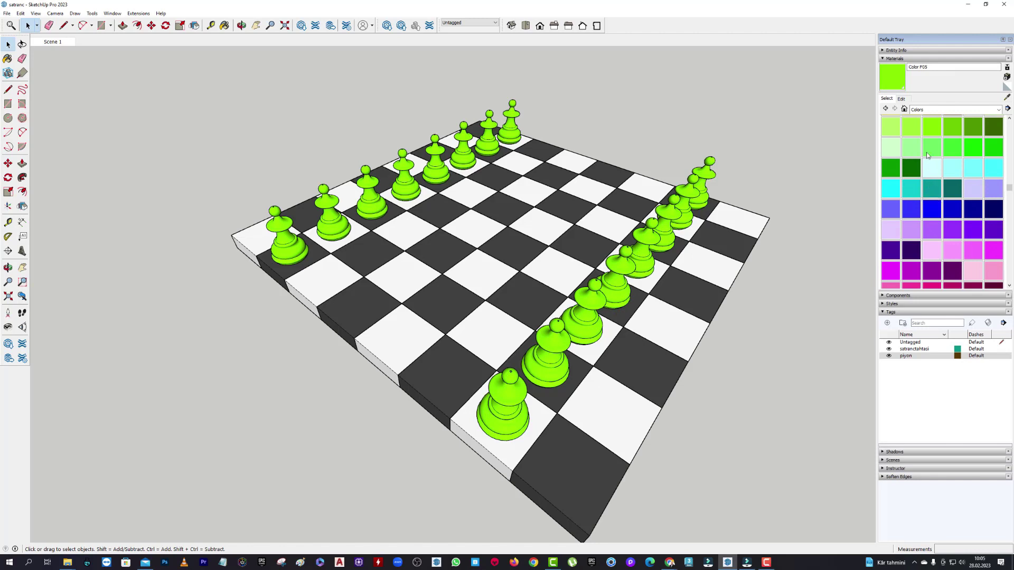
left_click(905, 109)
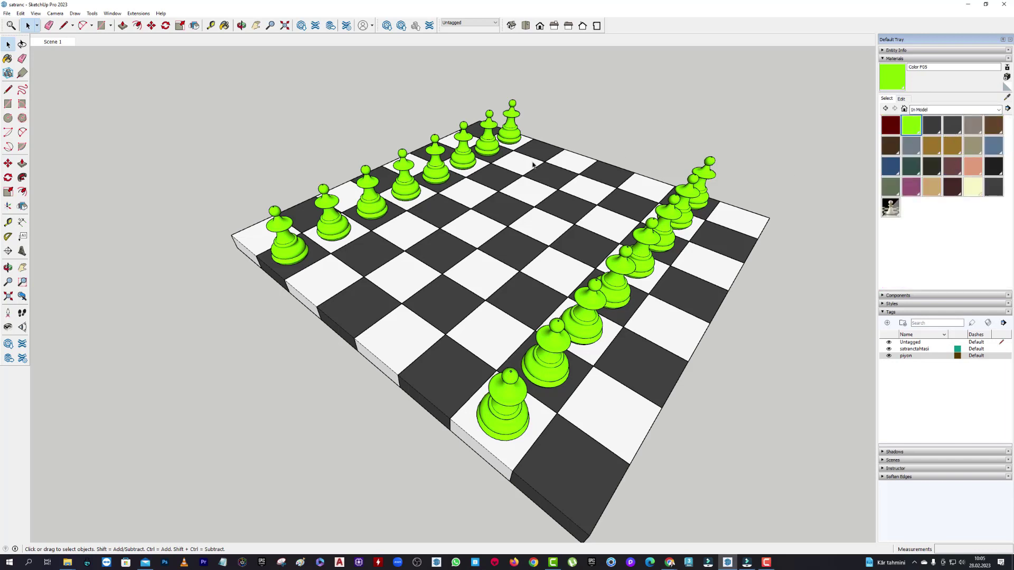
scroll(660, 343, "down", 3)
Orbit to a more top-down view and select the right-hand pawn row group.
mouse_move(505, 260)
middle_mouse_down()
mouse_move(414, 190)
mouse_move(511, 252)
mouse_move(507, 296)
middle_mouse_up()
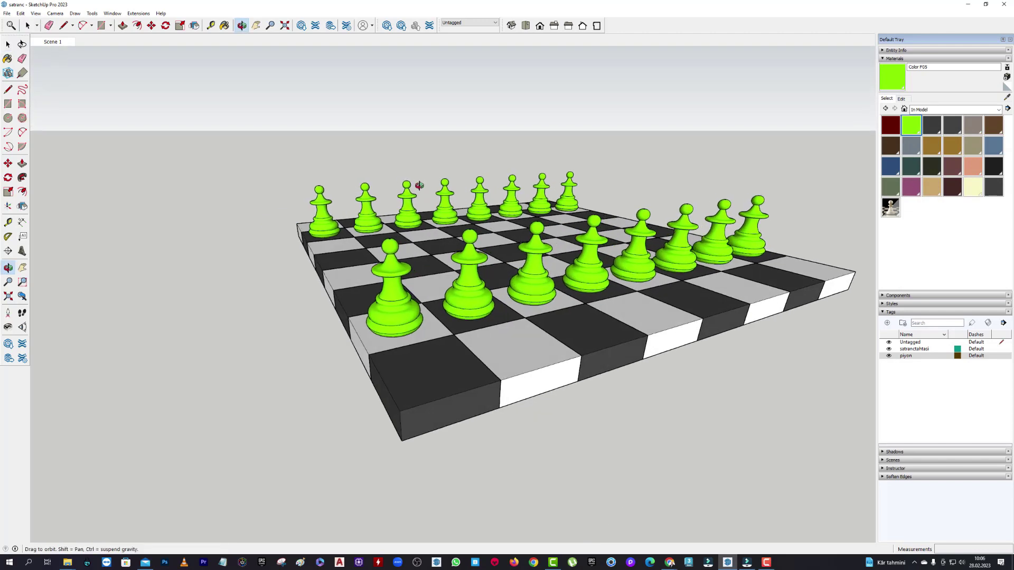
scroll(507, 296, "up", 3)
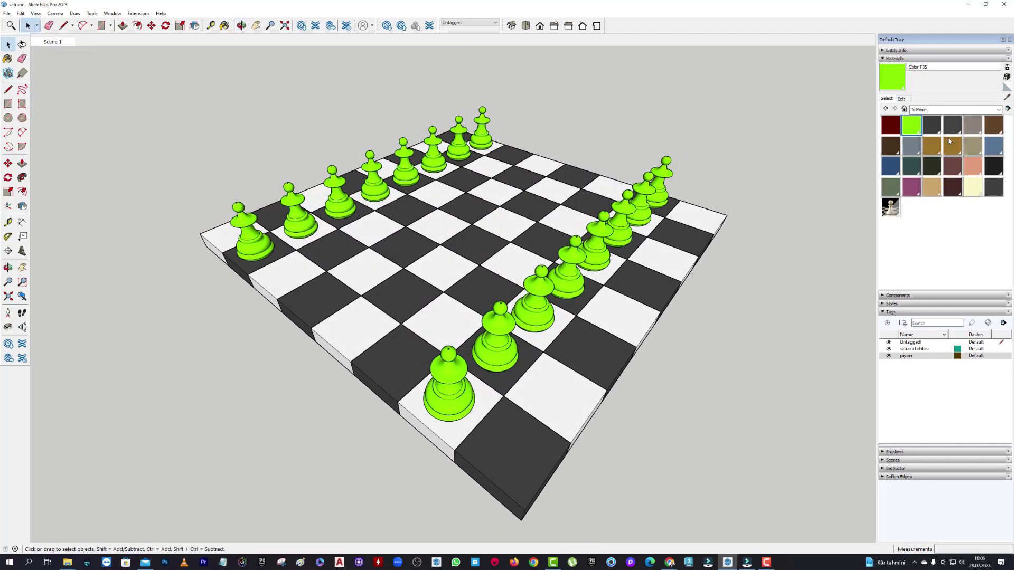
middle_click_drag(873, 189, 874, 182)
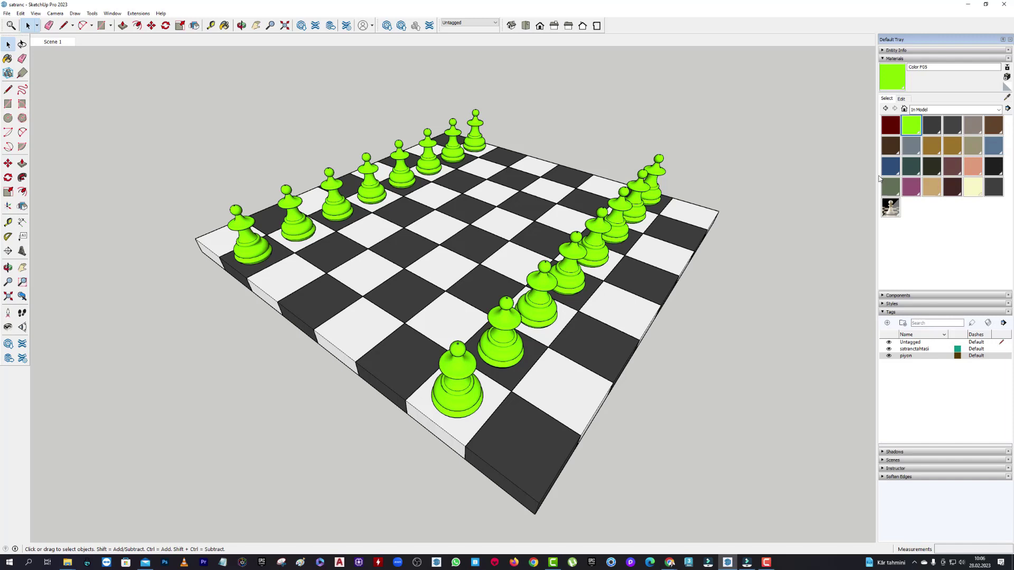
left_click(601, 227)
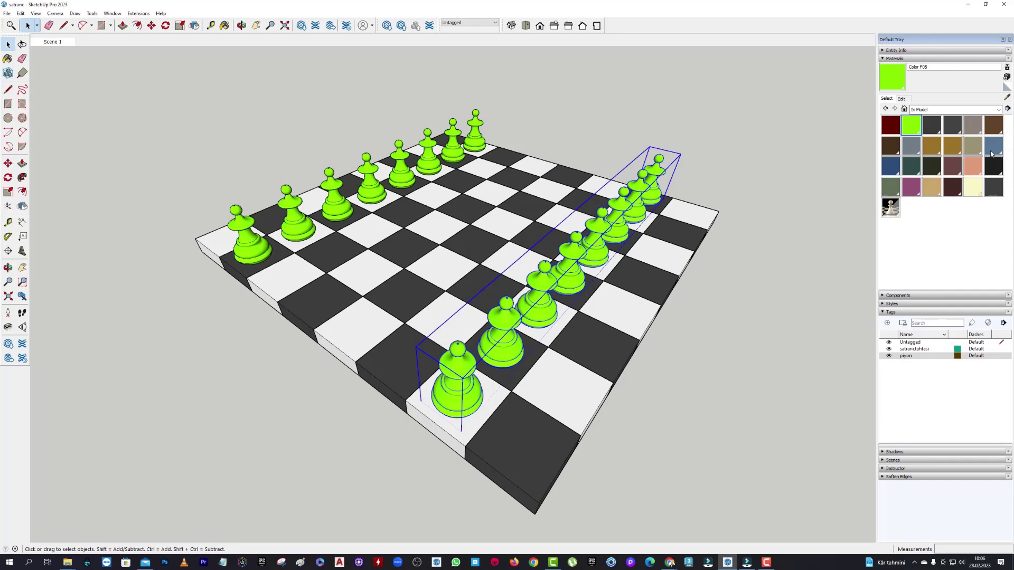
scroll(570, 244, "down", 3)
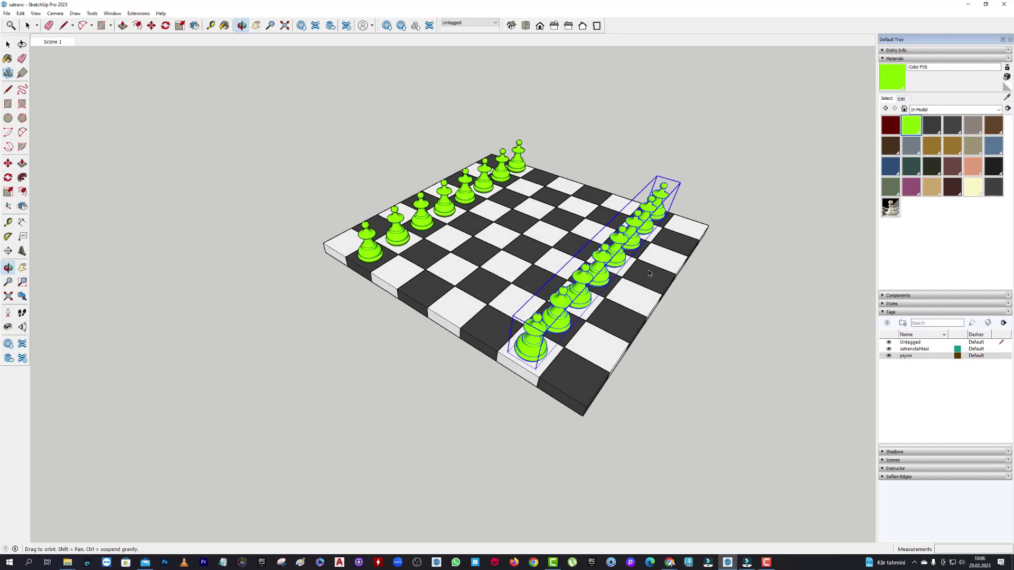
scroll(644, 272, "up", 1)
scroll(644, 272, "up", 1)
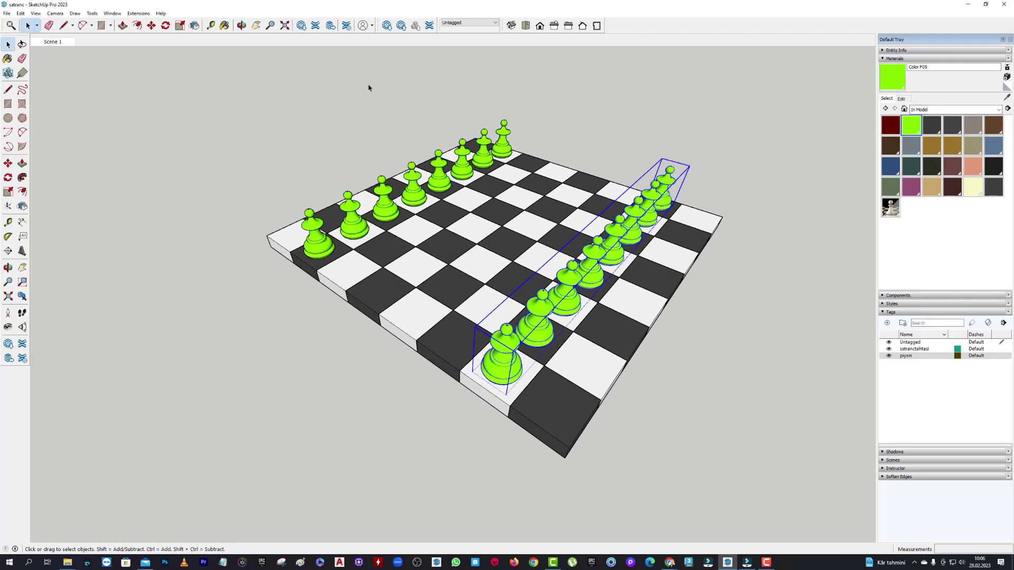
Purge unused items from Model Info > Statistics and close the dialog.
left_click(112, 13)
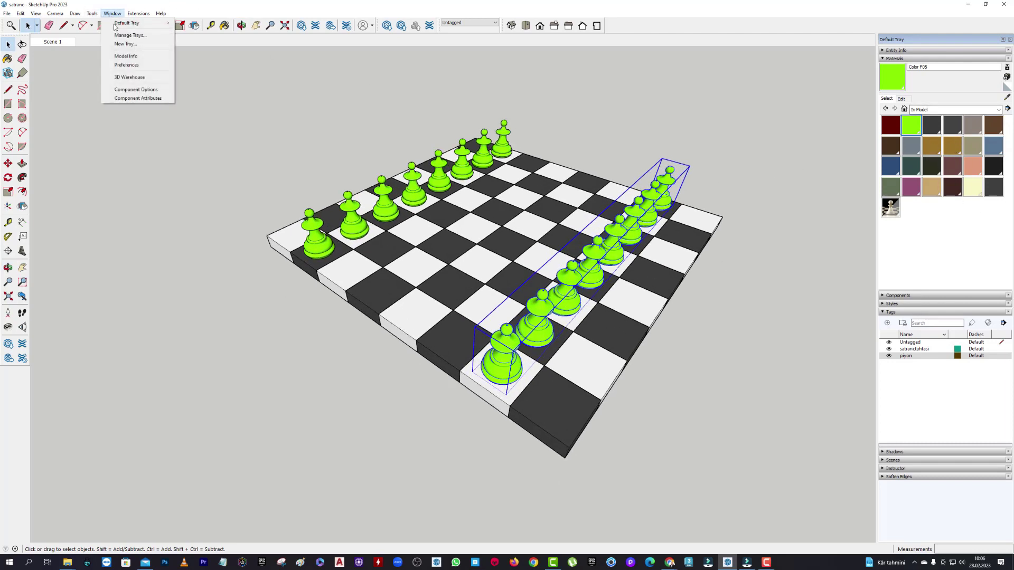
left_click(126, 56)
left_click(562, 223)
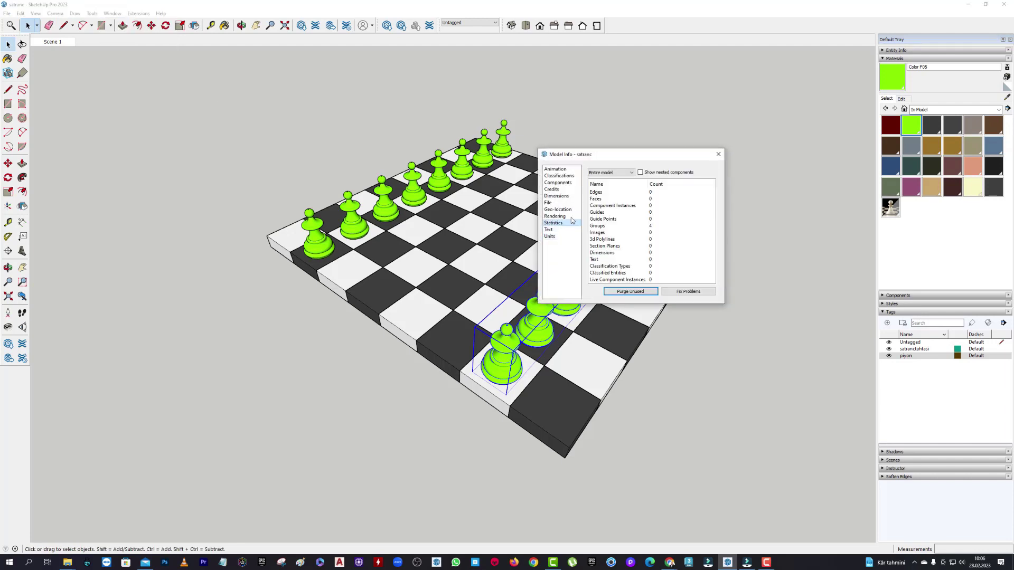
left_click(631, 291)
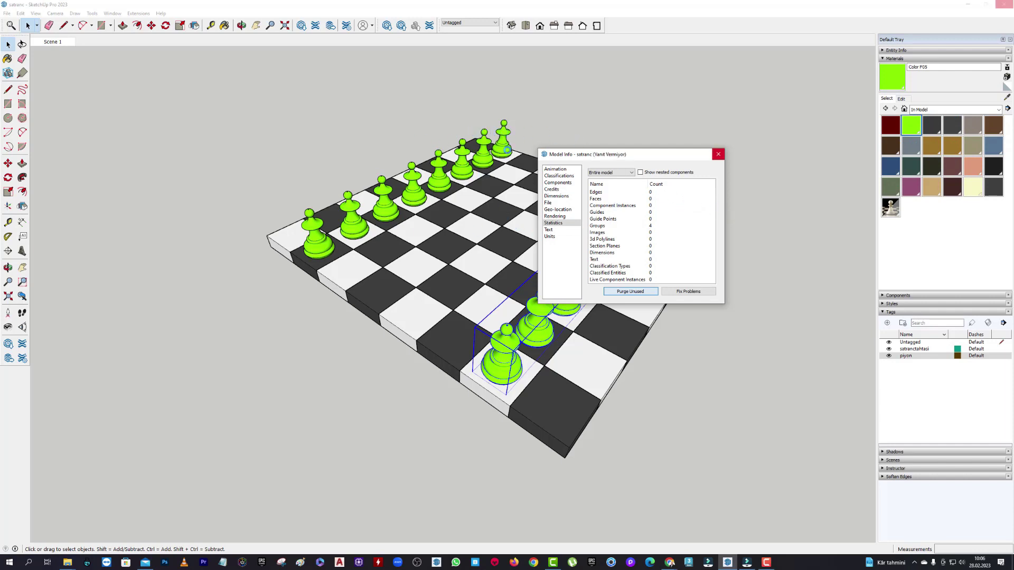
left_click(719, 154)
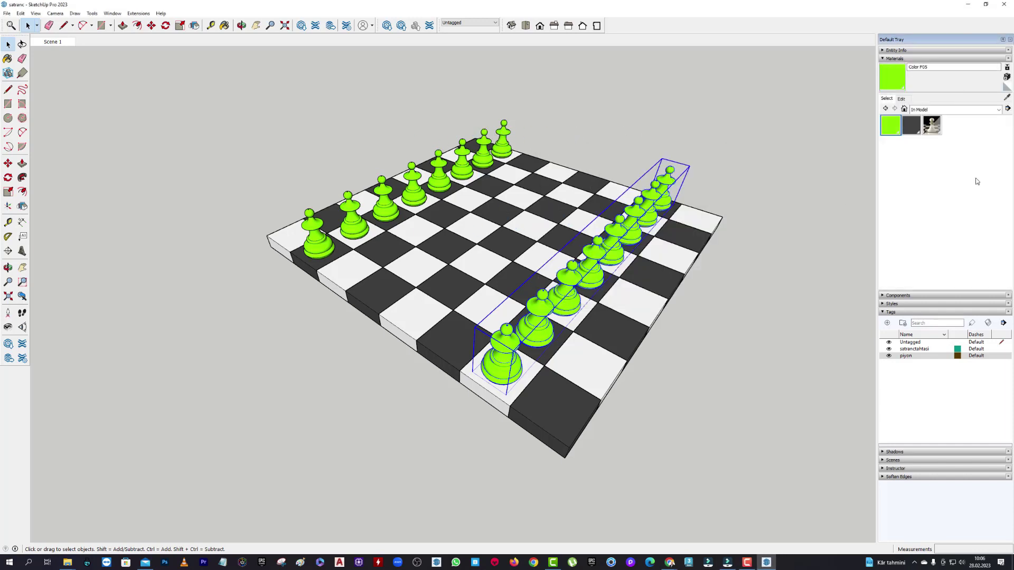
left_click(718, 154)
Orbit around the chessboard and clear the pawn row selection.
mouse_move(785, 205)
middle_mouse_down()
mouse_move(521, 247)
mouse_move(891, 168)
middle_mouse_up()
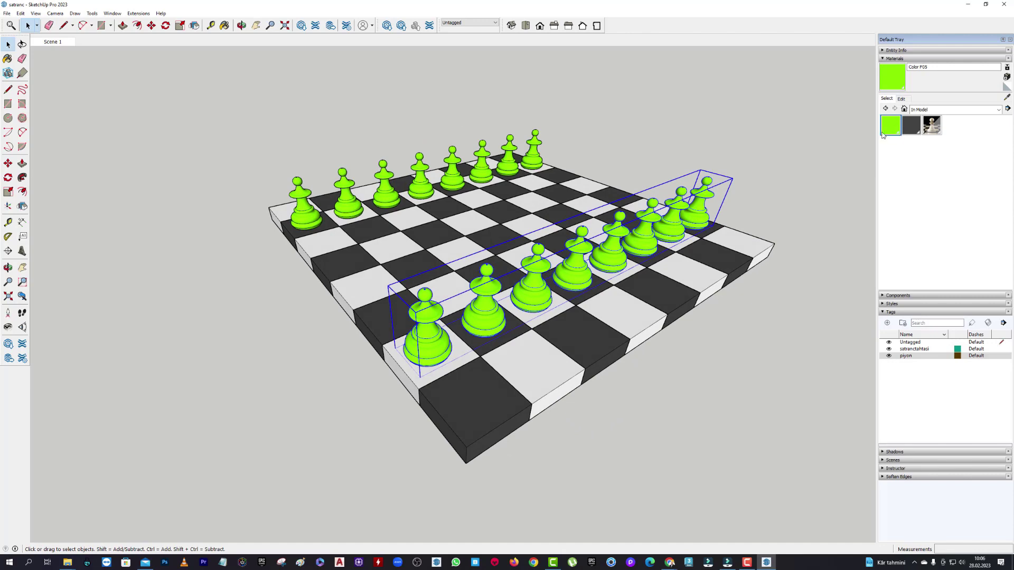
mouse_move(728, 242)
middle_mouse_down()
mouse_move(552, 255)
mouse_move(642, 171)
mouse_move(932, 168)
middle_mouse_up()
left_click(643, 172)
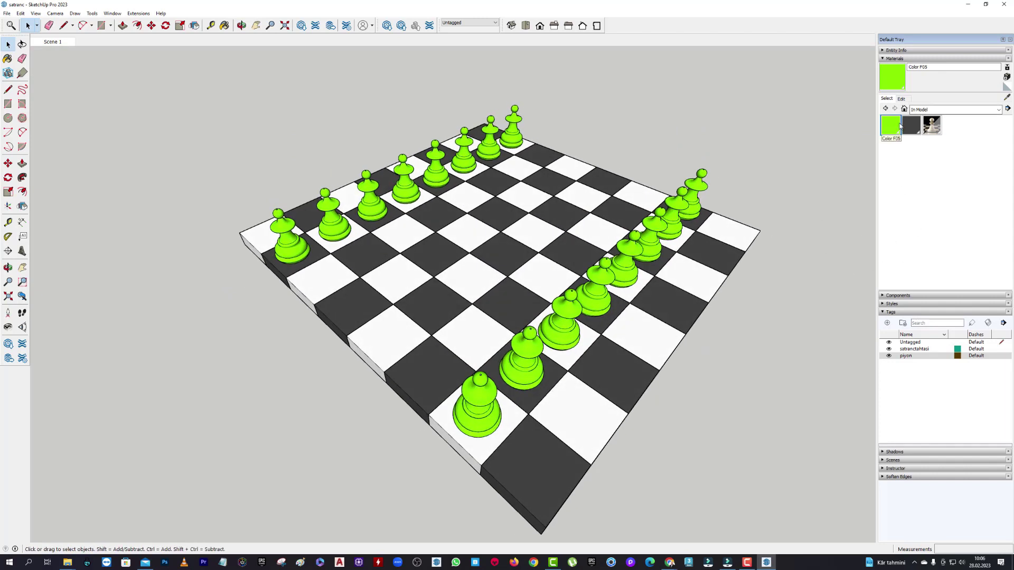
Switch the Materials library from Asphalt and Concrete to the Colors-Named collection.
left_click(933, 109)
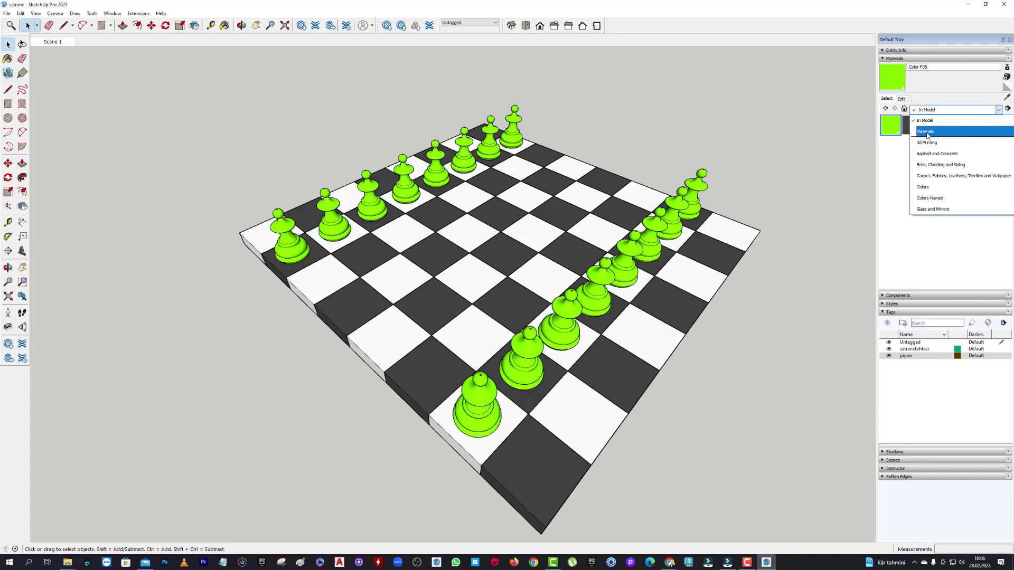
left_click(928, 135)
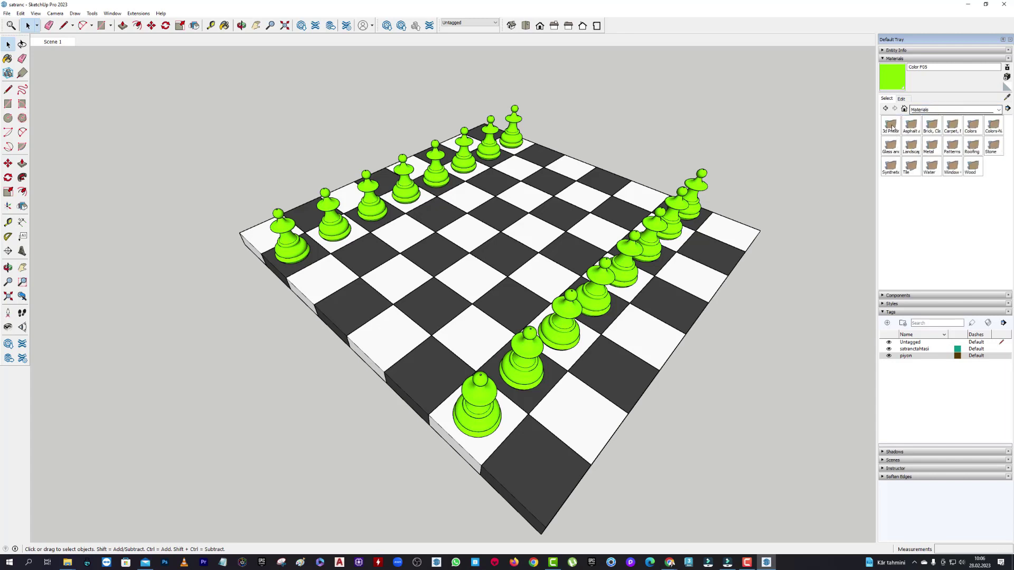
left_click(911, 127)
left_click(931, 111)
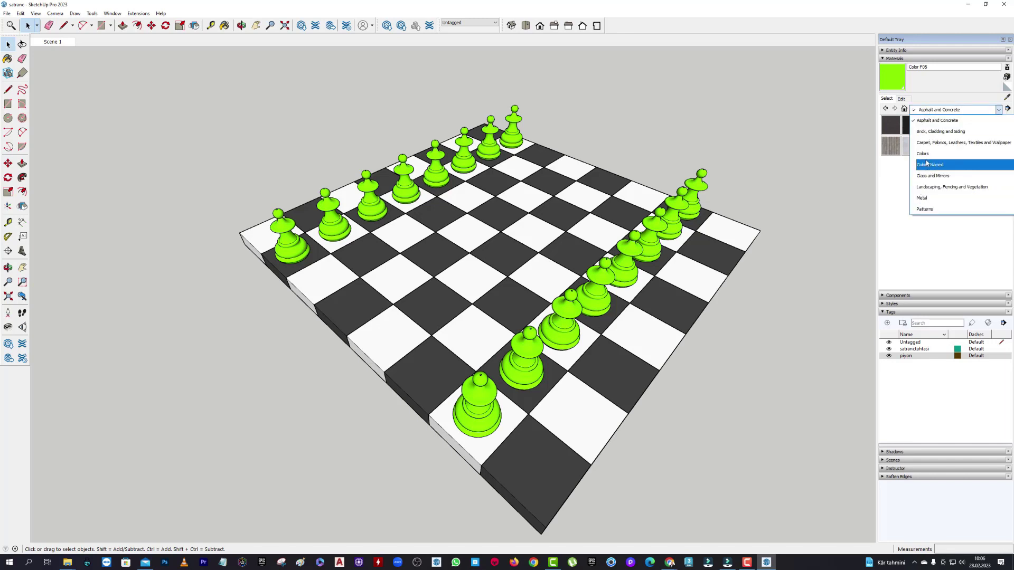
left_click(927, 164)
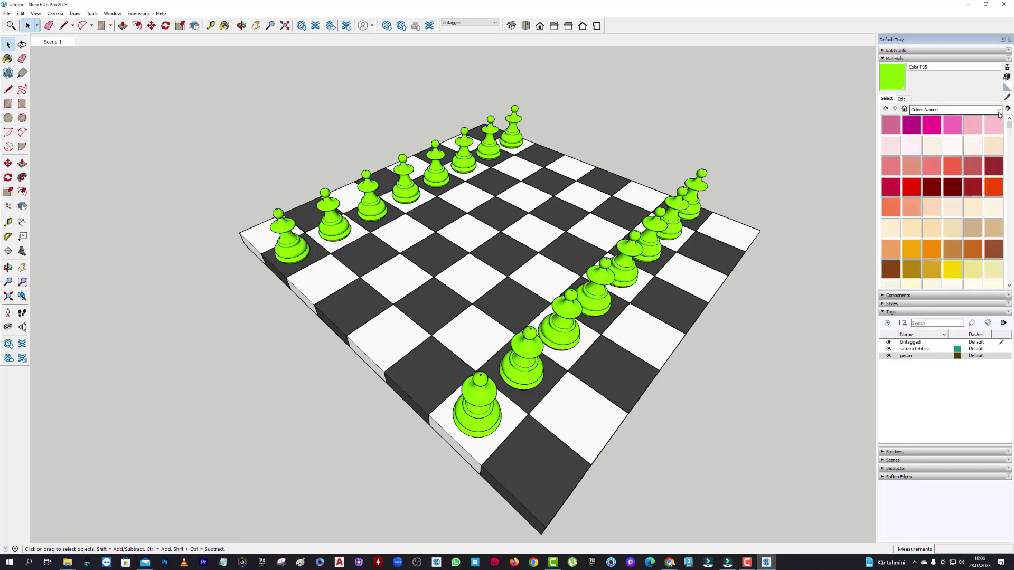
Try small thumbnails and List View, then settle on large swatch thumbnails.
left_click(1008, 109)
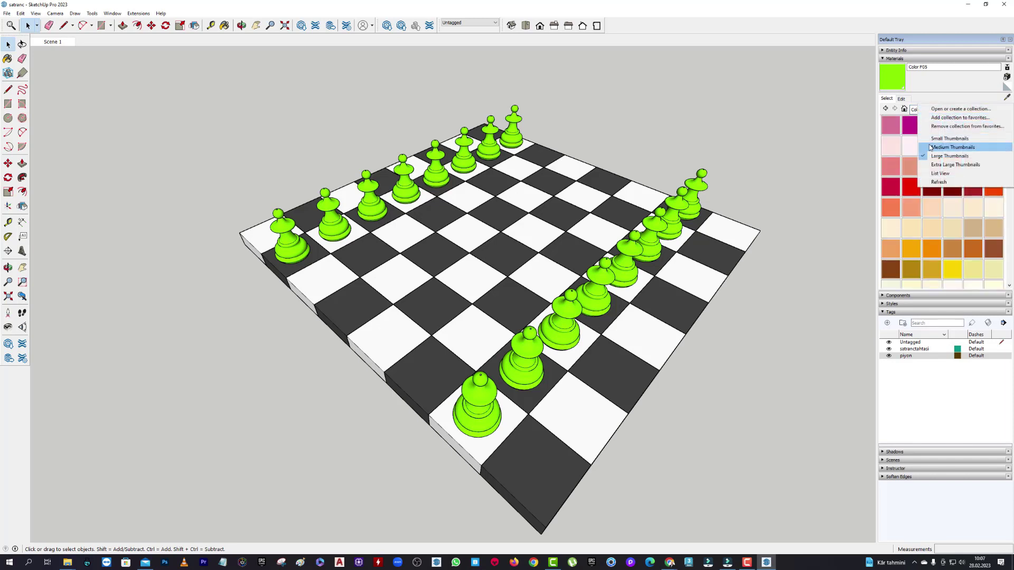
left_click(949, 138)
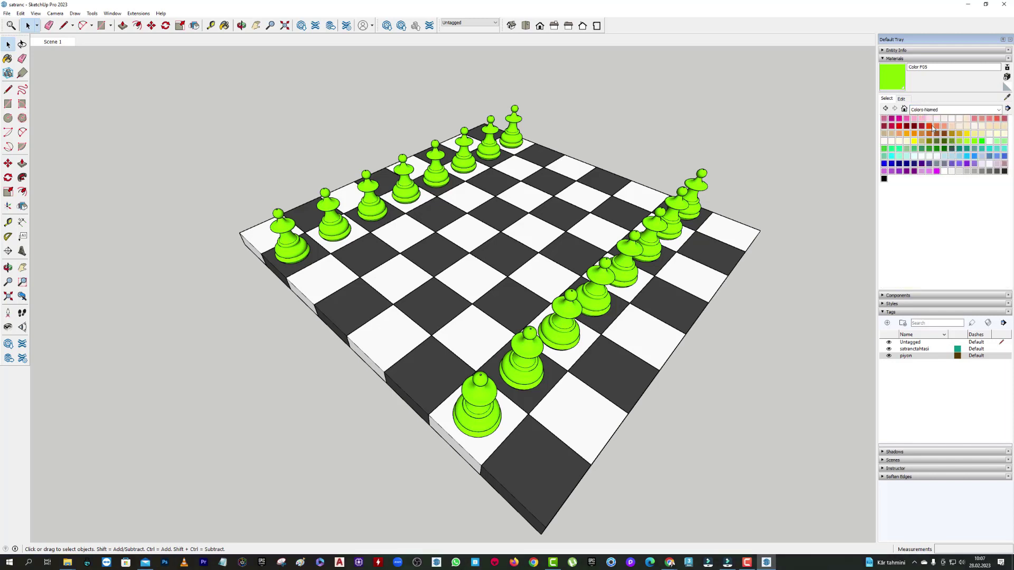
left_click(1008, 109)
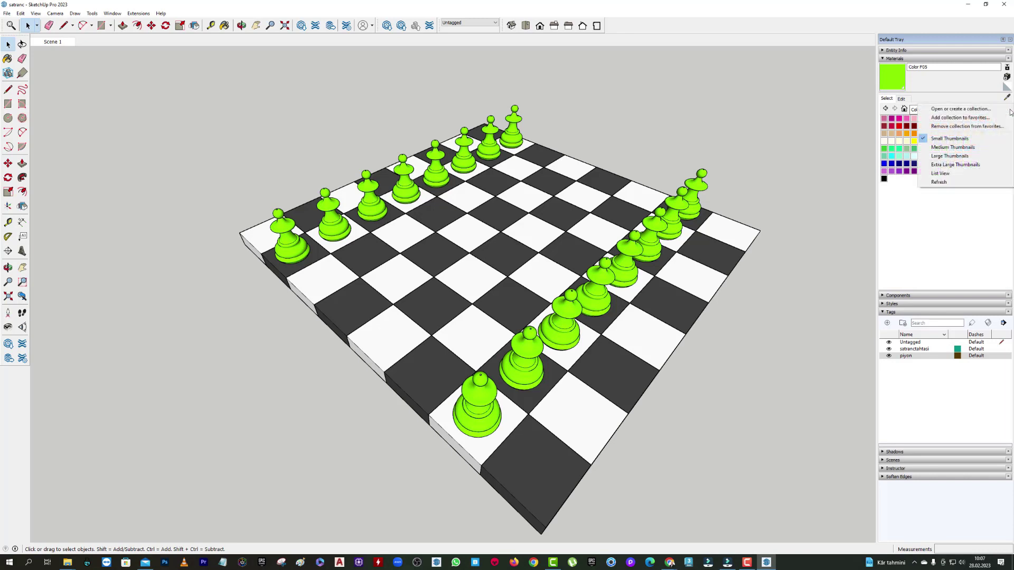
left_click(940, 173)
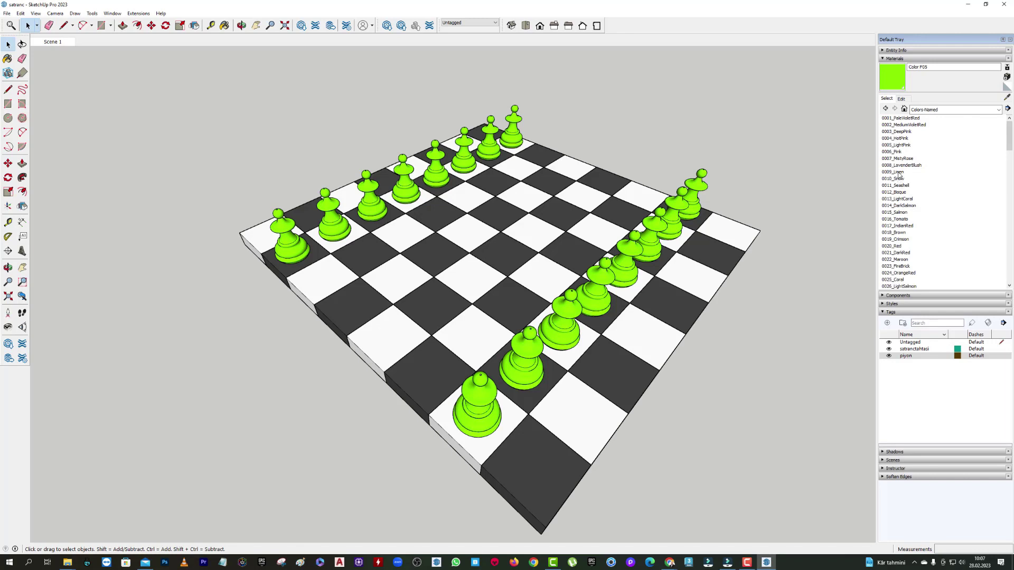
left_click(1007, 110)
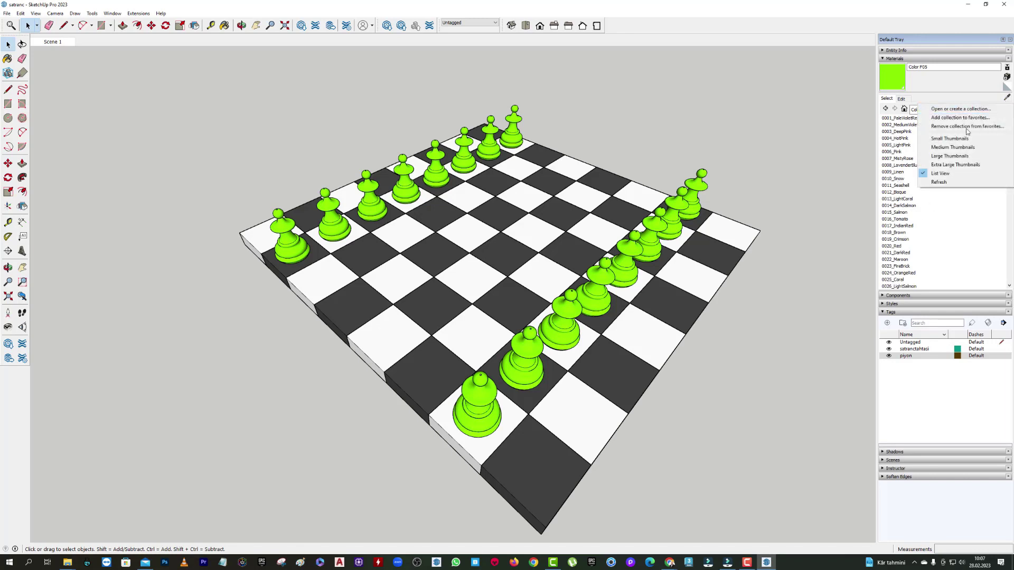
left_click(945, 148)
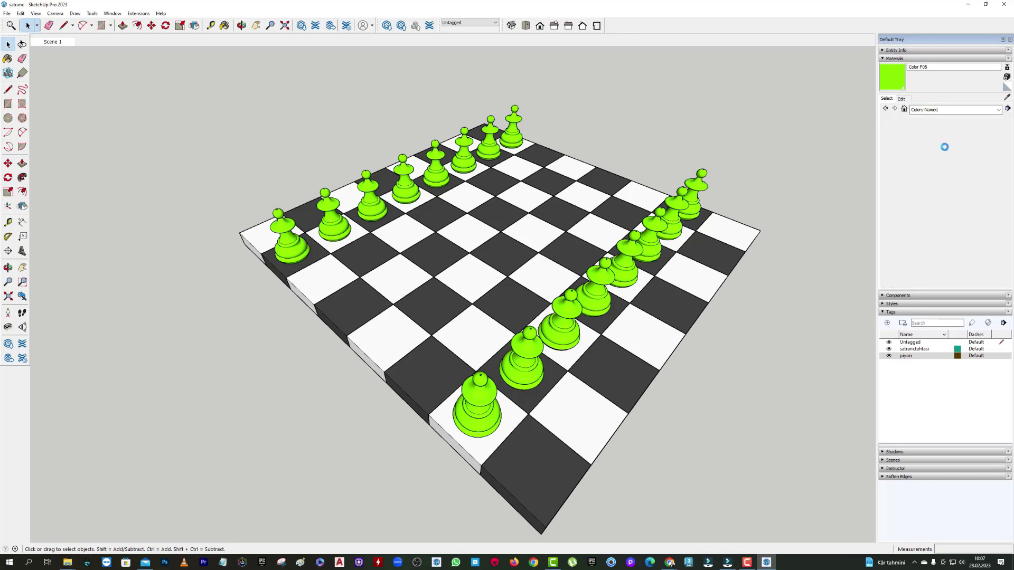
left_click(1007, 108)
left_click(945, 153)
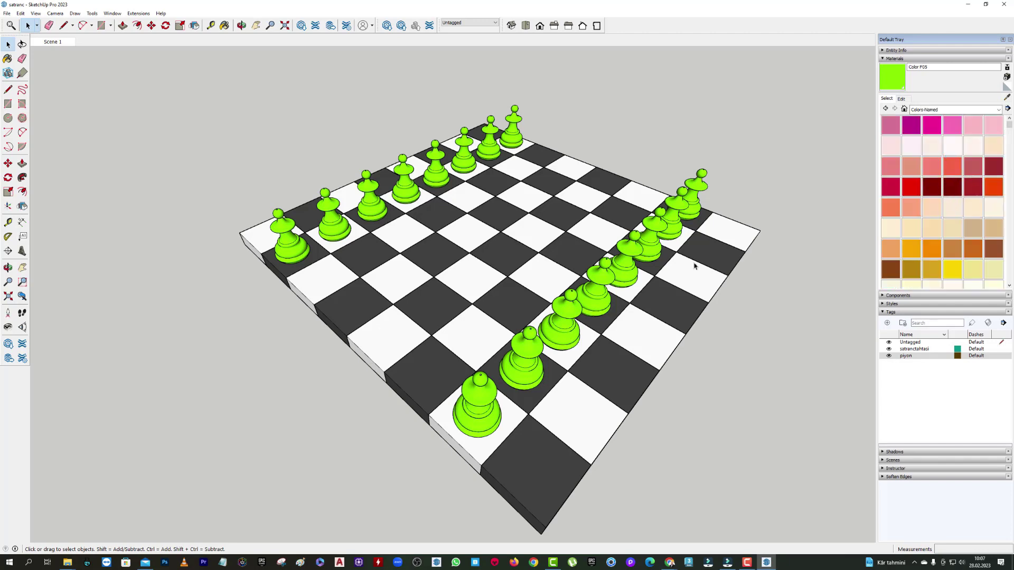
Inside the board group, paint all the white squares AntiqueWhite.
middle_click_drag(606, 270, 933, 232)
left_click(958, 207)
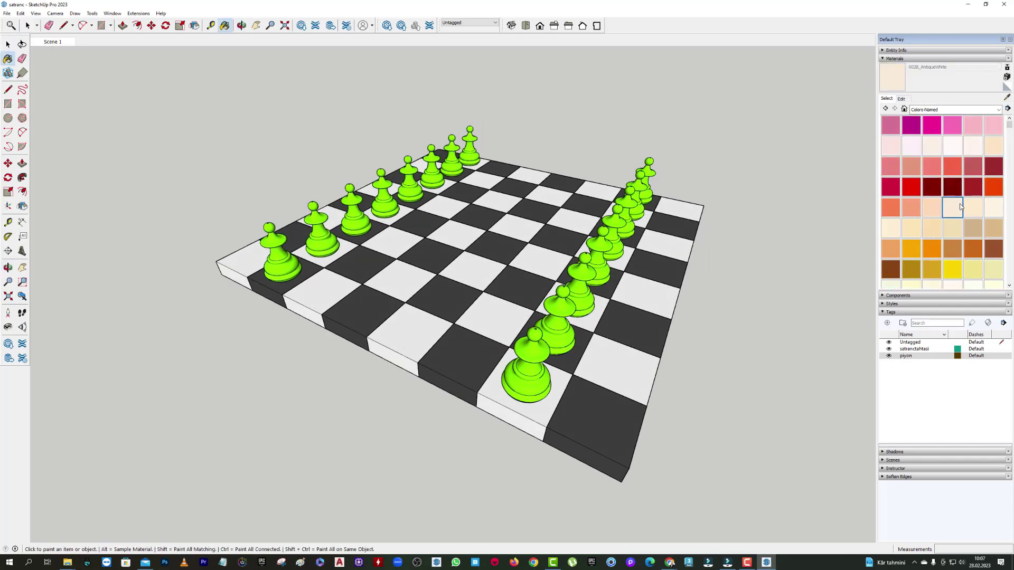
left_click(8, 45)
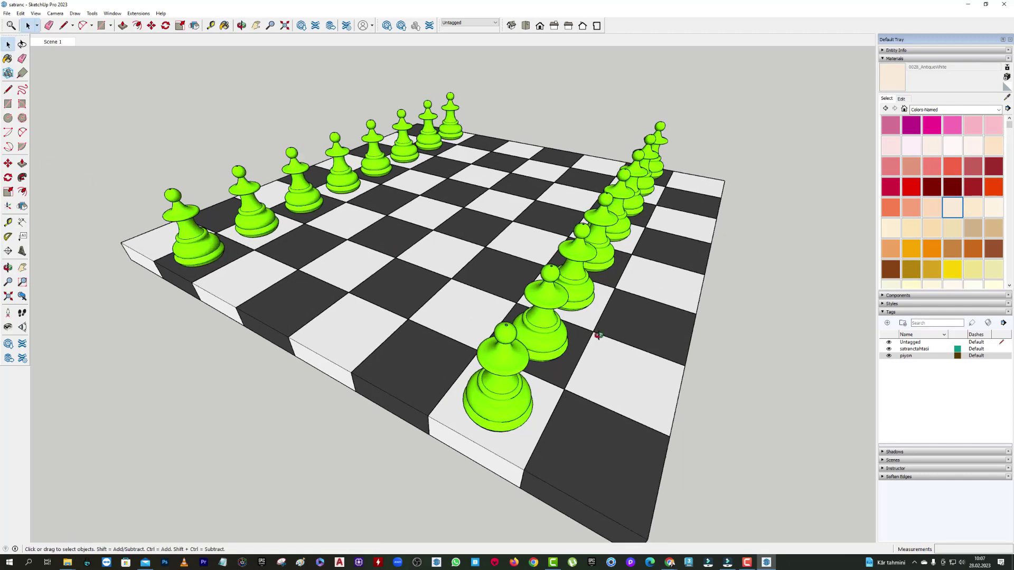
middle_click_drag(528, 369, 588, 421)
double_click(587, 421)
double_click(587, 421)
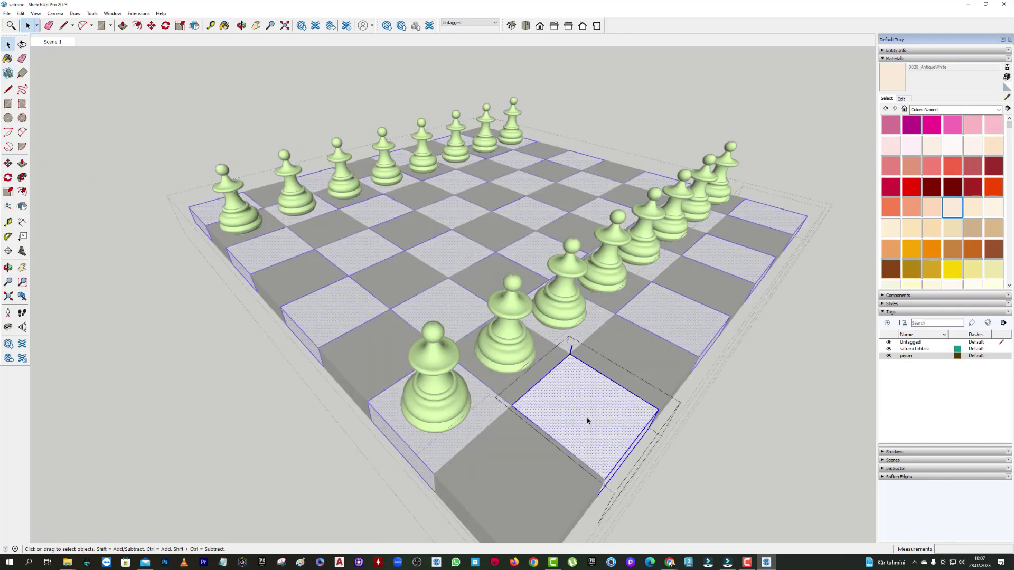
left_click(7, 59)
left_click(589, 410)
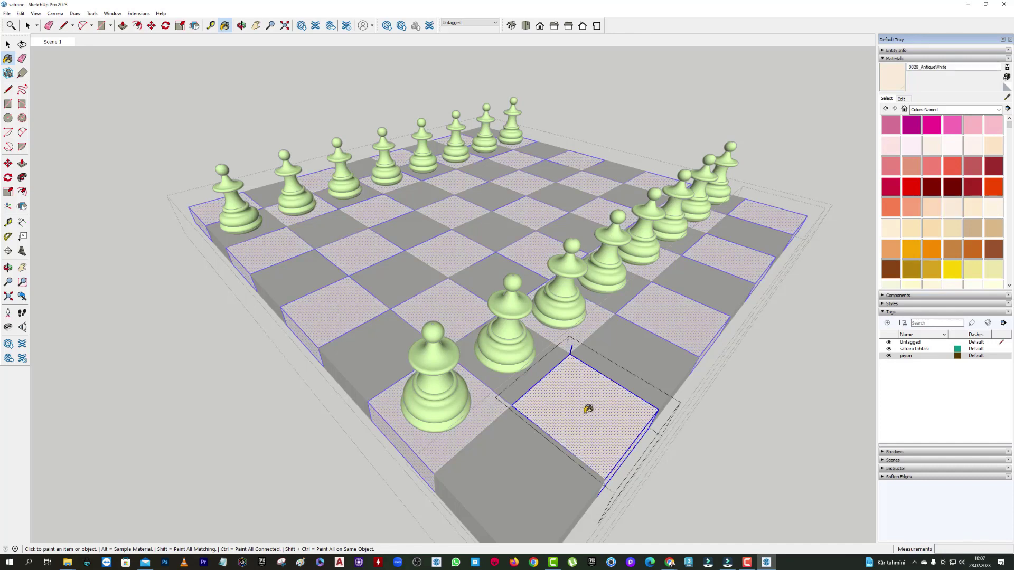
left_click(8, 45)
left_click(649, 91)
Orbit and zoom around the board to review the repainted squares.
scroll(645, 212, "down", 3)
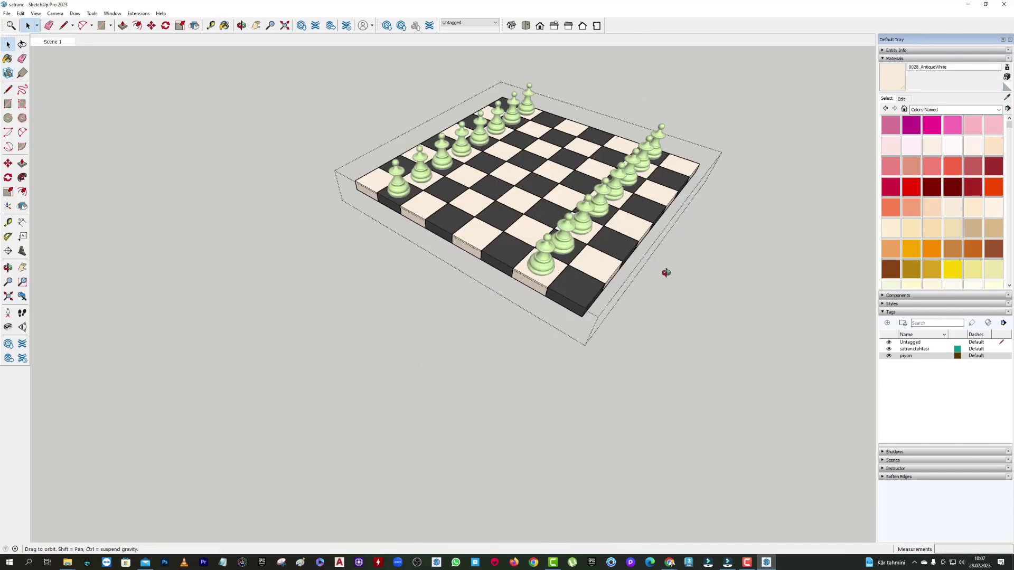
middle_click_drag(668, 272, 550, 173)
scroll(711, 219, "down", 3)
middle_click_drag(711, 219, 511, 54)
scroll(616, 131, "up", 2)
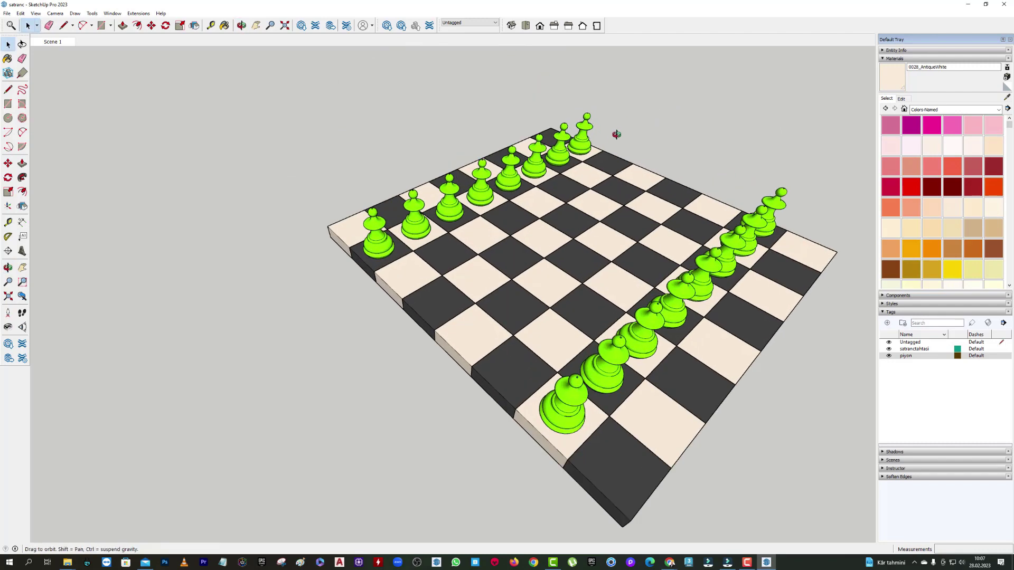
scroll(686, 180, "up", 2)
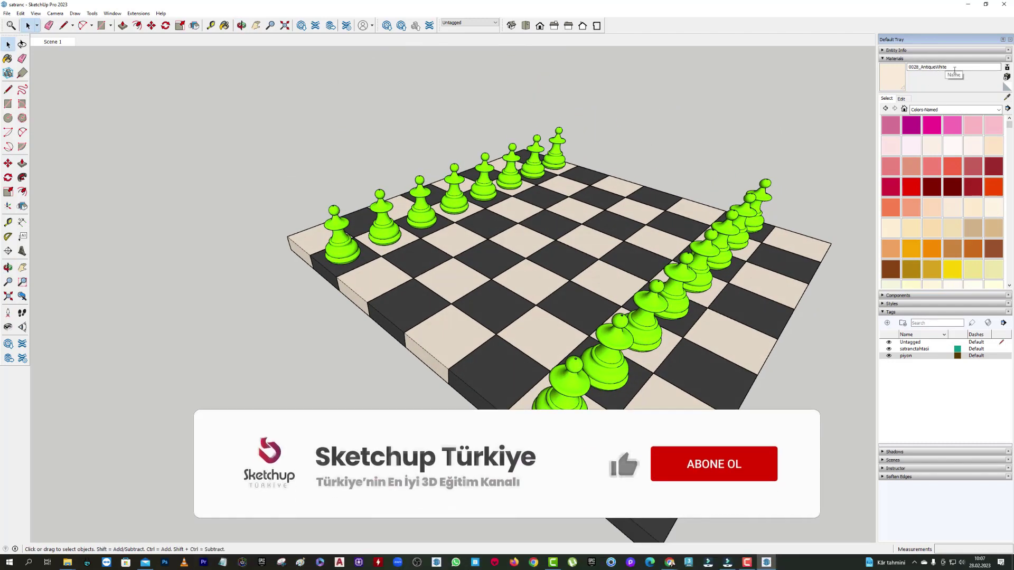
scroll(687, 216, "down", 4)
scroll(703, 209, "up", 2)
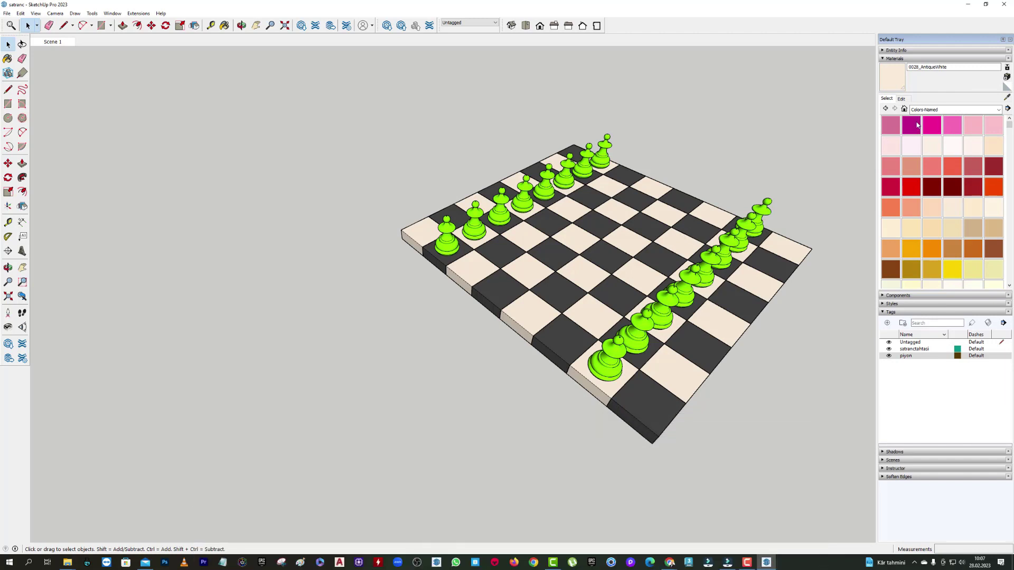
Swap the Materials panel for the in-model Components list and select the right-hand pawn row.
left_click(882, 59)
left_click(882, 67)
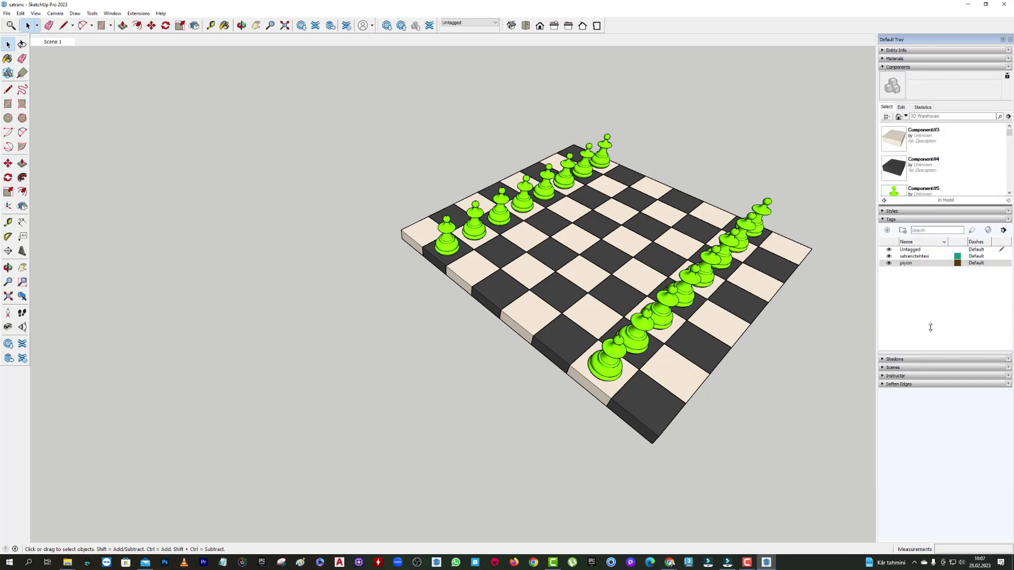
left_click(713, 262)
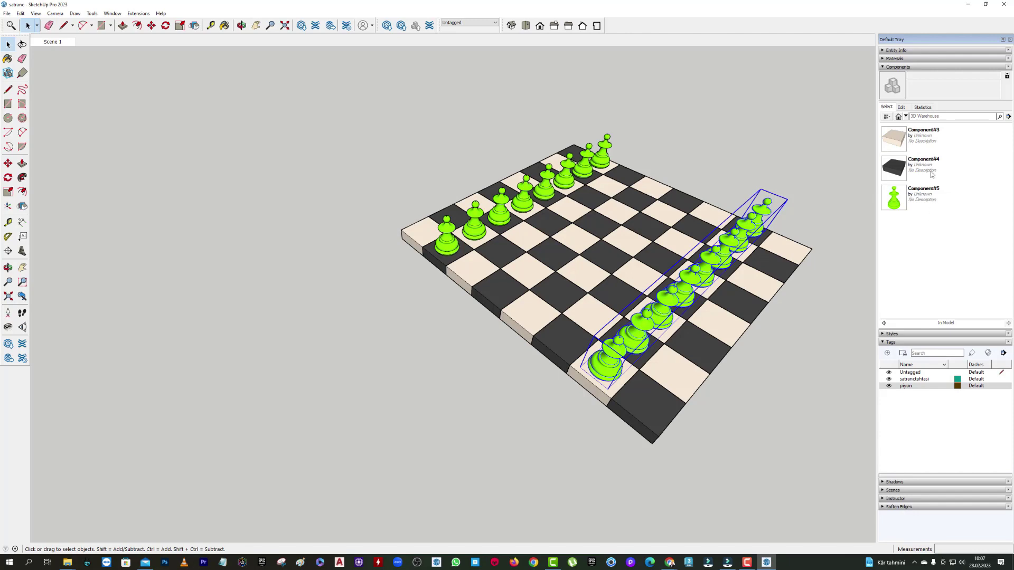
scroll(396, 219, "down", 5)
middle_click_drag(401, 222, 641, 265)
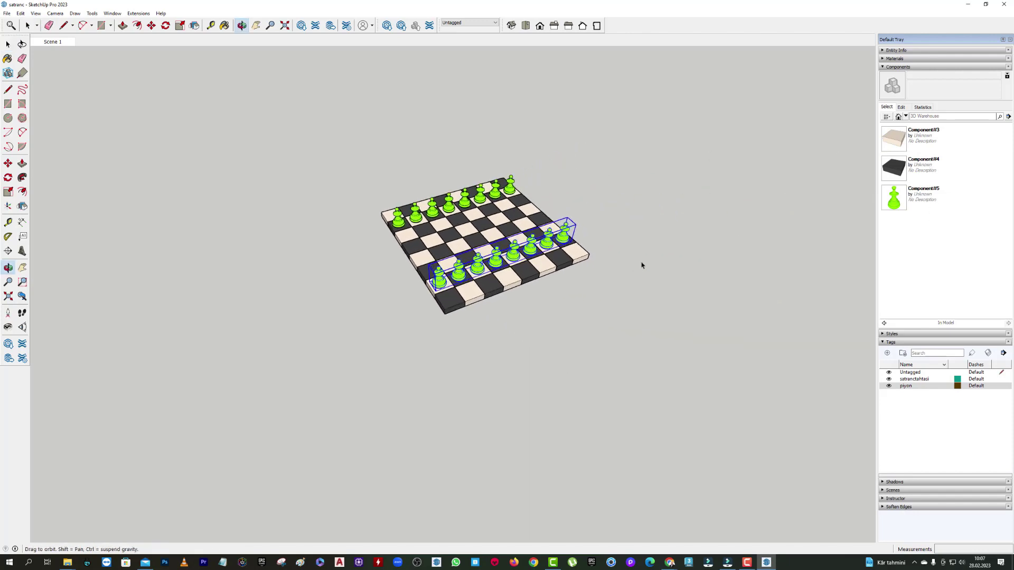
Draw a rectangle beside the chessboard and push/pull it into a box.
left_click(8, 104)
left_click(562, 320)
left_click(702, 343)
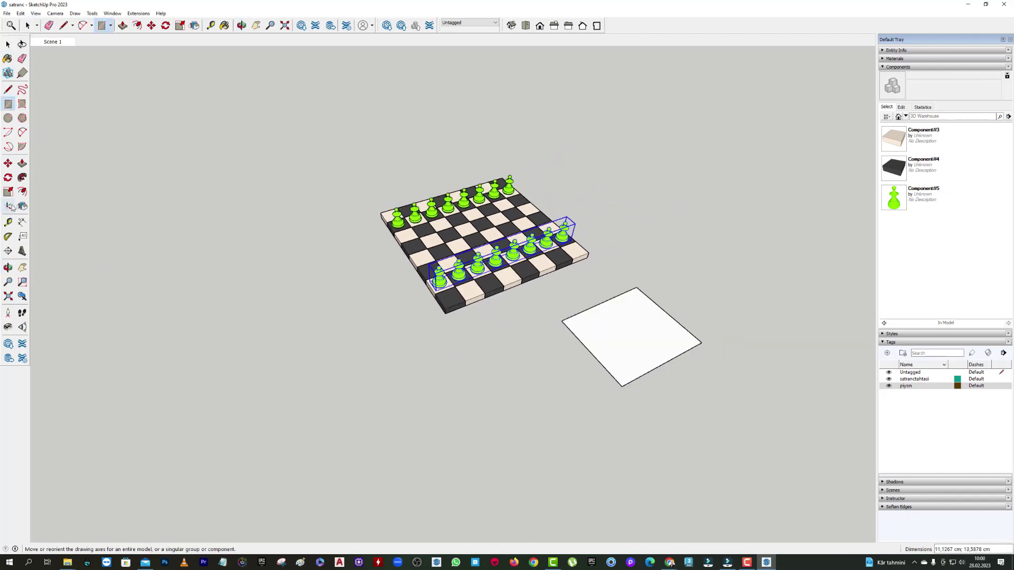
left_click(22, 163)
left_click_drag(622, 343, 607, 330)
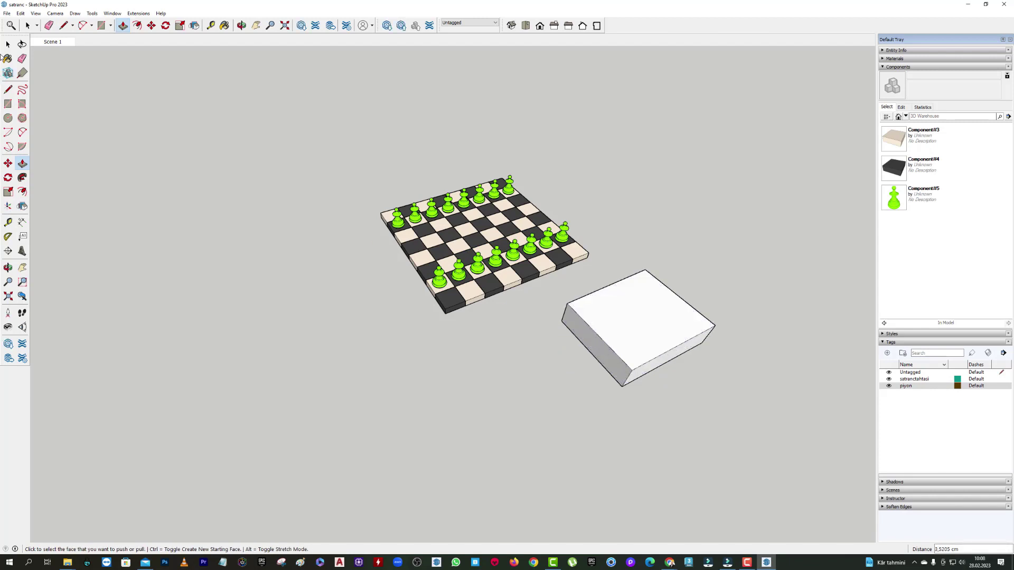
Make the whole box a component named 'kare'.
left_click(8, 44)
middle_click_drag(273, 220, 296, 222)
triple_click(665, 285)
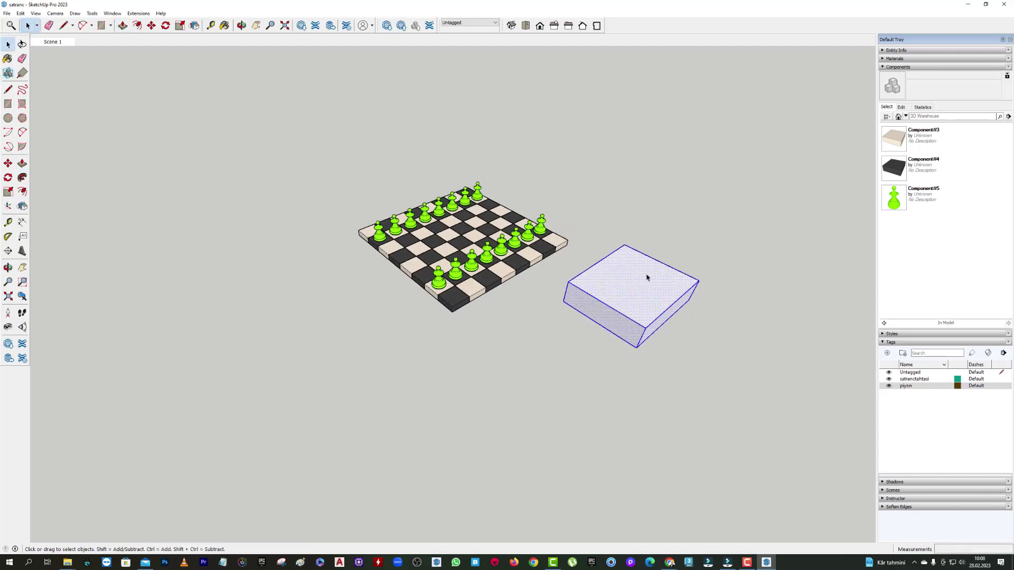
right_click(647, 278)
left_click(676, 336)
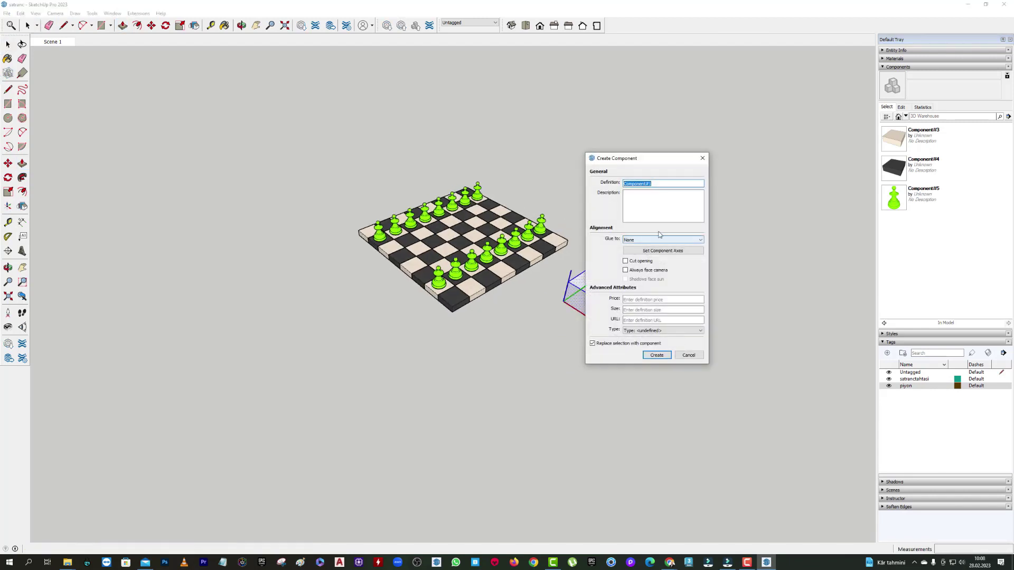
type("kare")
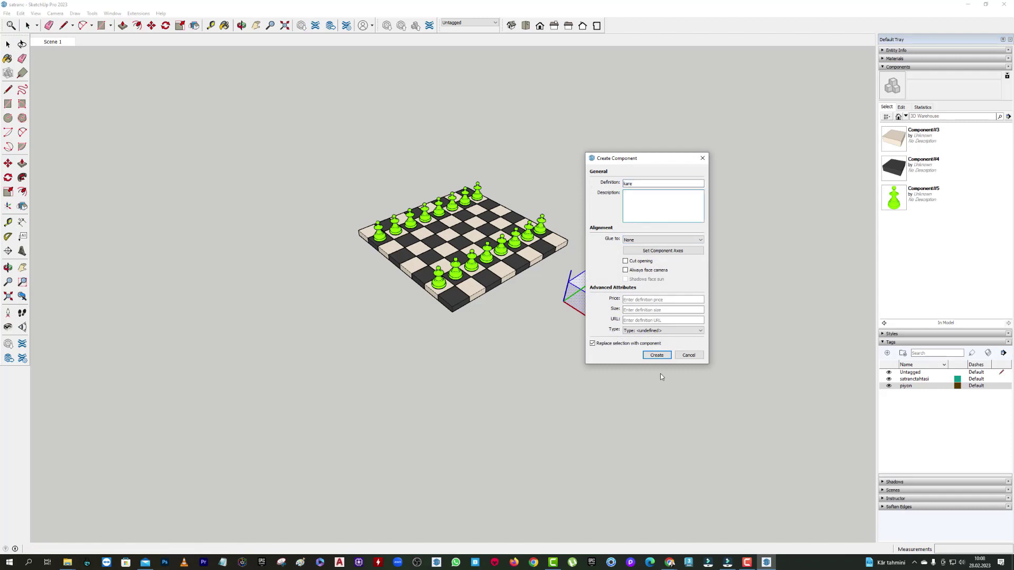
left_click(658, 355)
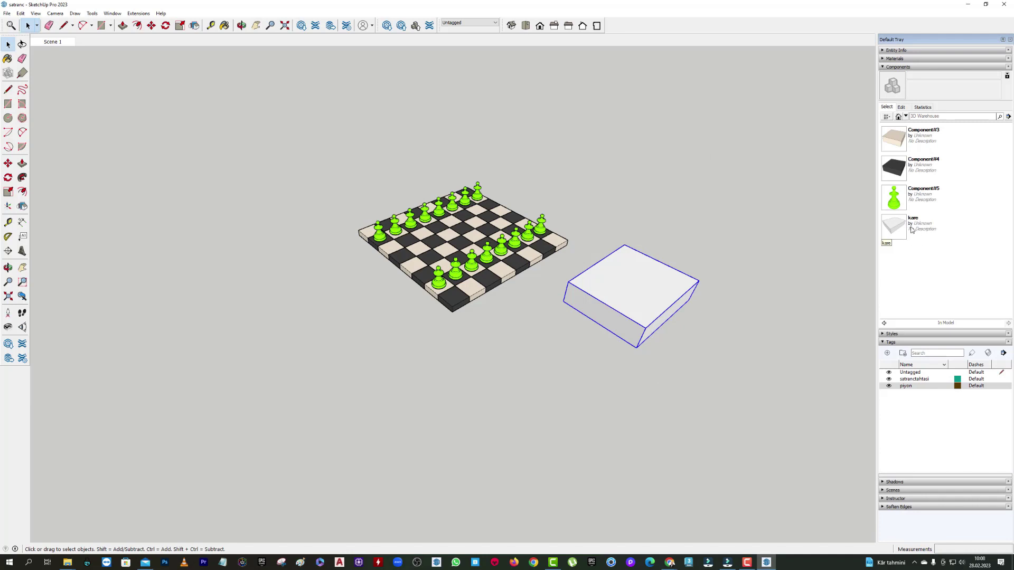
Place another kare box, a pawn on the upper box, and dark and light tiles nearby.
left_click(912, 230)
left_click(479, 384)
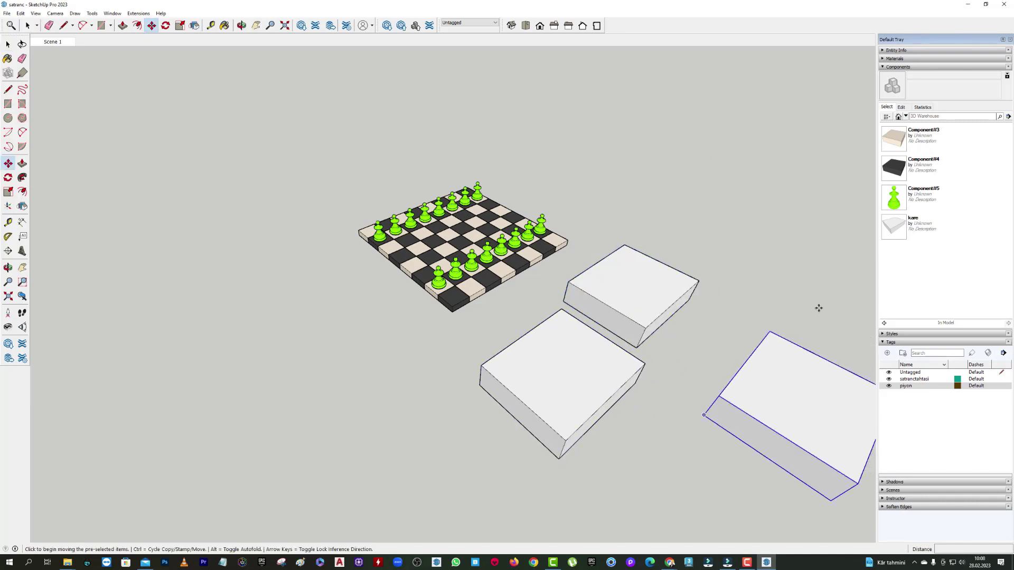
left_click(894, 198)
left_click(641, 285)
left_click(894, 168)
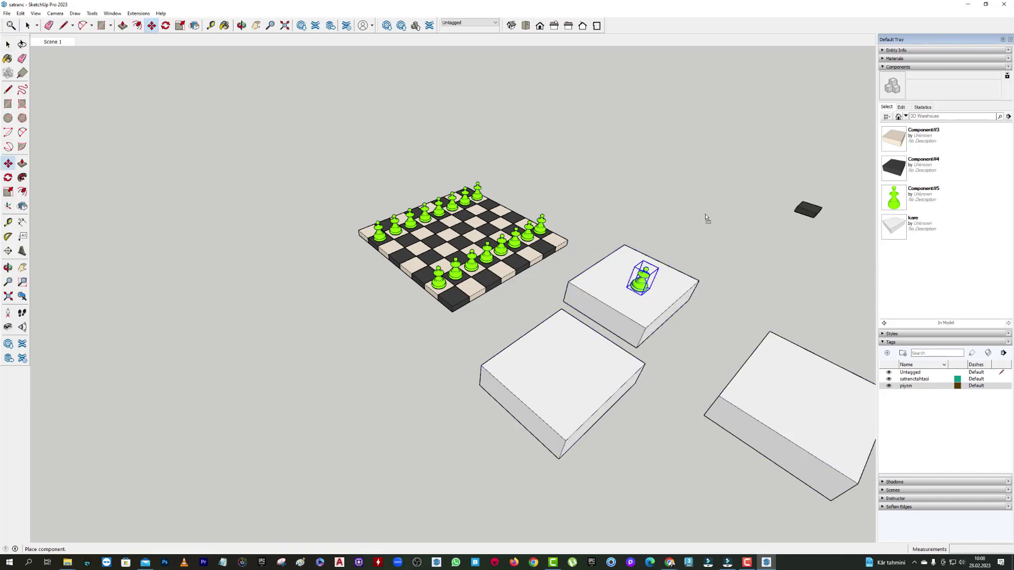
left_click(686, 239)
left_click(894, 139)
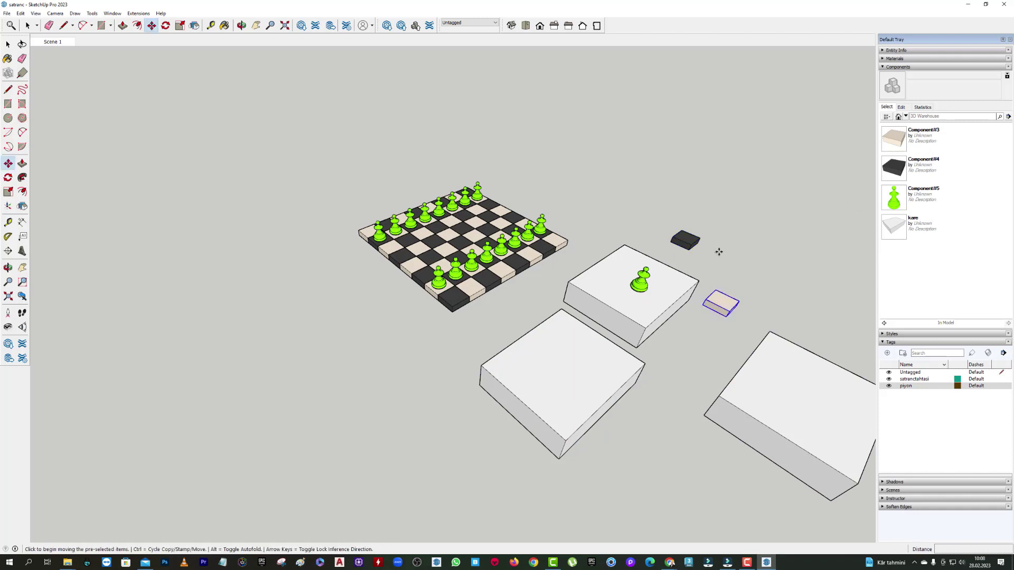
middle_click_drag(719, 252, 751, 248)
mouse_move(861, 173)
middle_mouse_down()
mouse_move(801, 170)
mouse_move(910, 125)
middle_mouse_up()
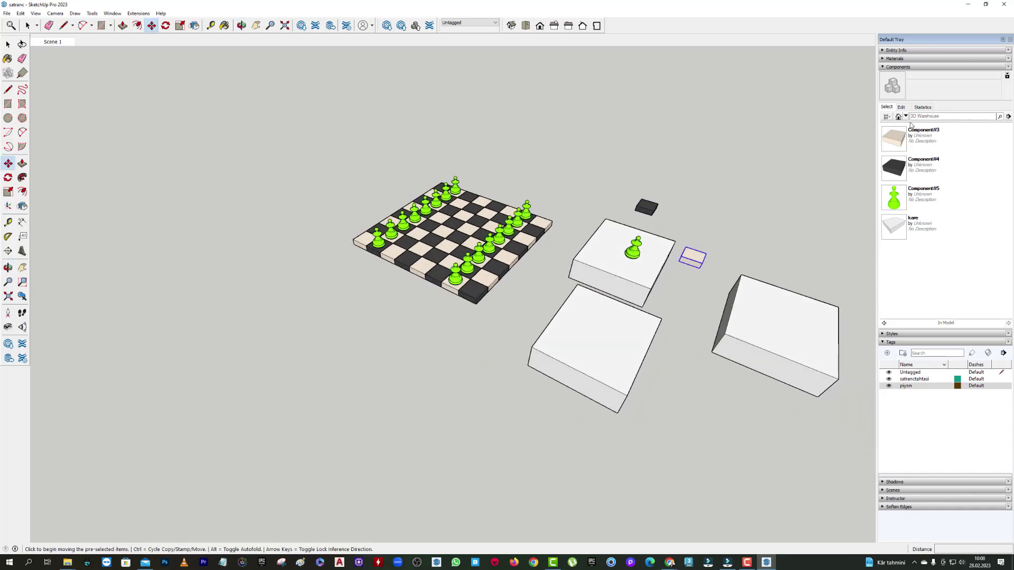
Search 3D Warehouse for 'apple', dismiss the sign-in prompt, and collapse the Components browser.
left_click(927, 117)
type("apple")
key("Return")
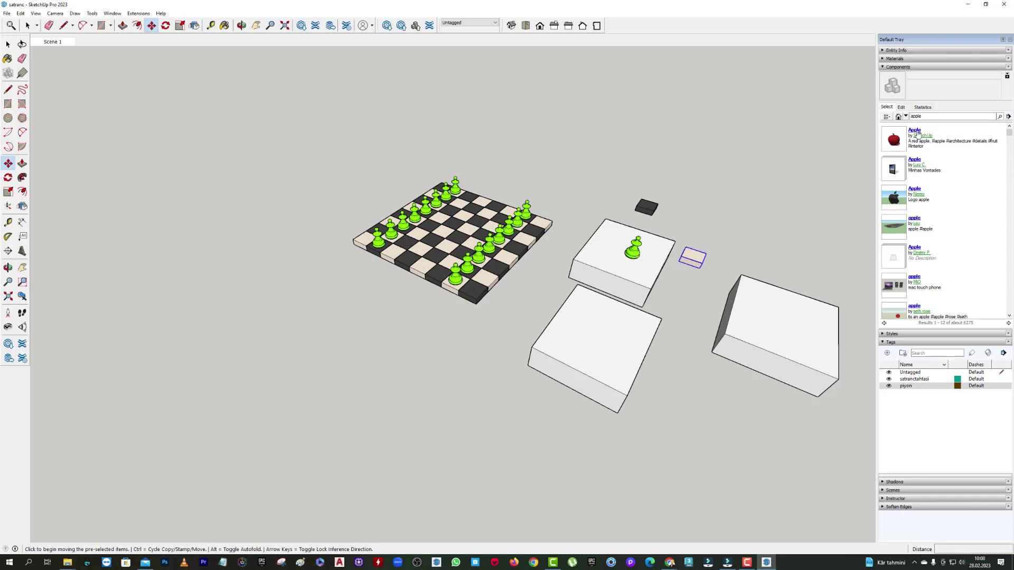
left_click(917, 134)
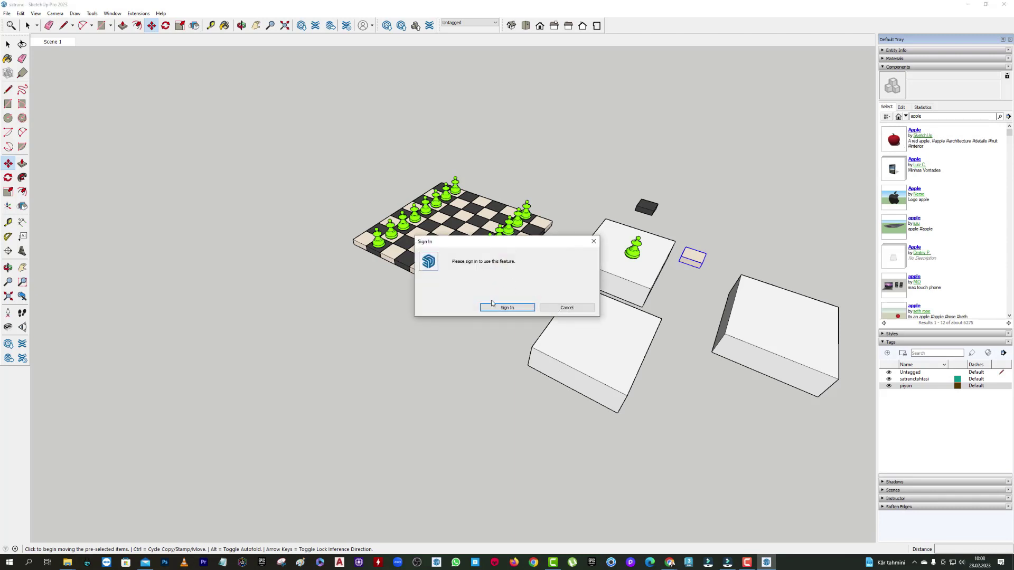
left_click(567, 309)
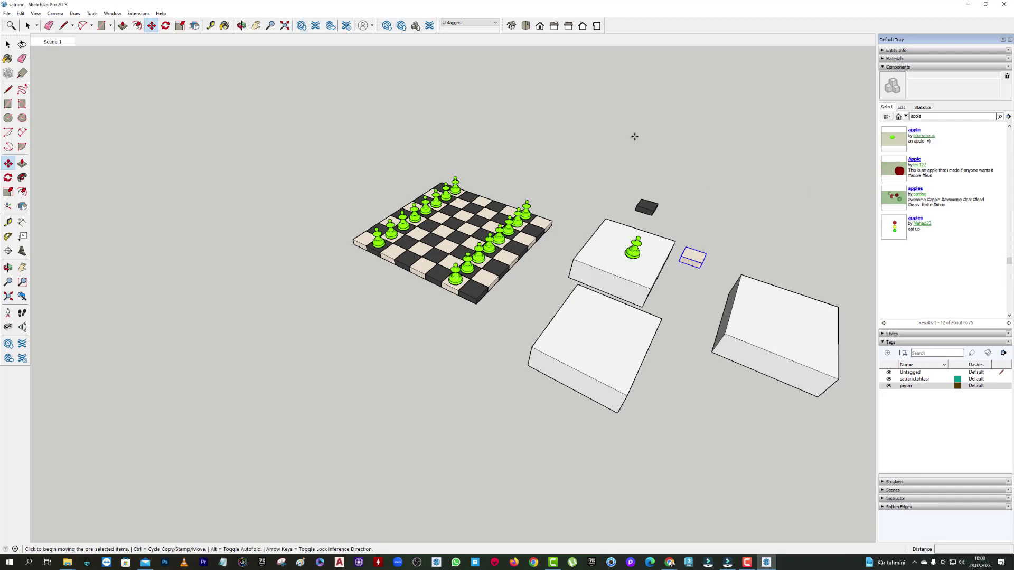
scroll(919, 195, "up", 5)
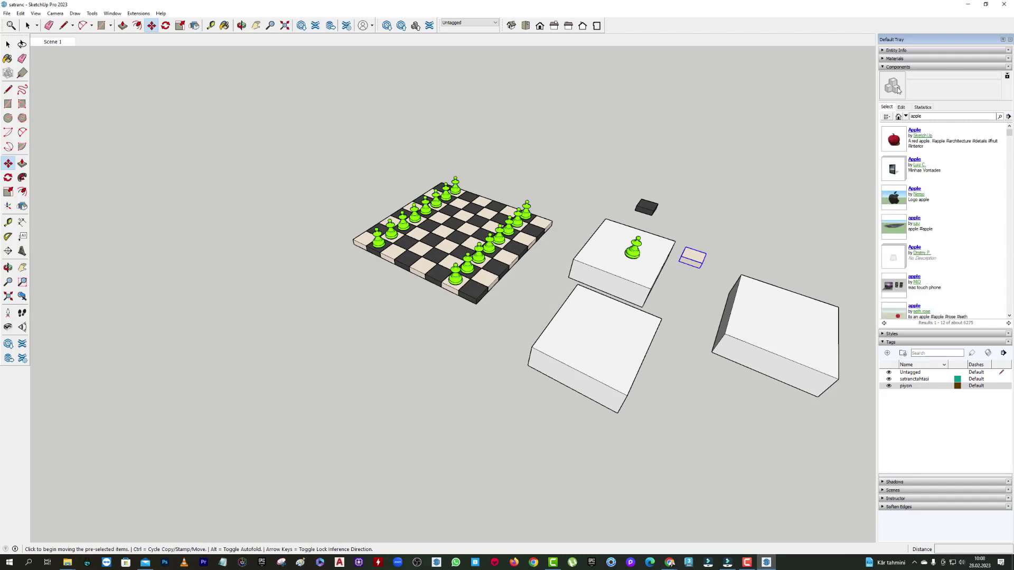
left_click(884, 68)
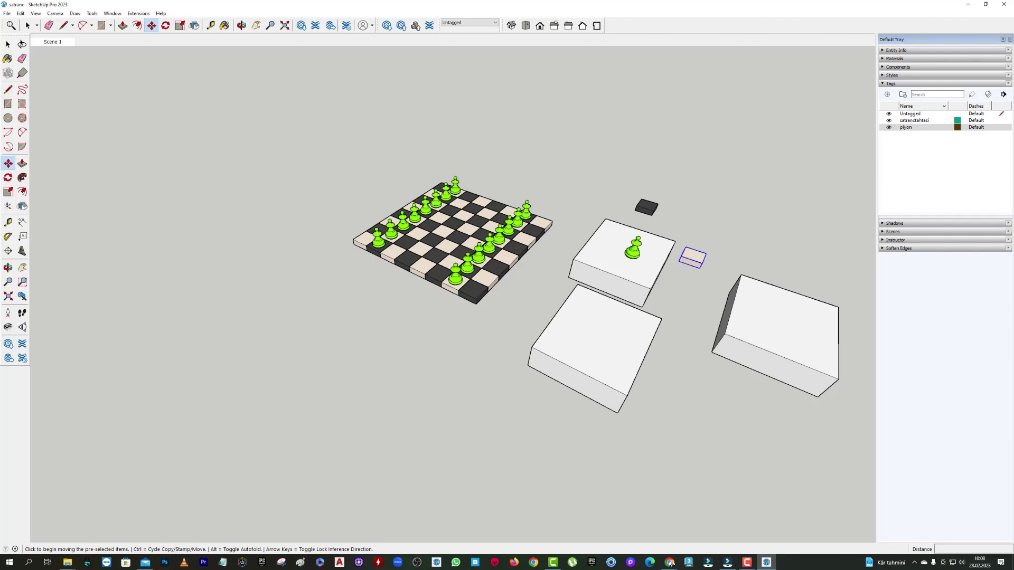
Expand Styles and delete the boxes, pawn and tiles beside the board.
left_click(883, 76)
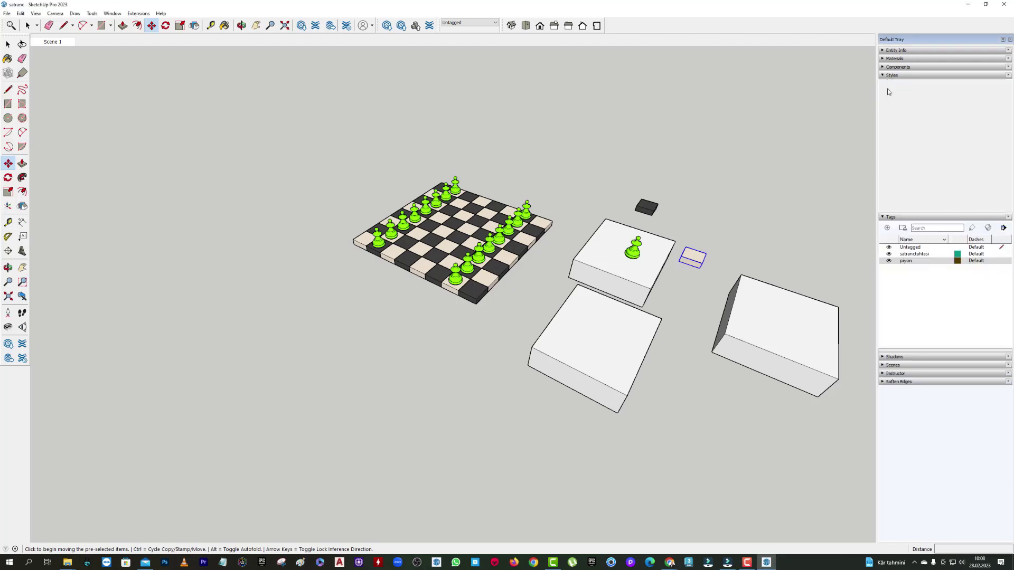
left_click(9, 47)
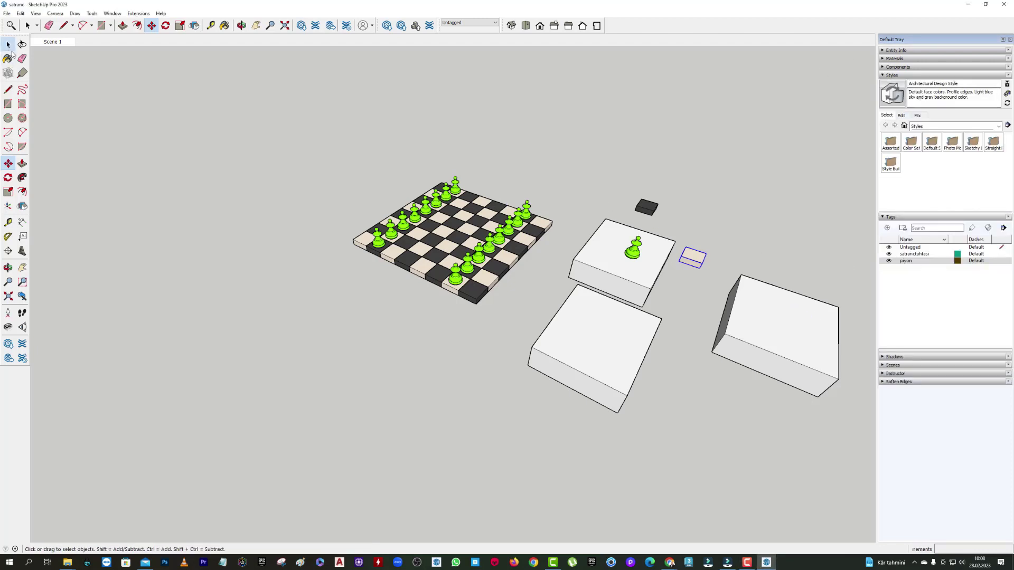
scroll(695, 220, "down", 2)
left_click_drag(742, 176, 593, 340)
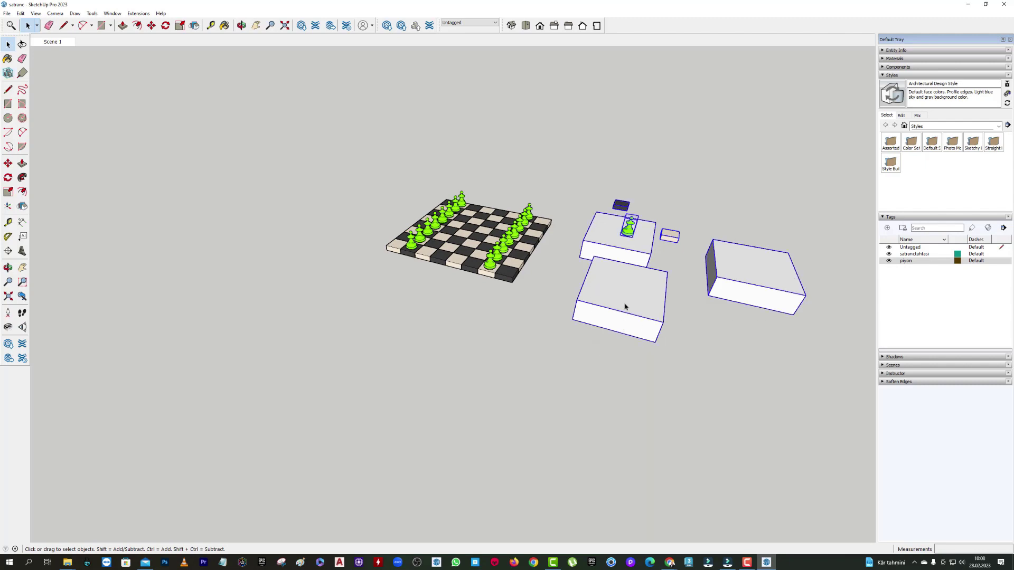
key("Delete")
Orbit in close on the chessboard and bring up the style's edge settings.
middle_click_drag(573, 224, 591, 237)
scroll(608, 254, "up", 5)
middle_click_drag(623, 272, 599, 247)
left_click(903, 116)
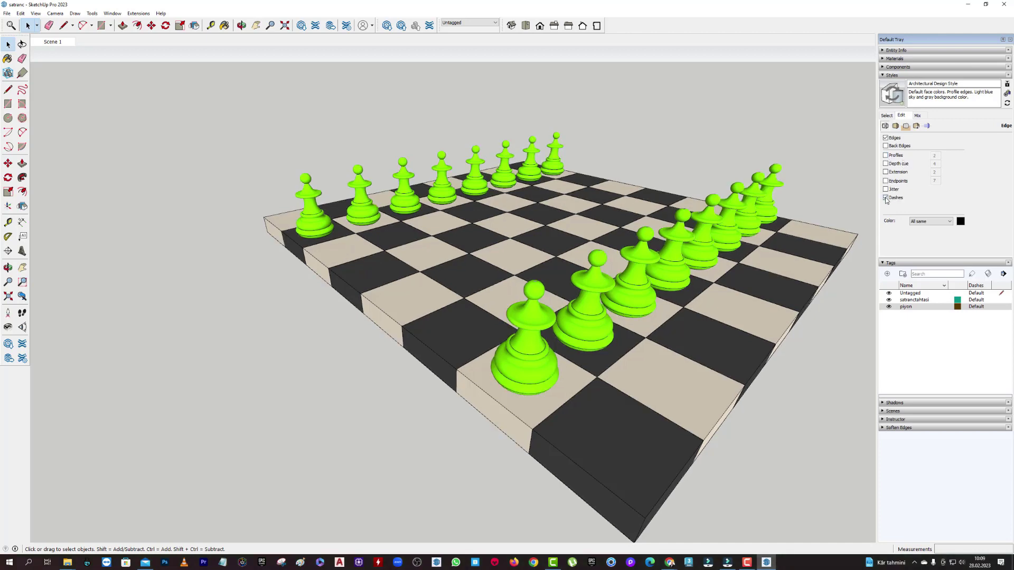
Turn on profile outlines and set their width to 5.
middle_click_drag(749, 257, 711, 395)
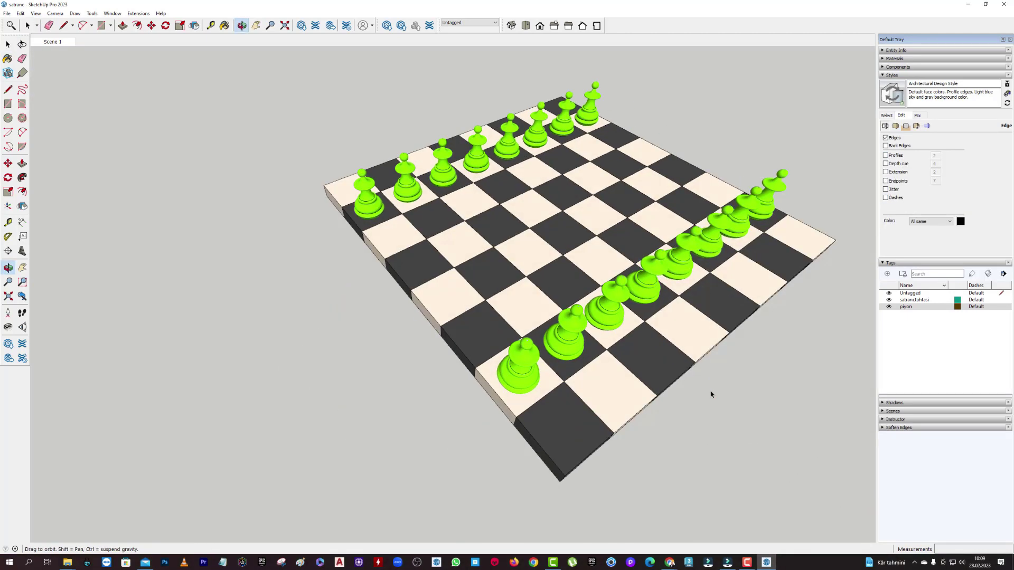
key("space")
scroll(736, 229, "down", 5)
mouse_move(736, 229)
middle_mouse_down()
mouse_move(656, 211)
mouse_move(876, 67)
middle_mouse_up()
scroll(656, 211, "up", 3)
scroll(686, 220, "up", 2)
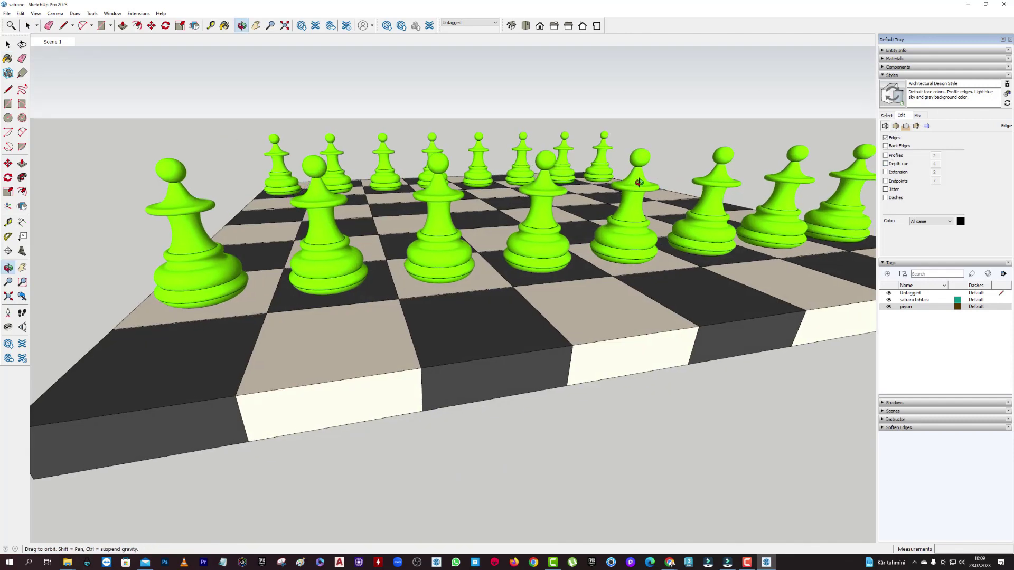
middle_click_drag(759, 192, 824, 174)
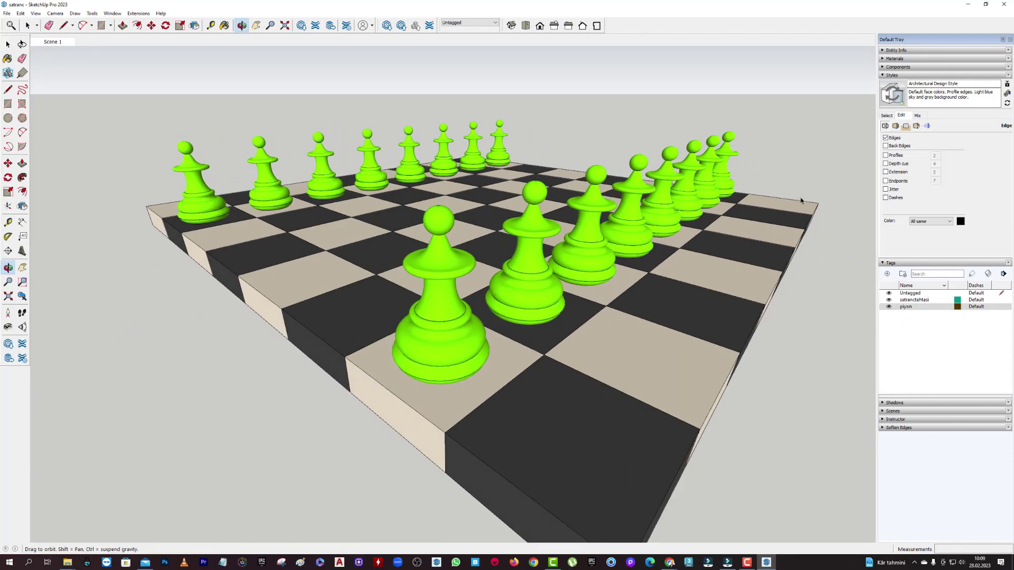
left_click(886, 155)
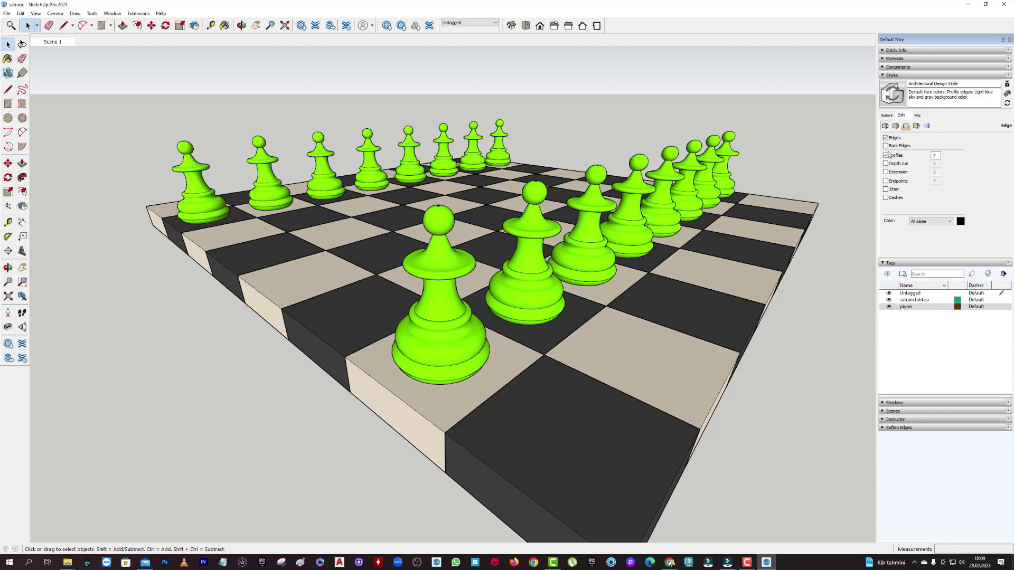
double_click(933, 156)
type("5")
key("Return")
Inspect the thicker outlines, switch profiles back off, and list the style collections.
mouse_move(362, 241)
middle_mouse_down()
mouse_move(666, 275)
mouse_move(888, 162)
middle_mouse_up()
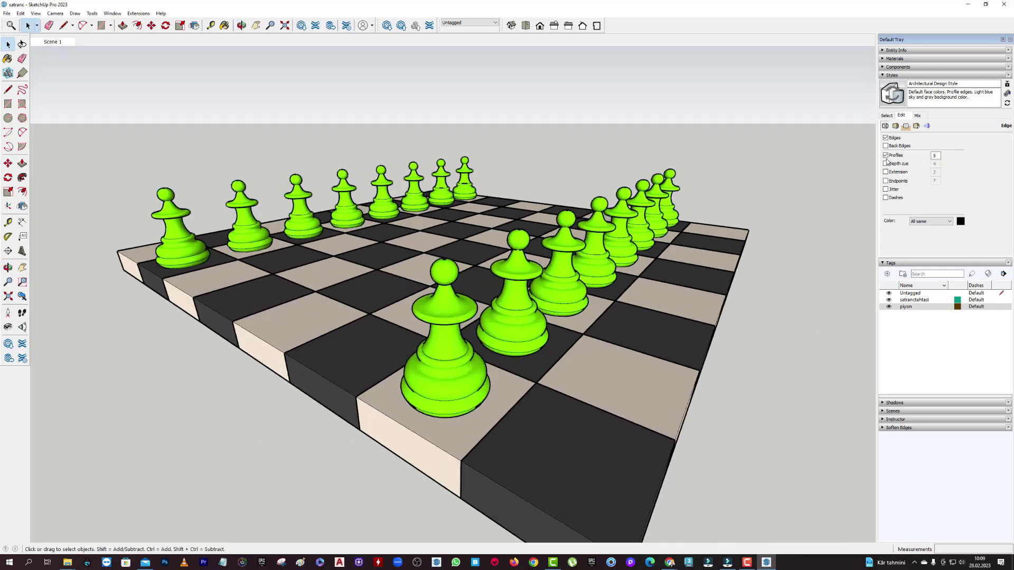
left_click(886, 155)
mouse_move(607, 296)
middle_mouse_down()
mouse_move(685, 320)
mouse_move(702, 312)
middle_mouse_up()
left_click(887, 115)
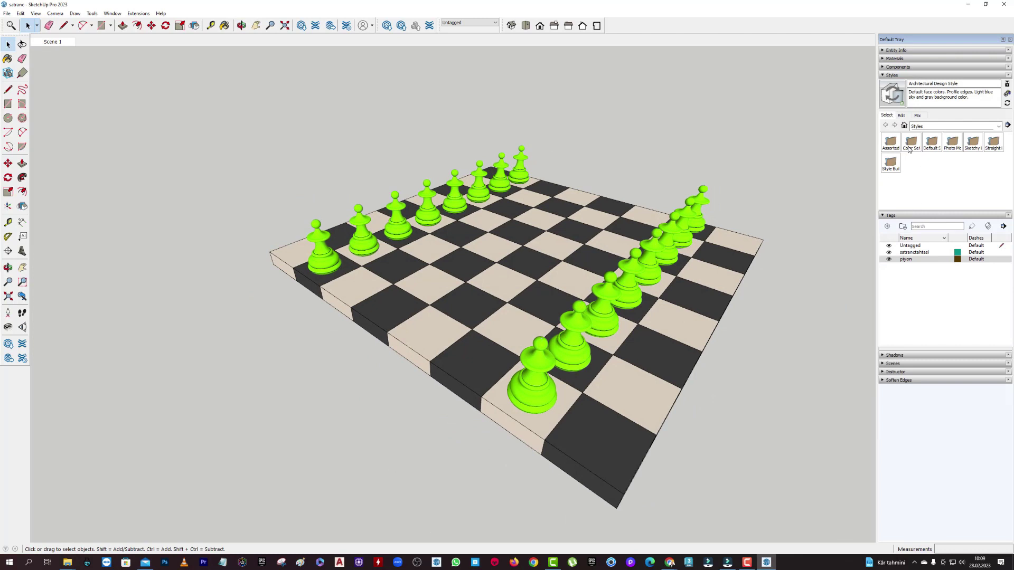
Preview Color Sets styles (Blue and Orange, Blues, Color Blind), settling on Red Brick.
left_click(933, 127)
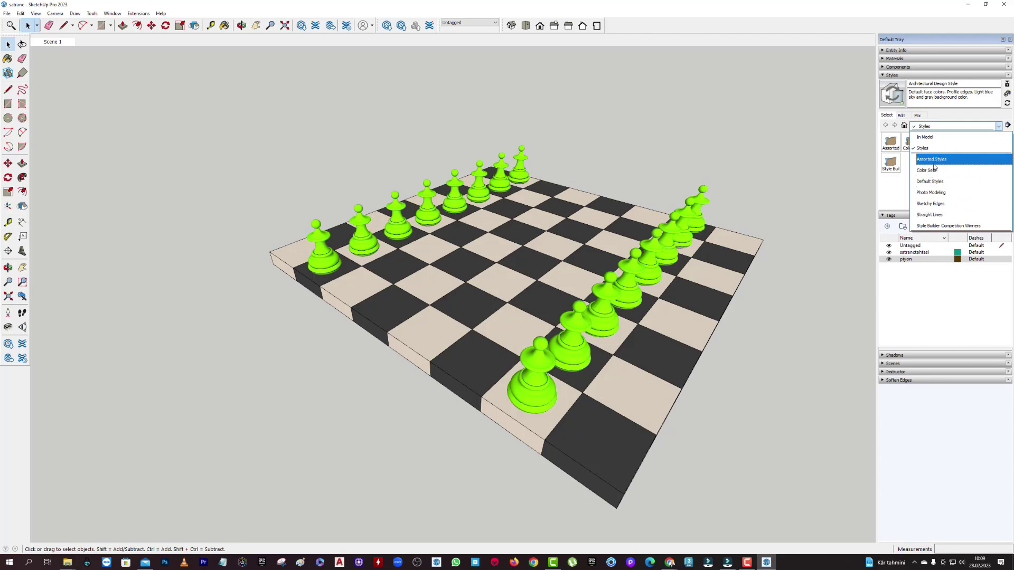
left_click(929, 171)
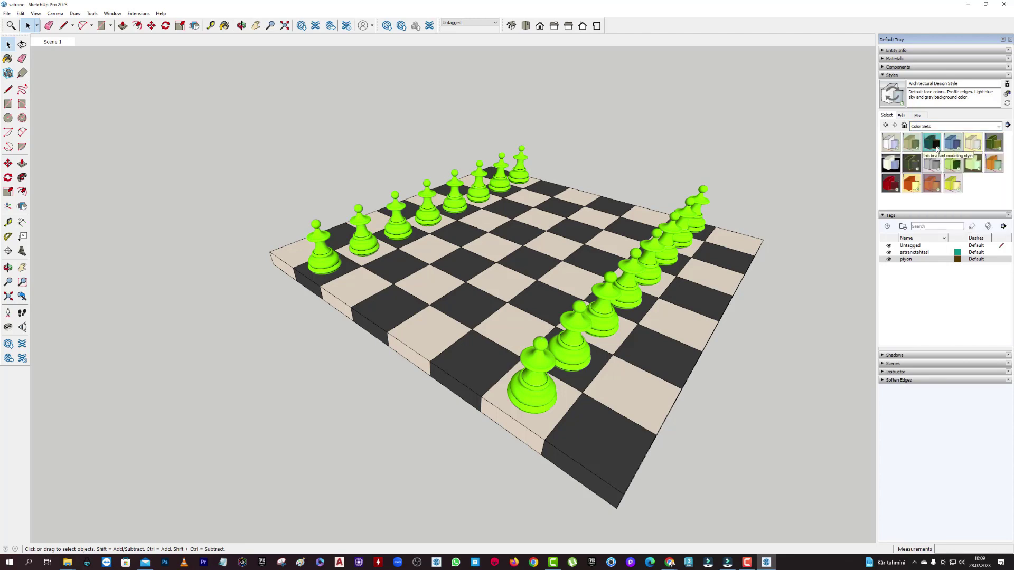
left_click(937, 150)
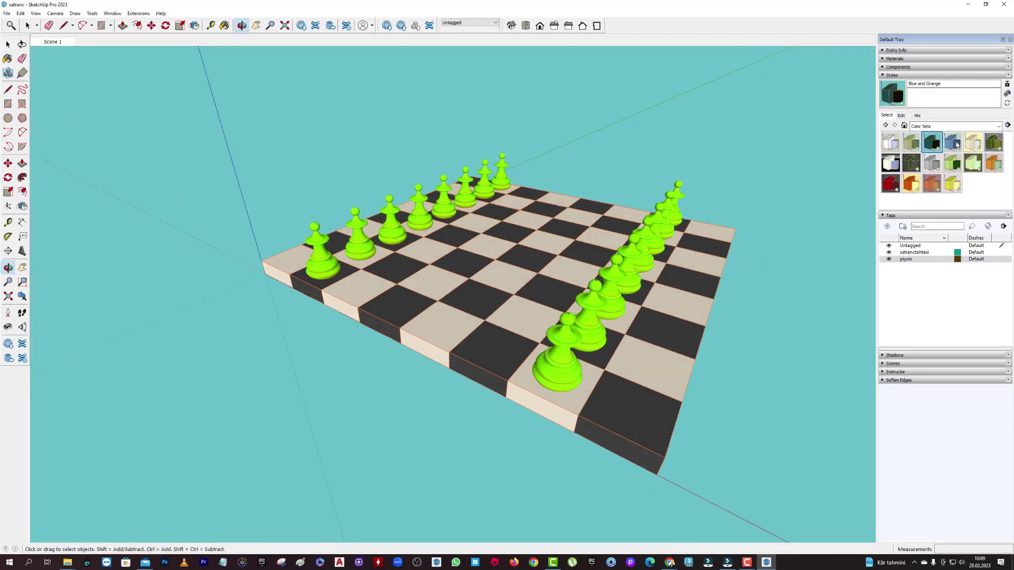
left_click(958, 146)
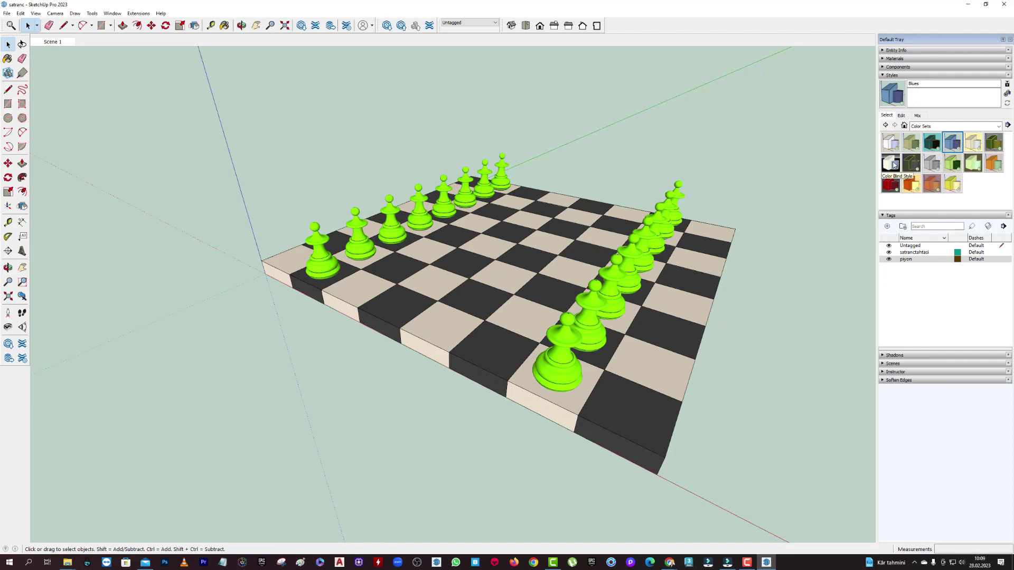
left_click(893, 165)
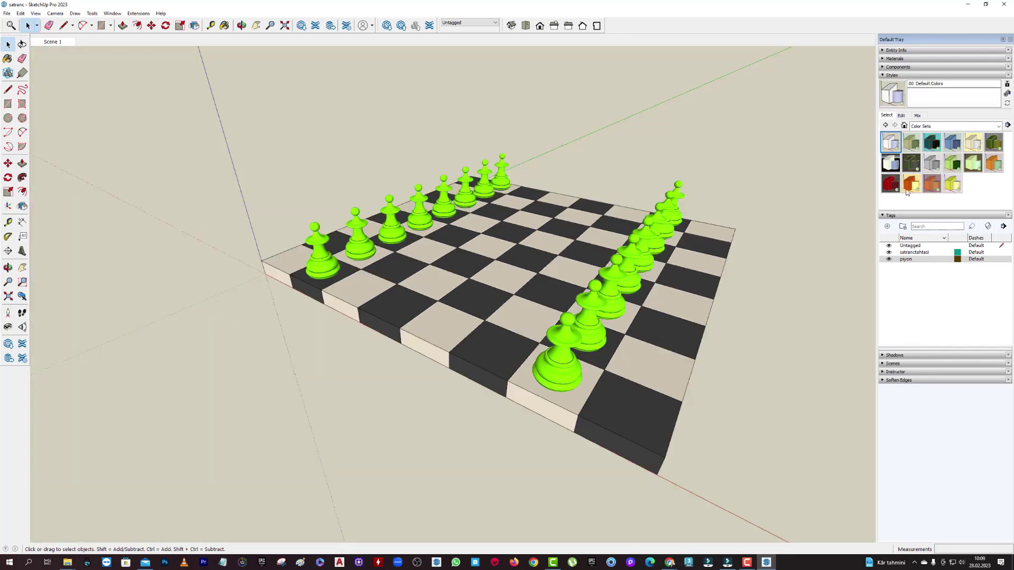
left_click(893, 143)
left_click(911, 184)
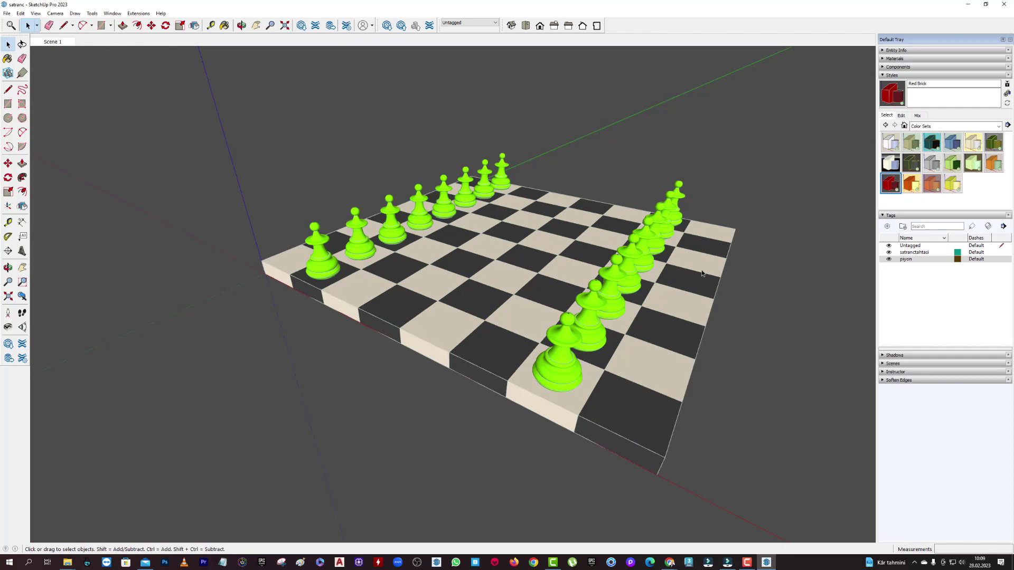
Orbit the board and dismiss the Scene 1 tab menu without changes.
mouse_move(703, 274)
middle_mouse_down()
mouse_move(622, 319)
mouse_move(752, 264)
middle_mouse_up()
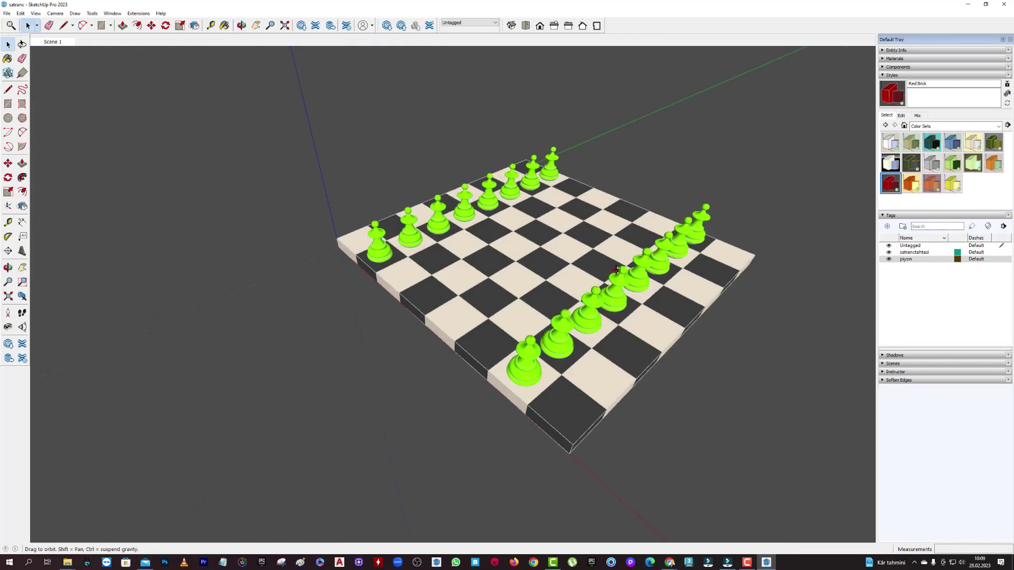
scroll(752, 264, "down", 3)
scroll(752, 264, "up", 2)
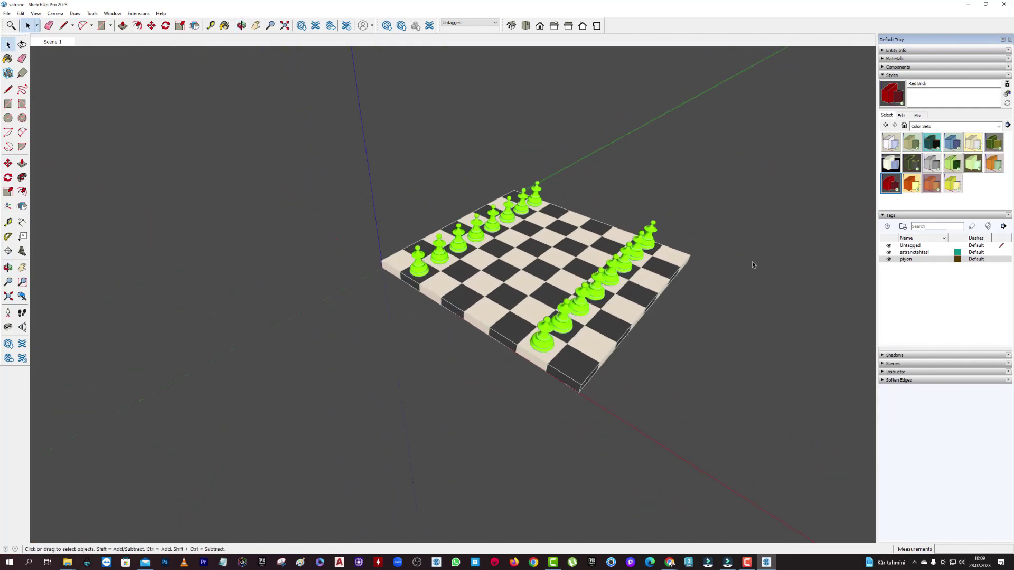
right_click(58, 43)
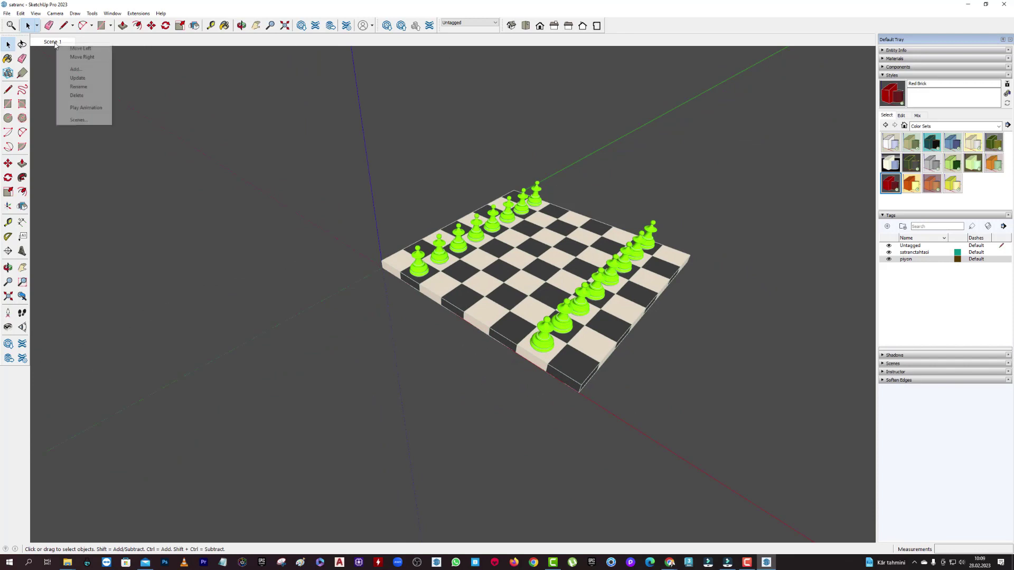
left_click(719, 328)
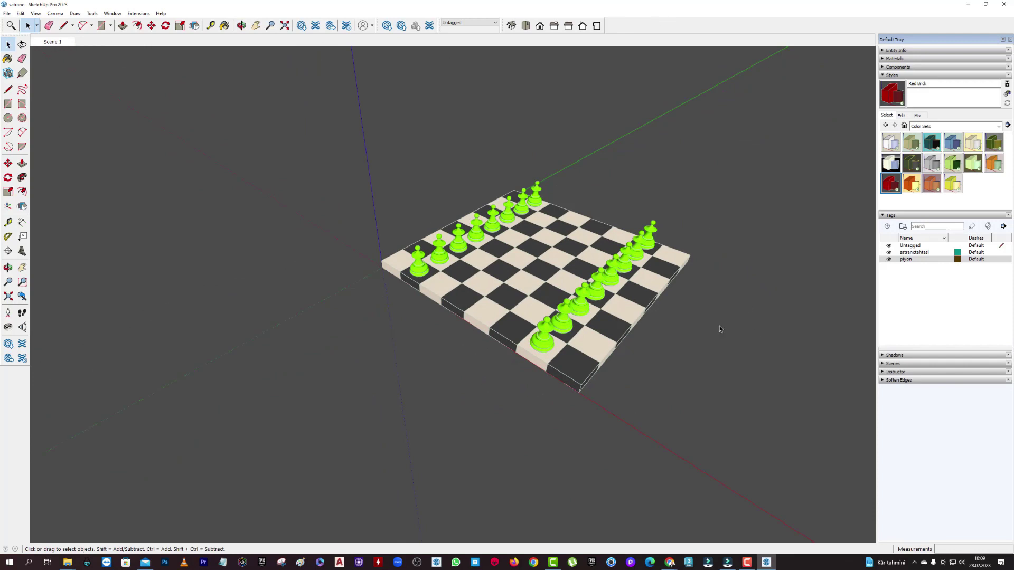
scroll(655, 321, "up", 2)
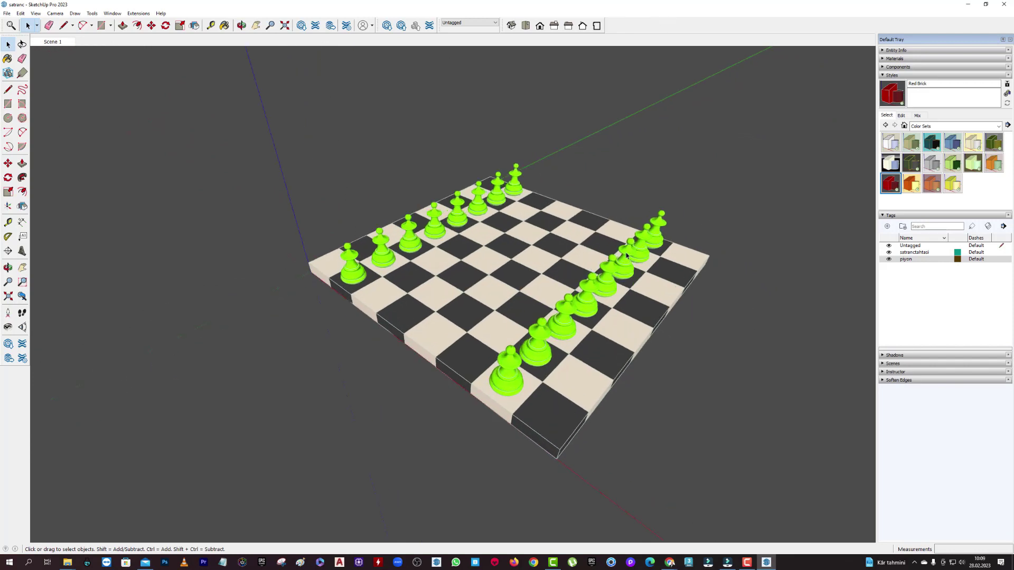
Preview Default Styles: Shaded with textures, Construction Documentation and Default Style.
left_click(933, 127)
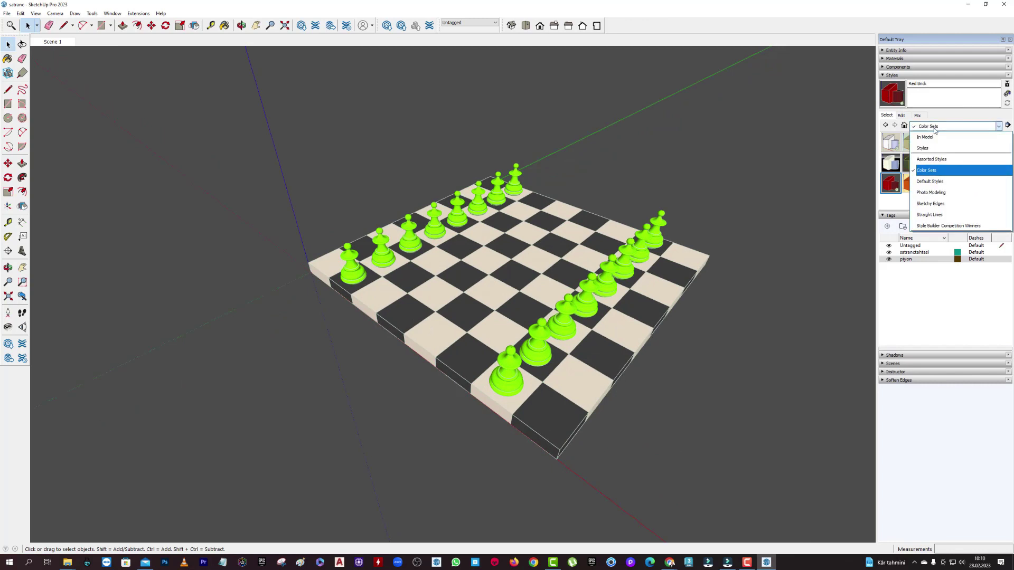
left_click(929, 181)
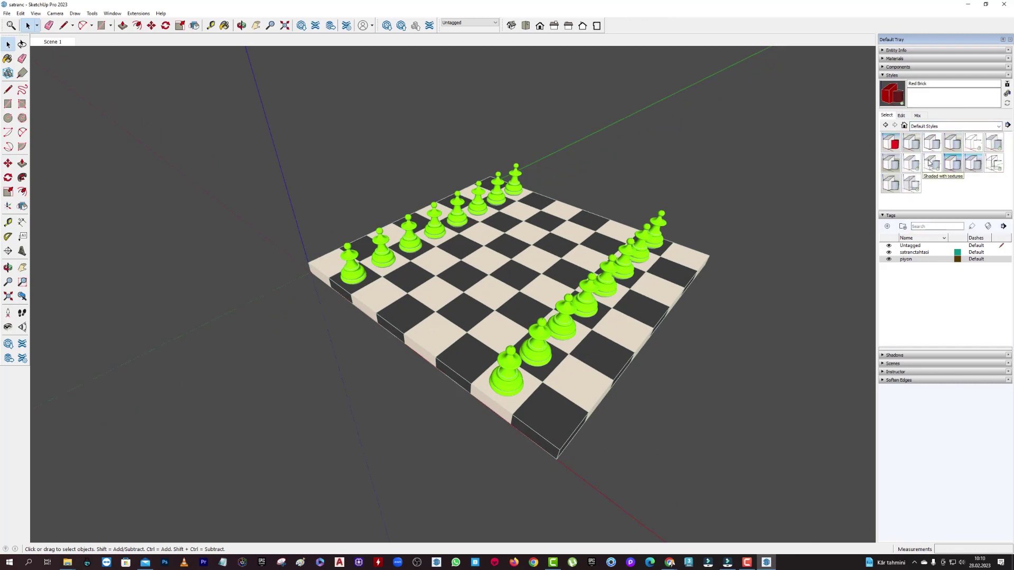
left_click(930, 162)
left_click(933, 146)
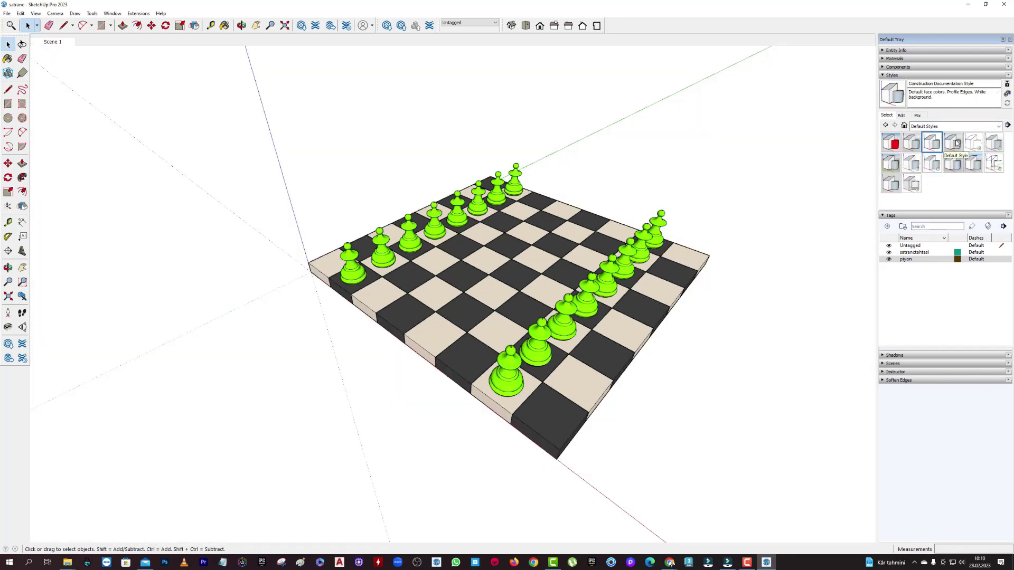
left_click(953, 142)
Preview Assorted Styles: Generic CAD, Chipboard with fine marker, Brush Strokes on Canvas, Blueprint.
left_click(999, 126)
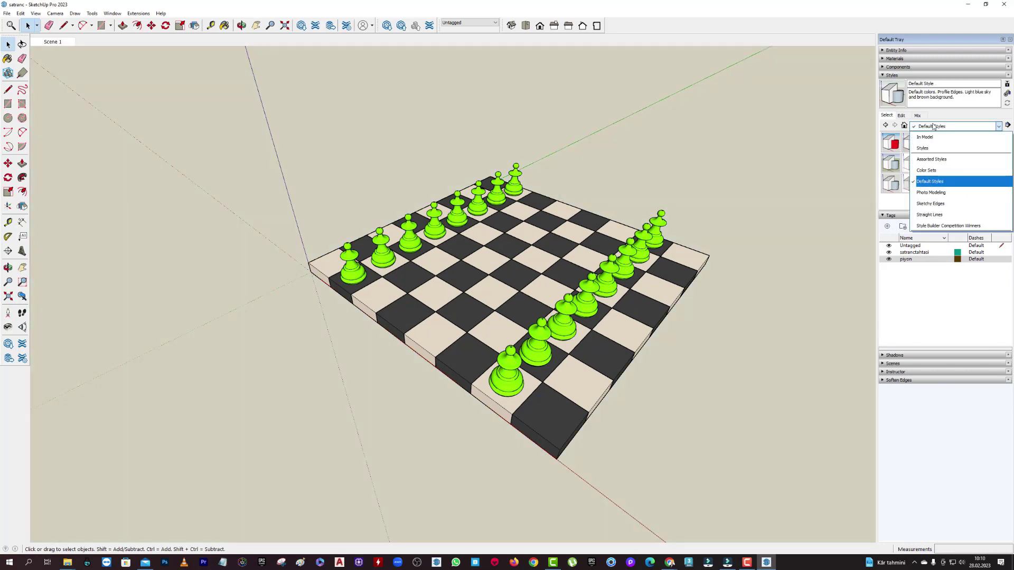
left_click(940, 161)
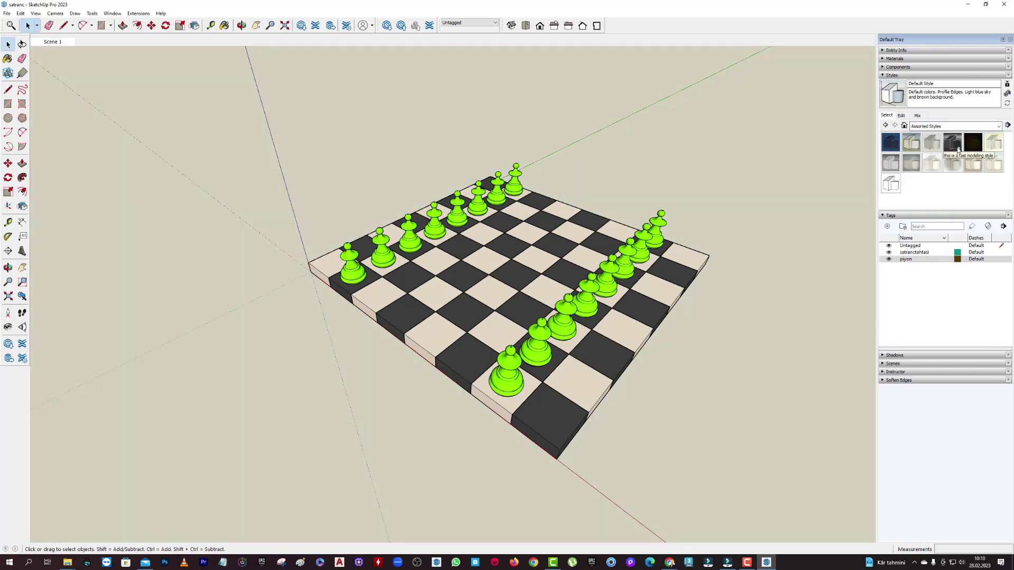
left_click(952, 143)
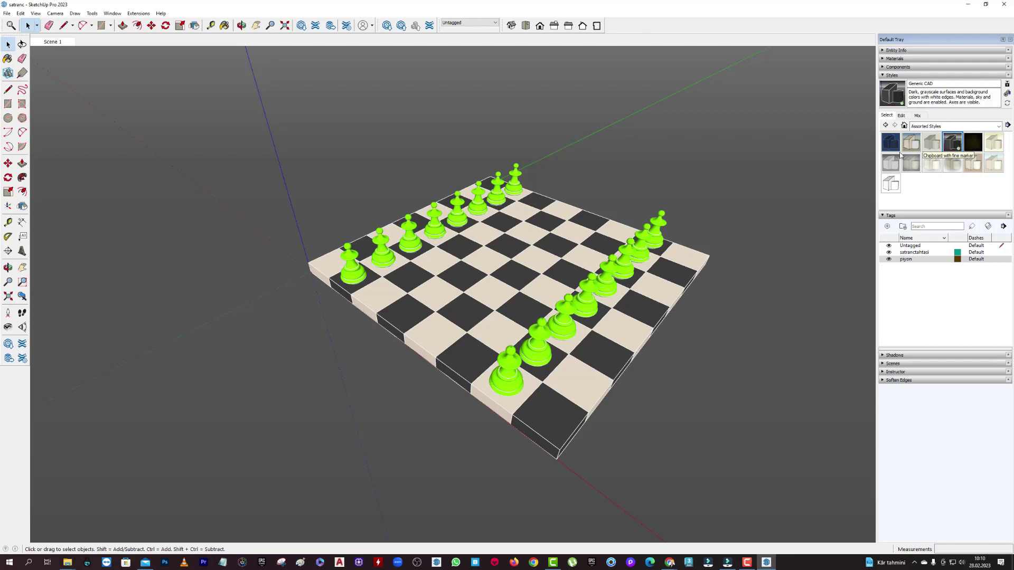
left_click(932, 143)
left_click(915, 147)
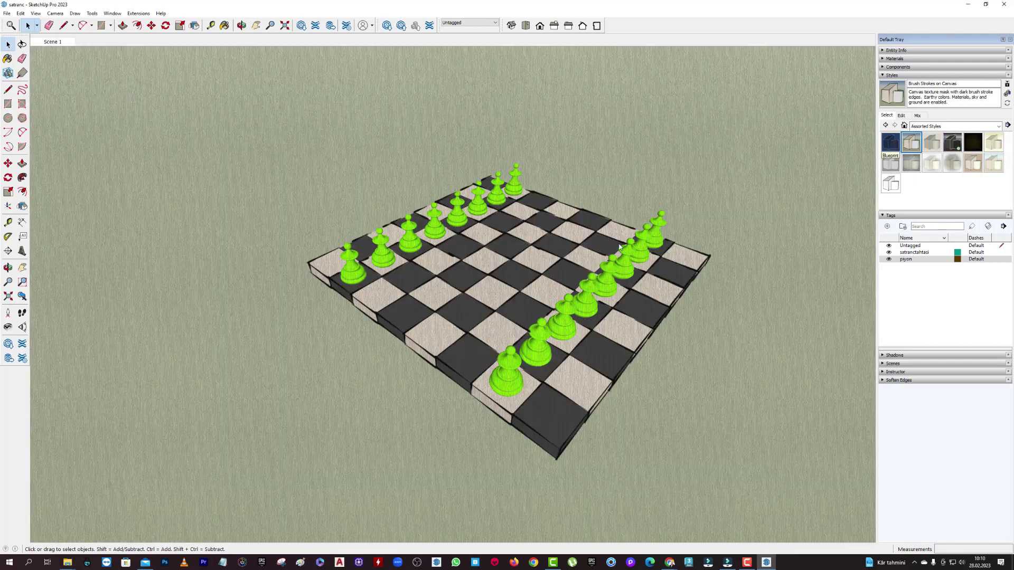
left_click(889, 143)
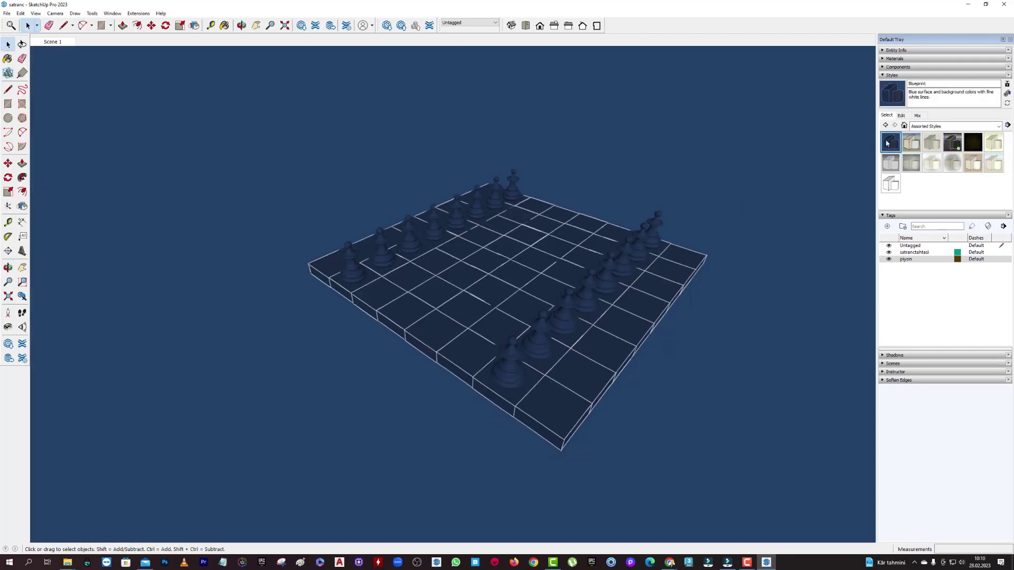
Apply the in-model 00 Default Colors style to restore the beige background.
left_click(905, 126)
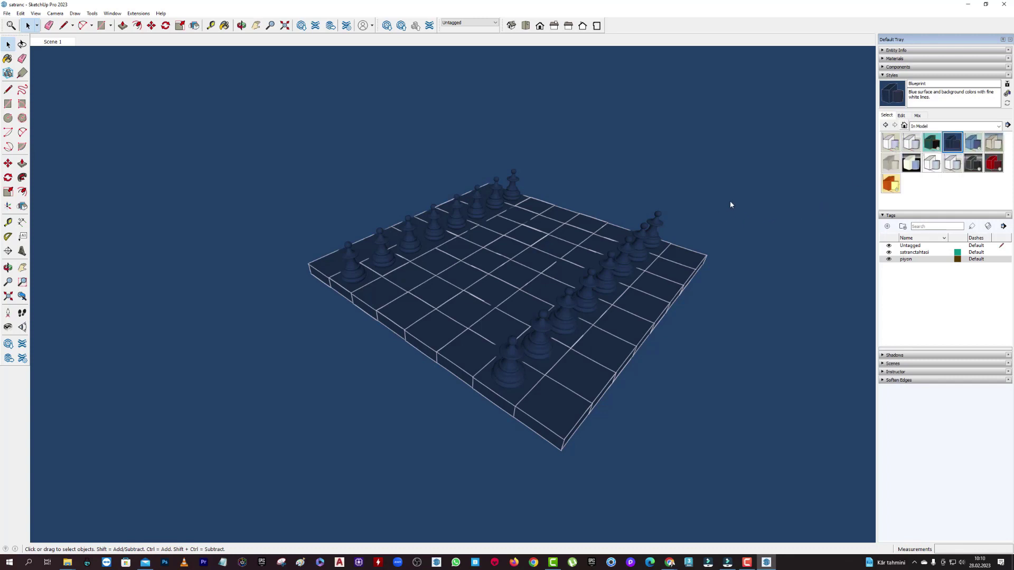
left_click(891, 142)
middle_click_drag(750, 286, 606, 220)
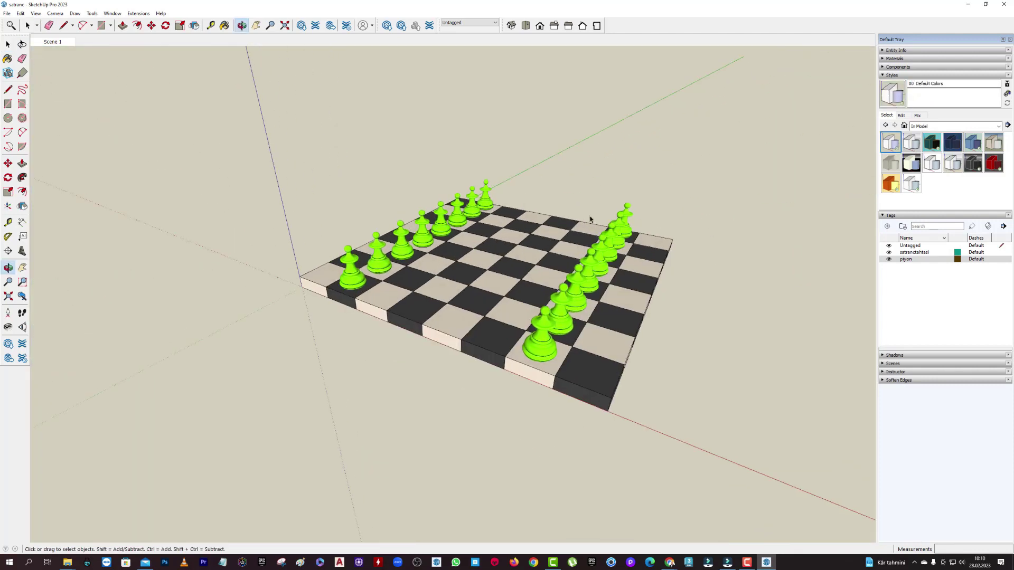
Collapse Styles and Tags, expand Shadows, and raise the Light slider to about 80.
left_click(882, 76)
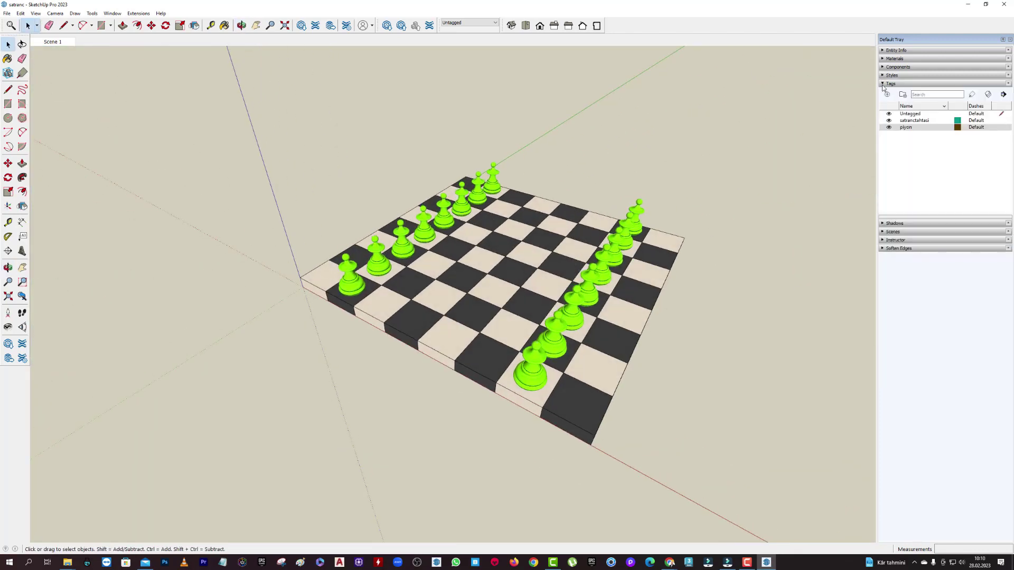
left_click(883, 84)
left_click(883, 92)
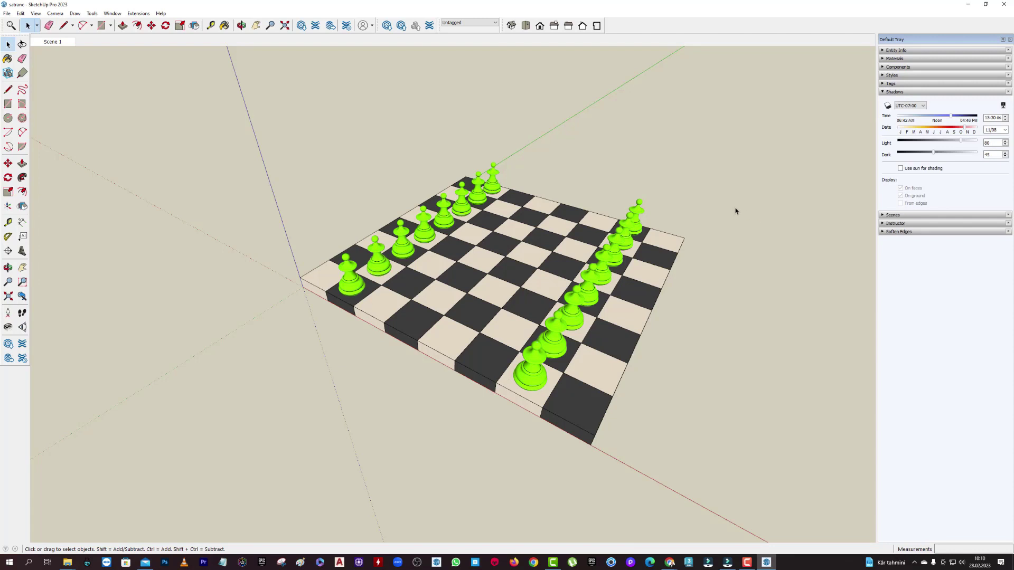
middle_click_drag(736, 212, 766, 200)
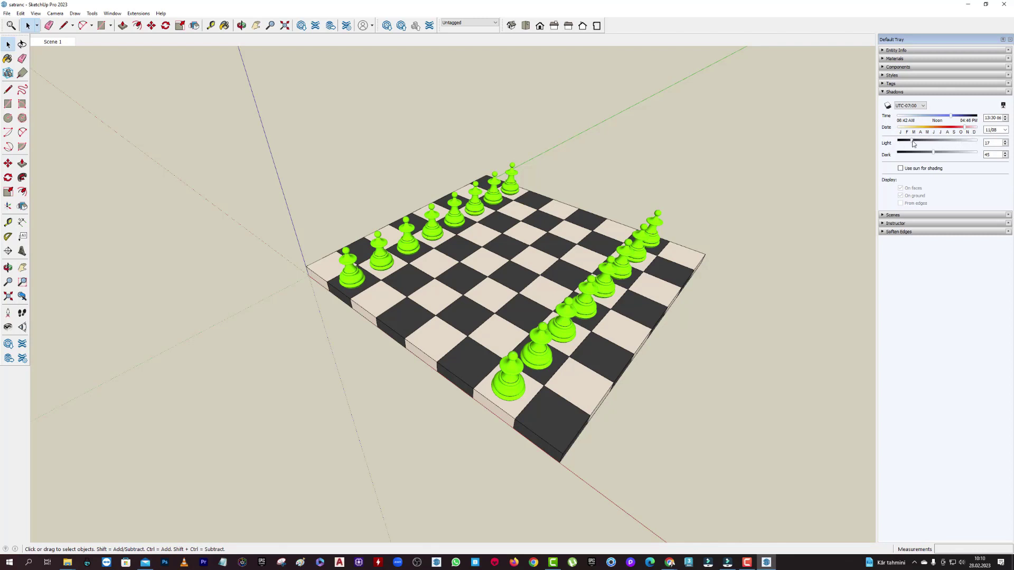
left_click_drag(916, 144, 965, 144)
Turn on shadows and set the sun to 11/11 at 13:44.
left_click(888, 105)
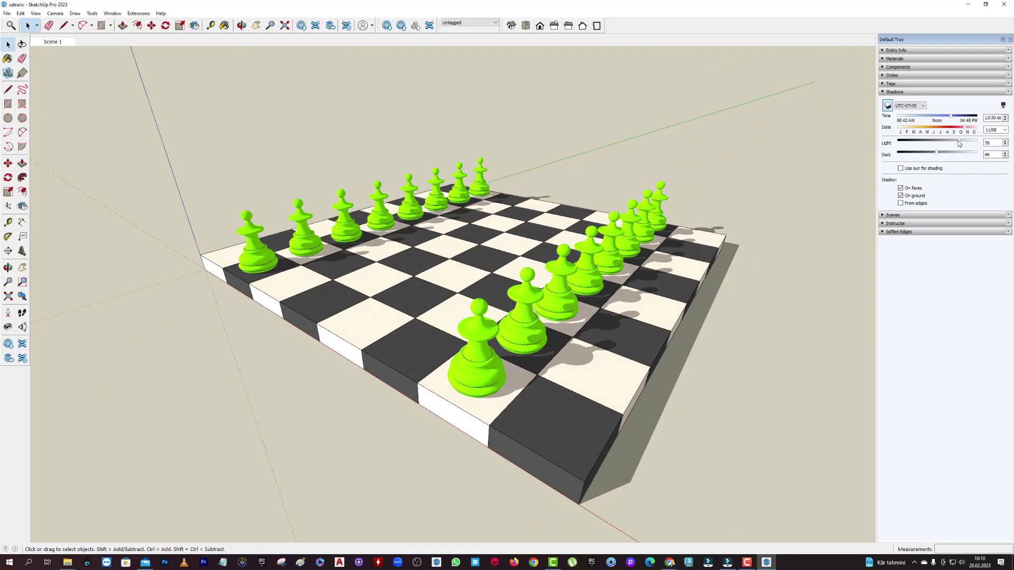
mouse_move(959, 143)
left_mouse_down()
mouse_move(921, 130)
mouse_move(952, 131)
left_mouse_up()
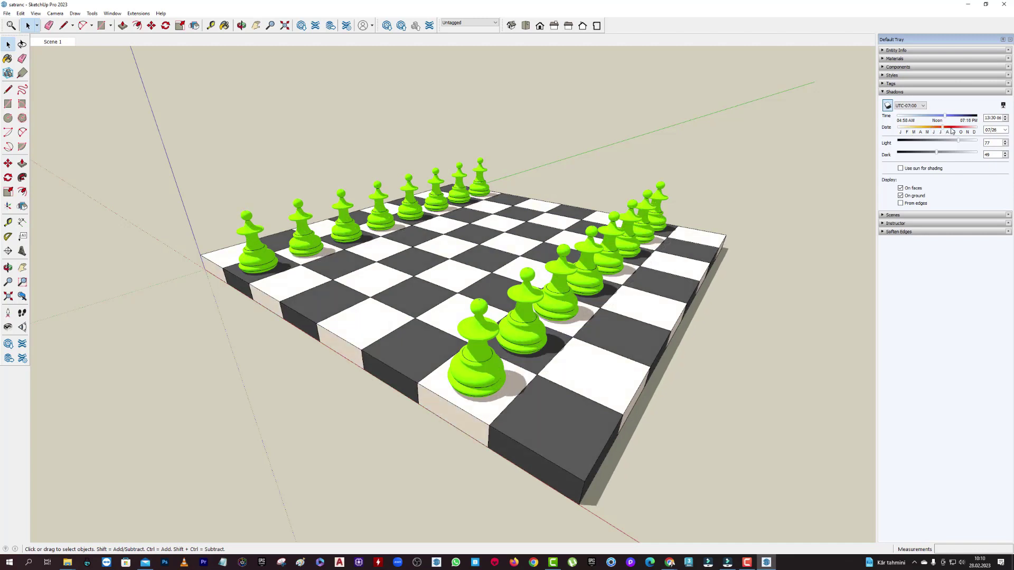
mouse_move(952, 131)
left_mouse_down()
mouse_move(965, 131)
mouse_move(916, 120)
mouse_move(963, 118)
mouse_move(953, 118)
left_mouse_up()
mouse_move(661, 306)
middle_mouse_down()
mouse_move(532, 252)
mouse_move(585, 270)
mouse_move(607, 248)
middle_mouse_up()
scroll(533, 252, "down", 5)
scroll(554, 259, "up", 4)
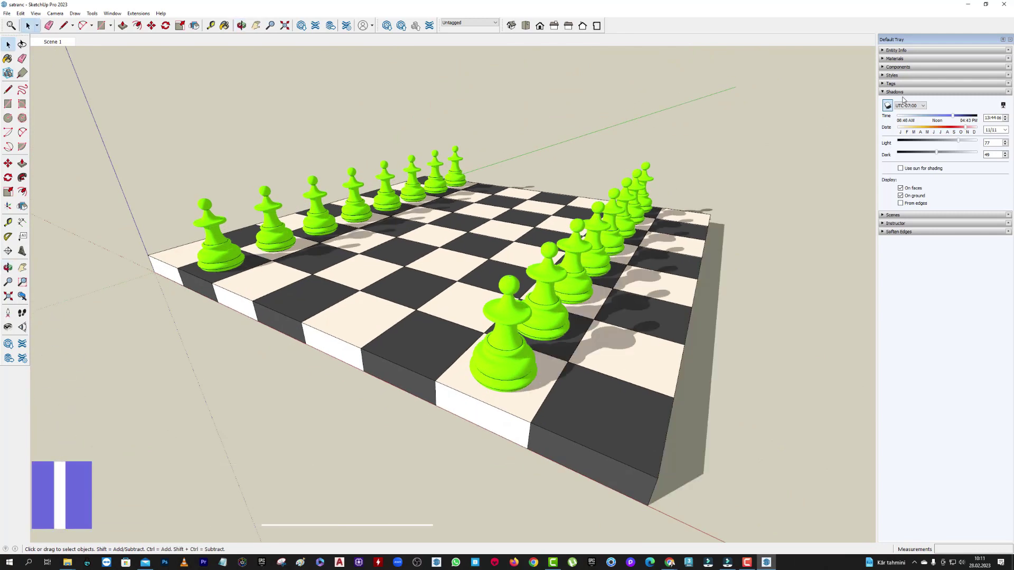
Switch shadows off and expand the Scenes panel showing Scene 1.
left_click(888, 105)
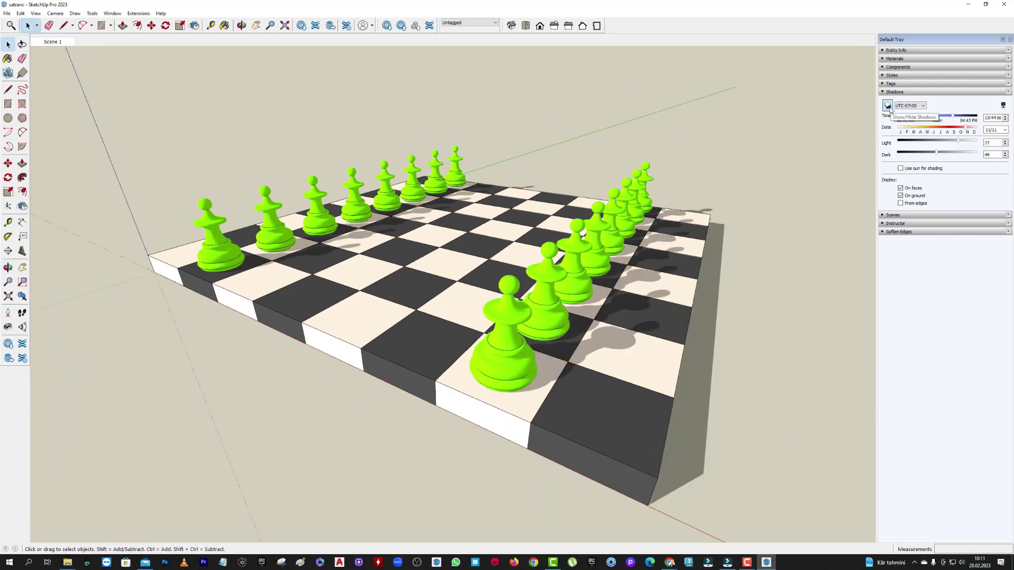
left_click(888, 106)
left_click(881, 101)
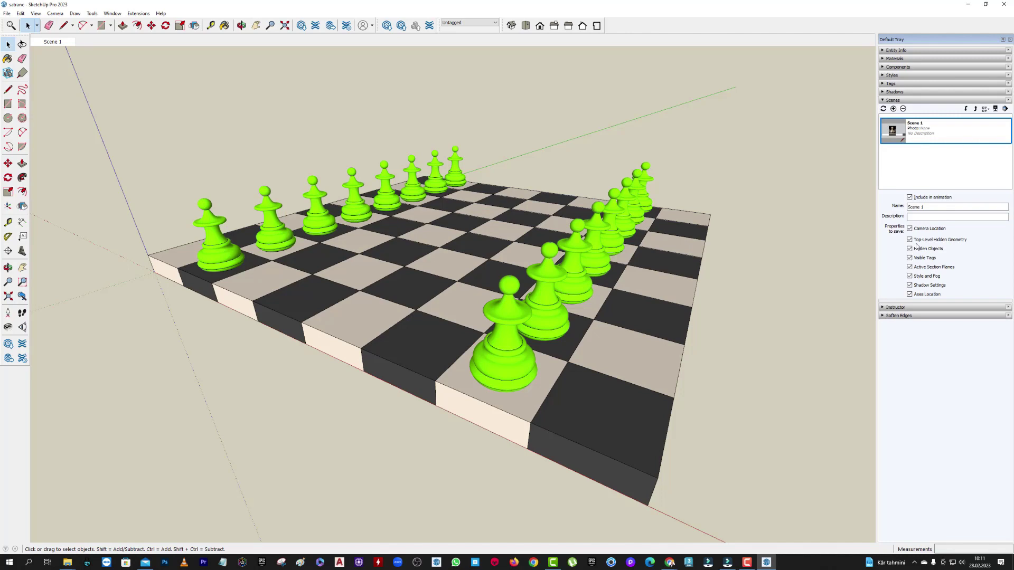
Orbit to a low front view of the board and save it as a new scene.
left_click(968, 208)
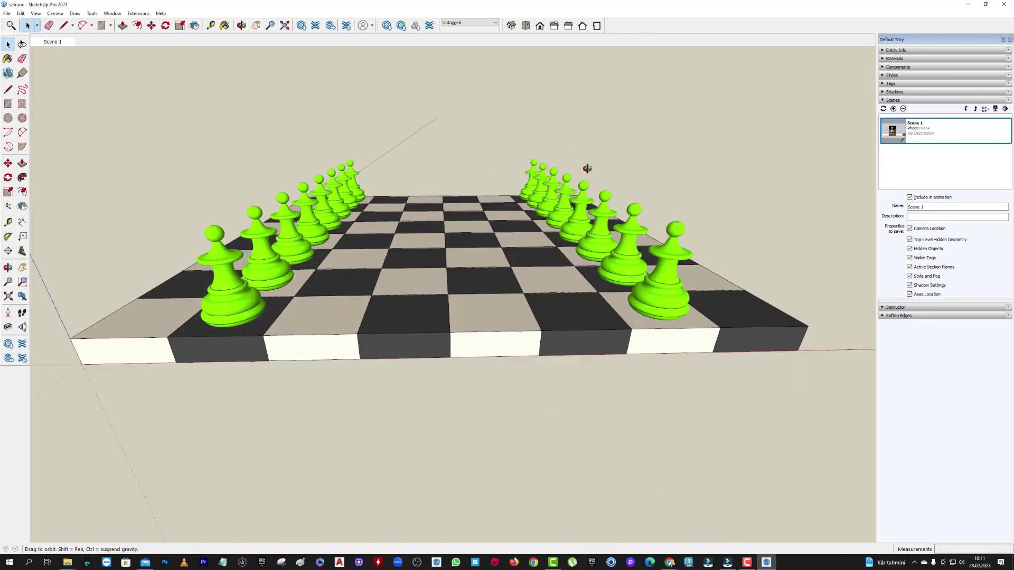
middle_click_drag(473, 116, 514, 106)
scroll(413, 193, "up", 3)
scroll(413, 194, "up", 2)
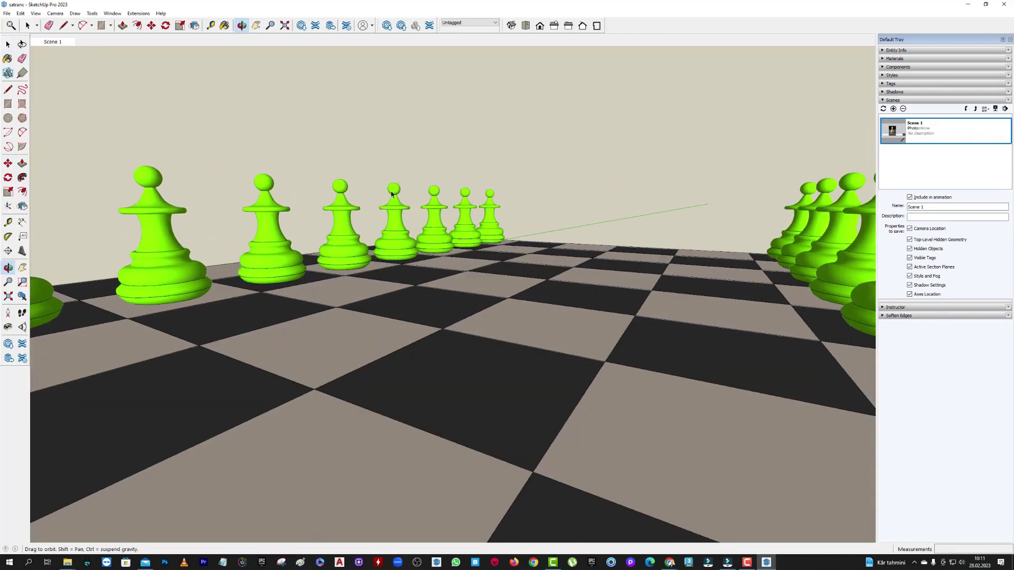
scroll(505, 163, "up", 2)
scroll(505, 162, "up", 1)
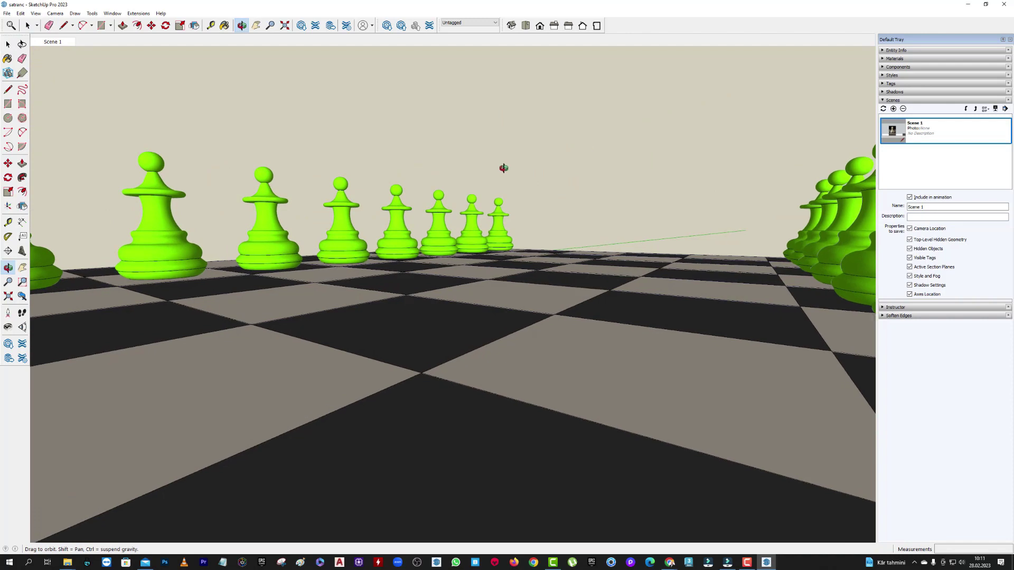
left_click(893, 109)
Orbit to a top-down view of the board and save it as another scene.
mouse_move(616, 239)
middle_mouse_down()
mouse_move(536, 362)
mouse_move(585, 300)
middle_mouse_up()
key("o")
mouse_move(322, 65)
left_mouse_down()
mouse_move(566, 254)
mouse_move(606, 254)
mouse_move(573, 299)
mouse_move(593, 317)
mouse_move(698, 267)
mouse_move(700, 306)
mouse_move(718, 320)
left_mouse_up()
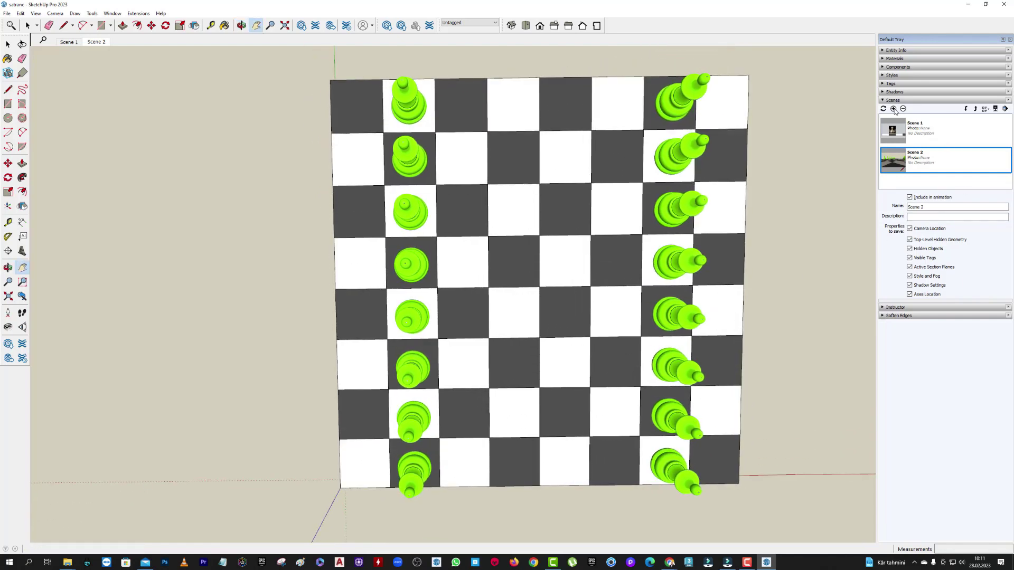
left_click(893, 108)
Orbit down to eye level among the pawns and add a fourth scene.
mouse_move(391, 279)
middle_mouse_down()
mouse_move(650, 149)
mouse_move(507, 337)
mouse_move(527, 263)
mouse_move(511, 259)
mouse_move(554, 351)
mouse_move(559, 331)
mouse_move(549, 319)
mouse_move(534, 375)
mouse_move(519, 360)
middle_mouse_up()
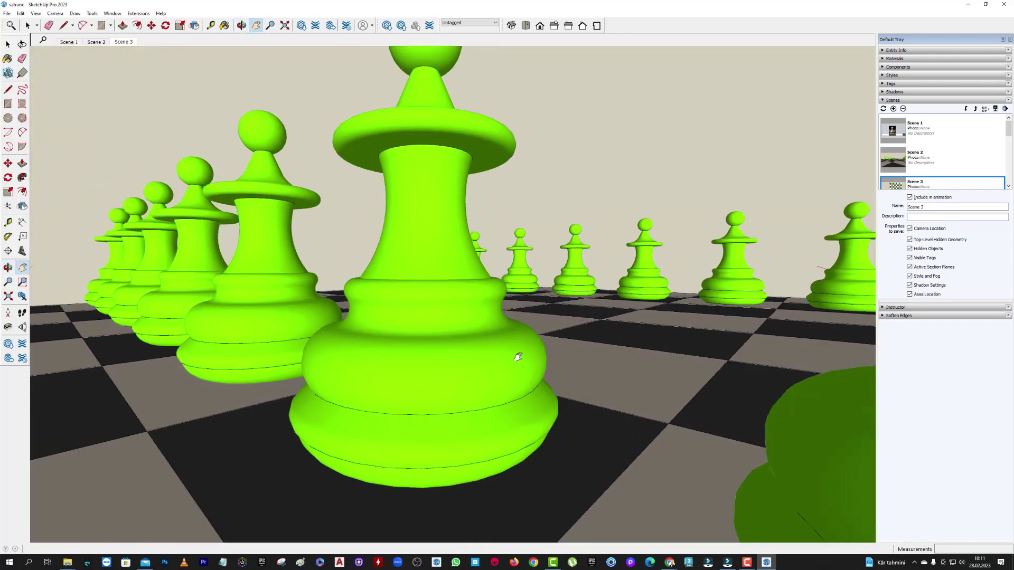
scroll(518, 358, "down", 3)
scroll(498, 400, "down", 1)
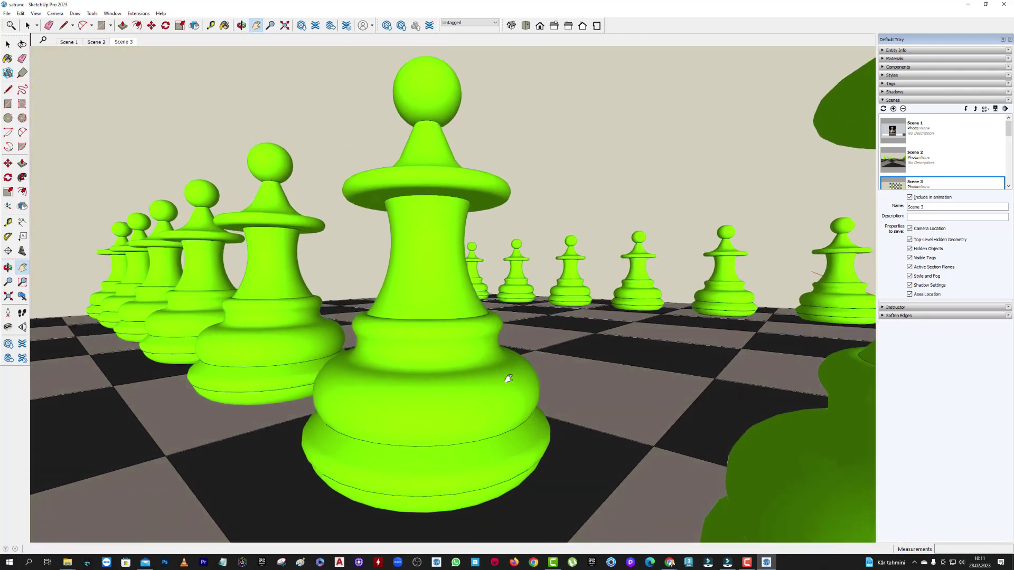
scroll(509, 380, "down", 1)
left_click(894, 109)
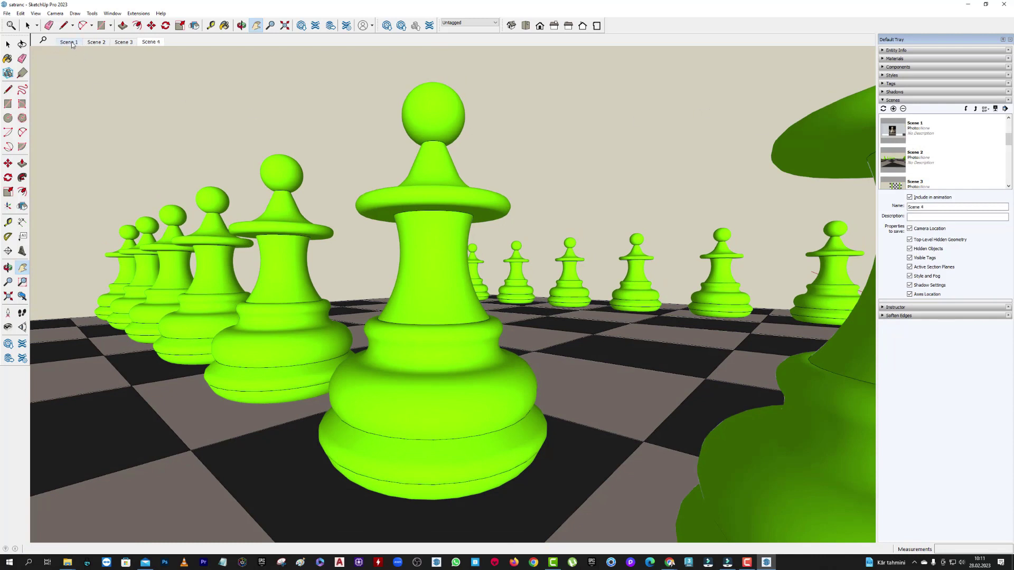
Flip through Scenes 3, 2 and 1, ending on Scene 2's low pawn view.
left_click(123, 42)
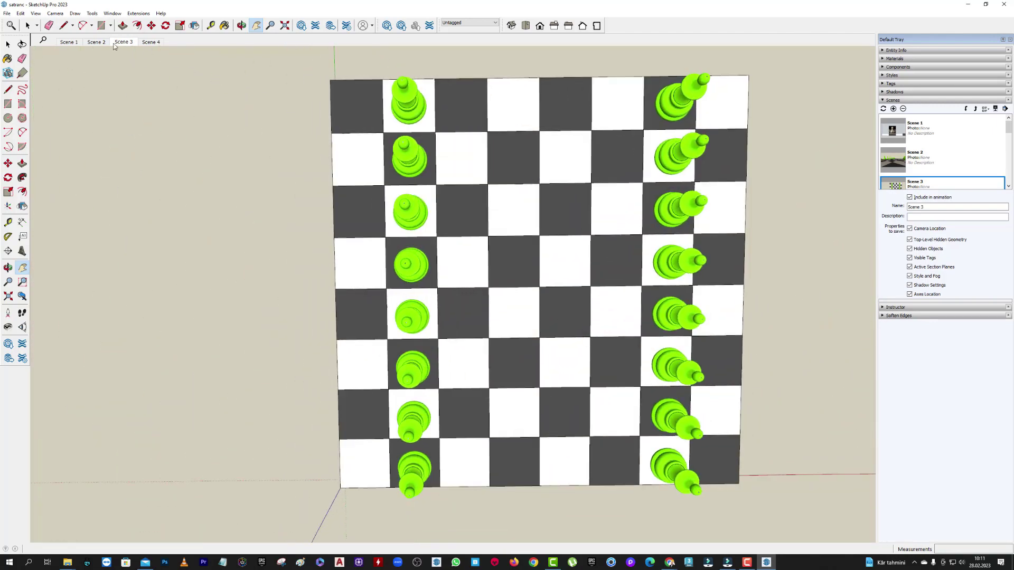
left_click(101, 43)
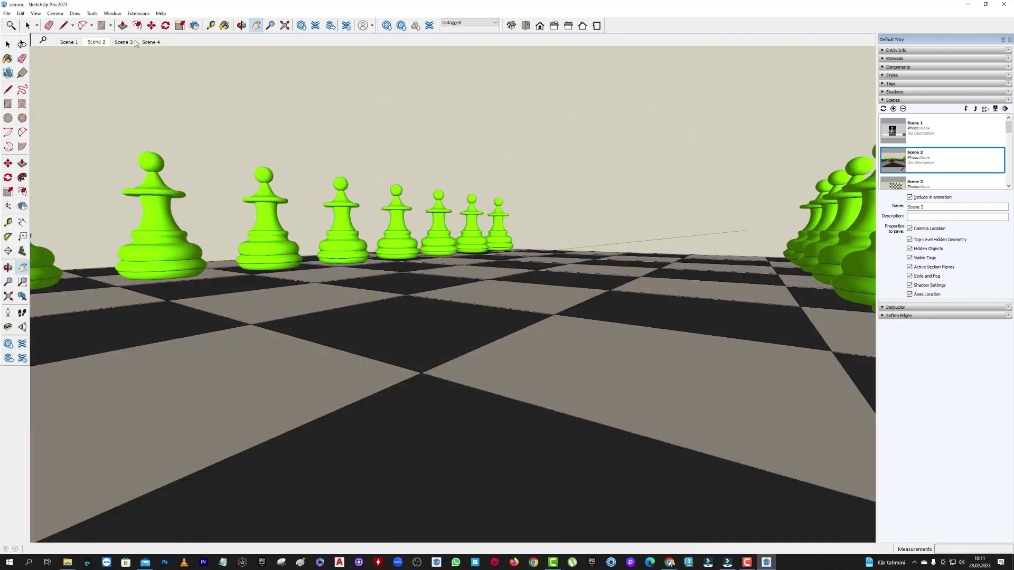
left_click(73, 44)
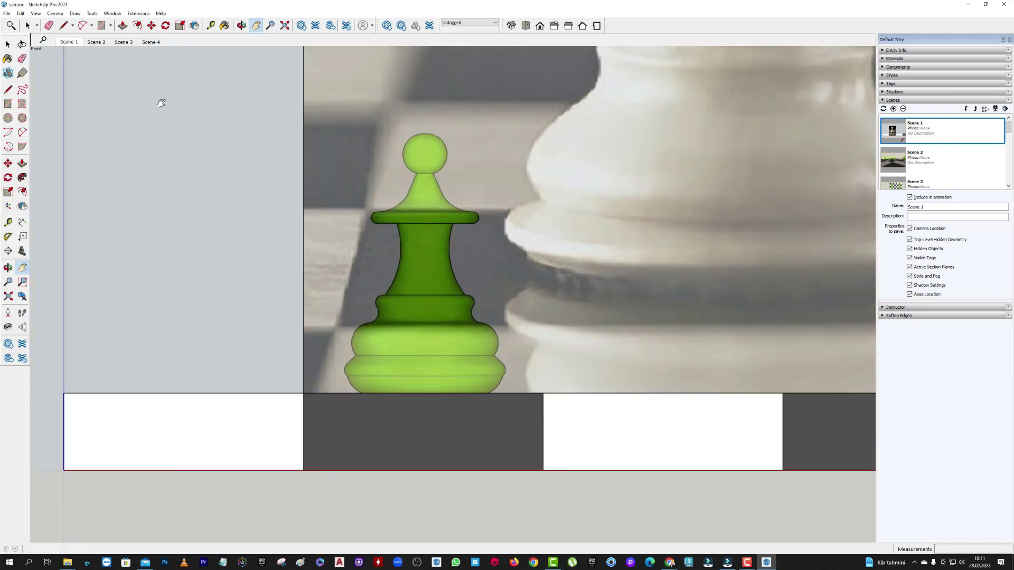
left_click(95, 44)
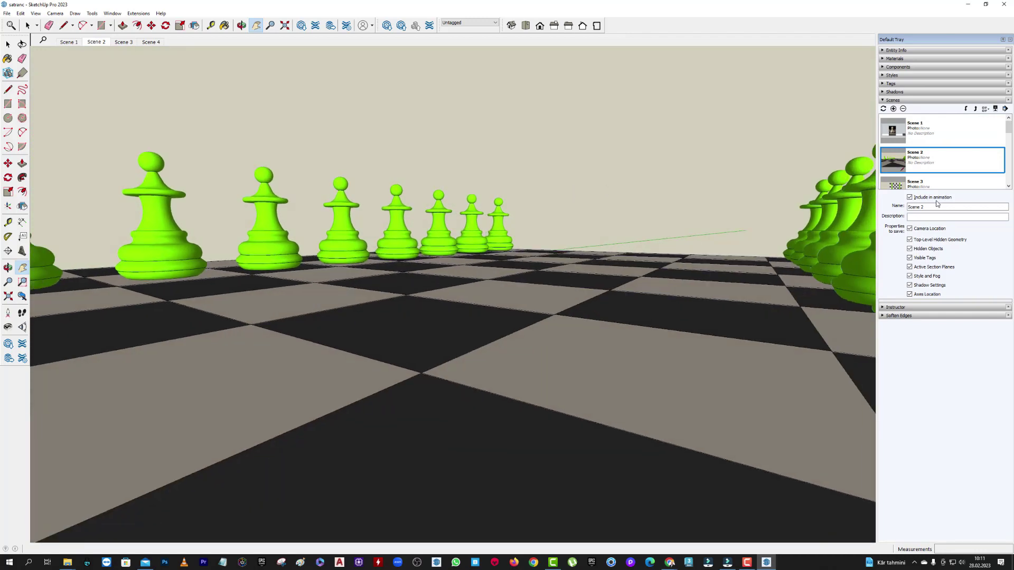
Open the Soften Edges panel and enter a front pawn's group for editing.
left_click(883, 100)
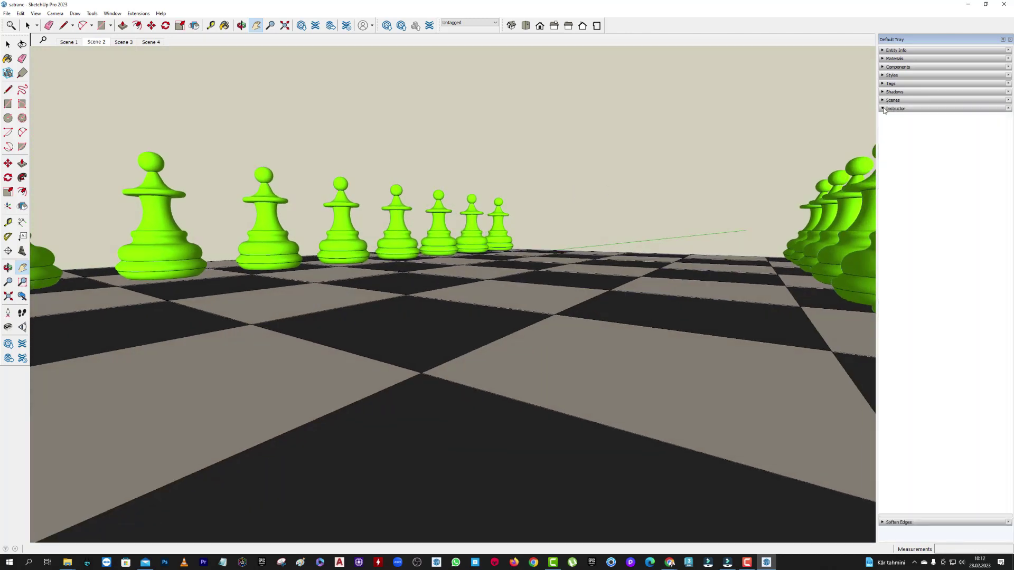
left_click(885, 109)
left_click(883, 108)
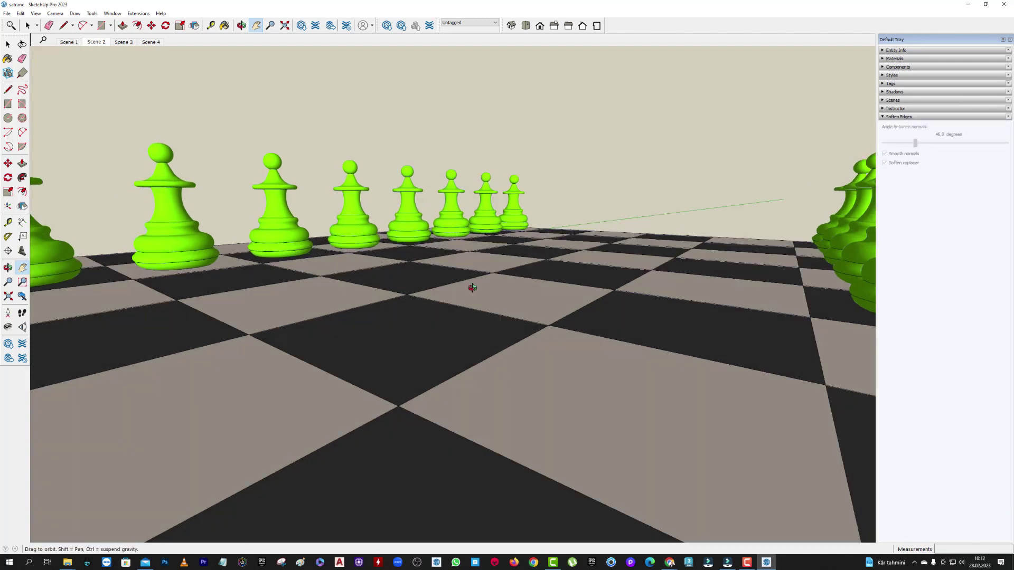
middle_click_drag(471, 288, 507, 264)
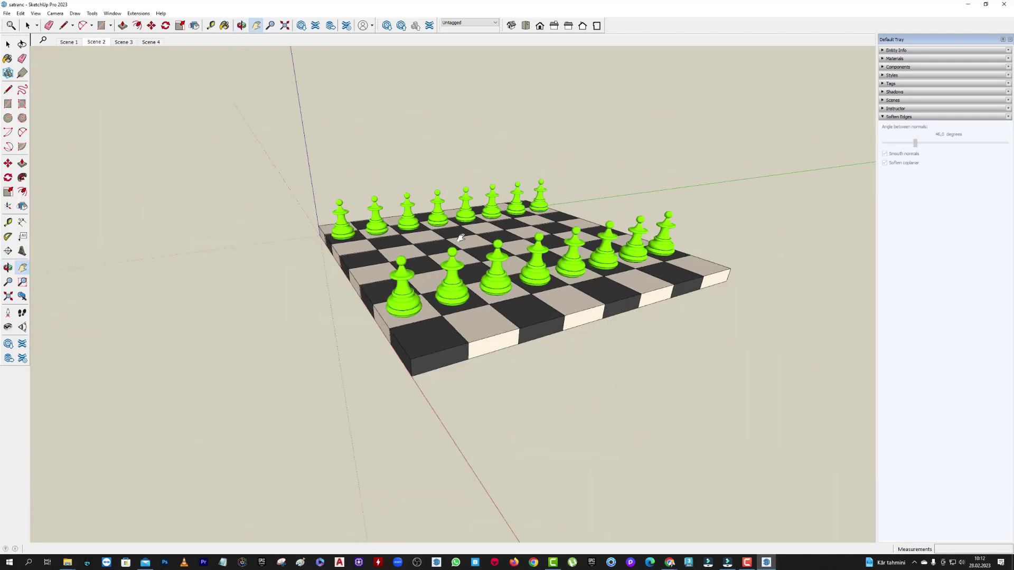
scroll(507, 264, "down", 3)
scroll(516, 273, "up", 2)
scroll(467, 270, "up", 3)
scroll(490, 257, "up", 2)
key("space")
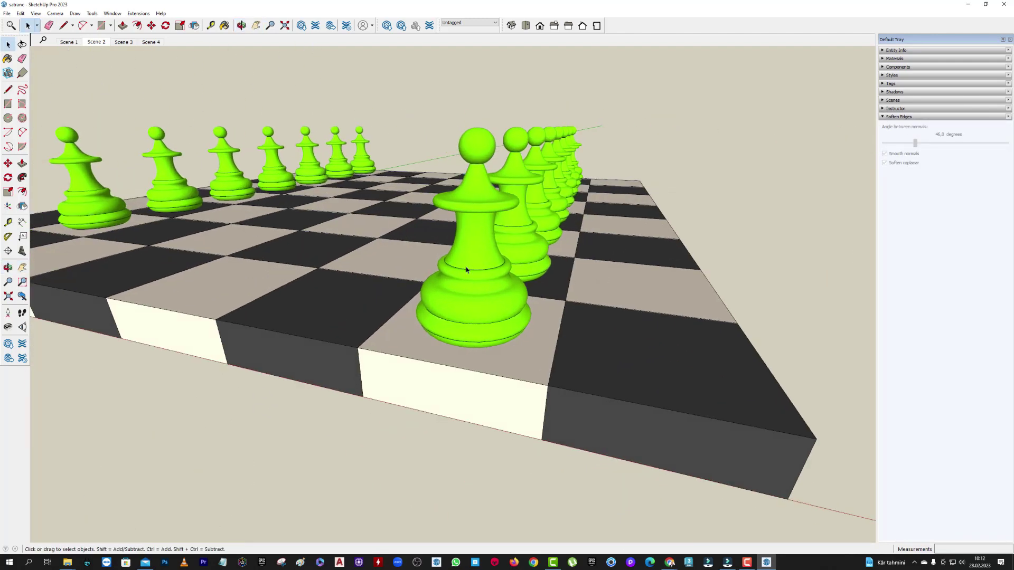
left_click(490, 258)
scroll(490, 257, "up", 1)
double_click(490, 257)
Test a soften angle of 87.4 degrees, then drop it back to 0.
middle_click_drag(490, 257, 577, 241)
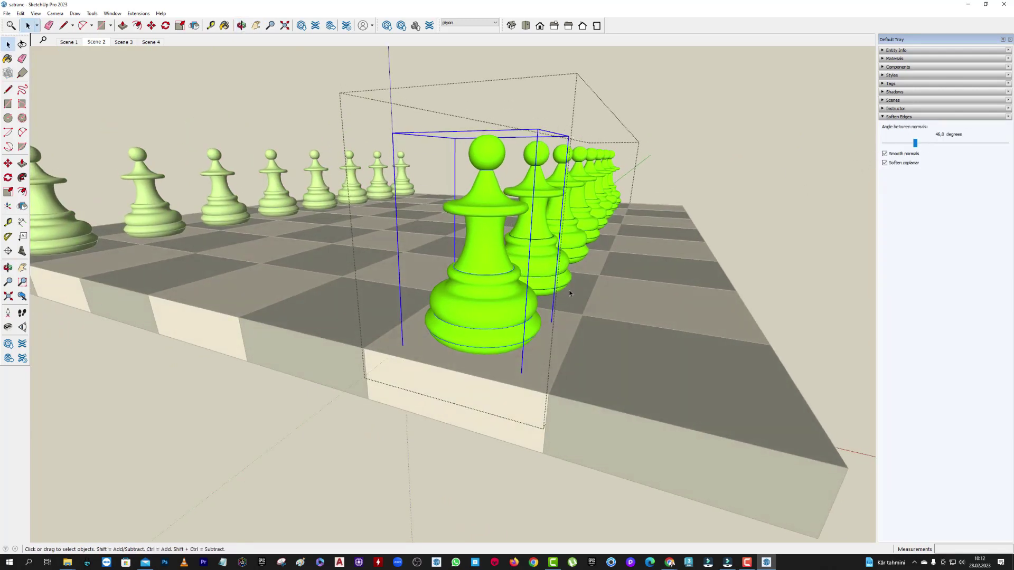
left_click_drag(915, 143, 944, 143)
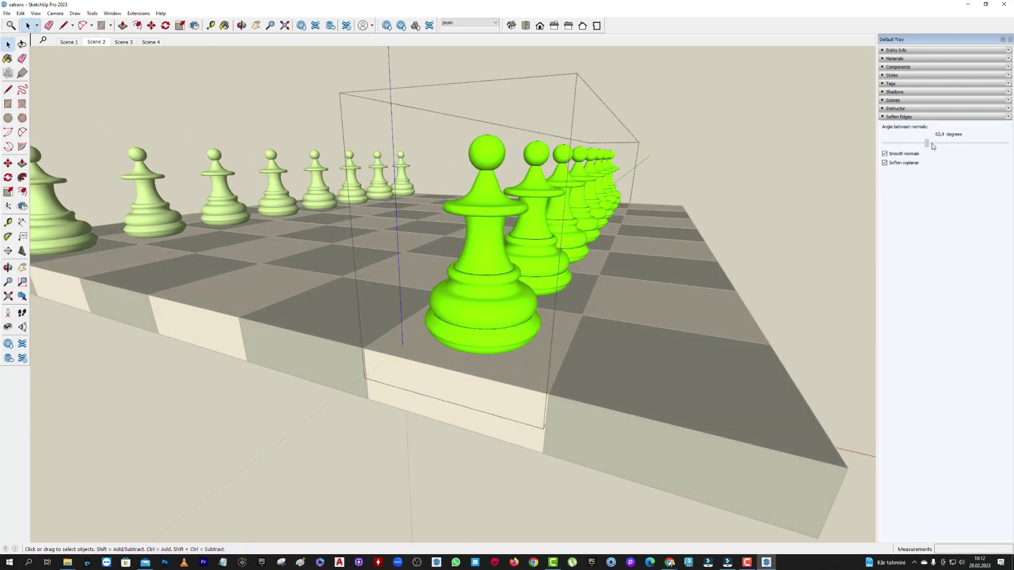
scroll(506, 258, "down", 2)
mouse_move(506, 257)
middle_mouse_down()
mouse_move(523, 296)
mouse_move(514, 342)
middle_mouse_up()
scroll(523, 297, "up", 2)
scroll(533, 303, "up", 3)
left_click_drag(944, 143, 884, 151)
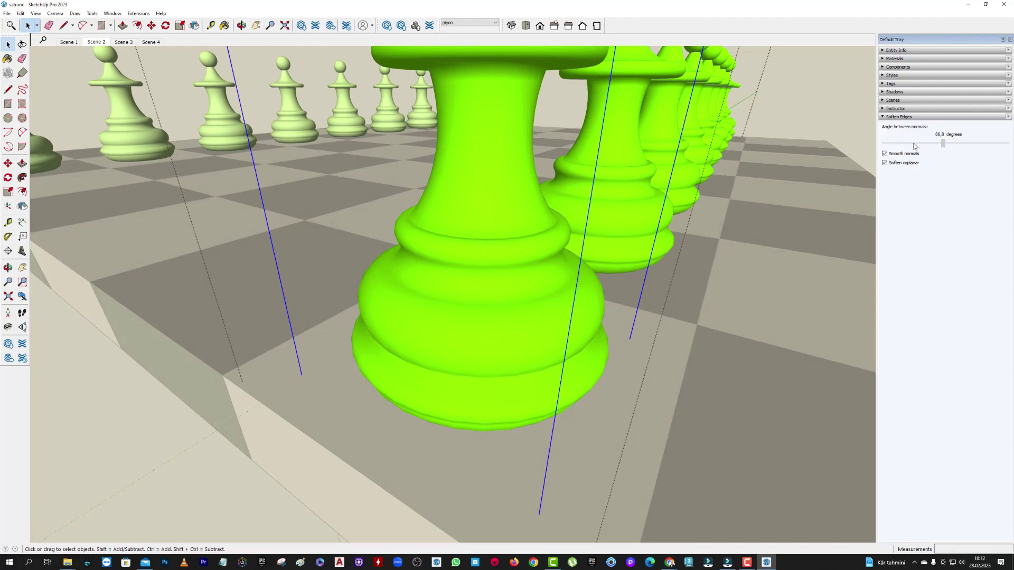
Turn on Smooth normals and set the soften angle to 78.6 degrees.
left_click(885, 153)
left_click(534, 279)
scroll(543, 279, "down", 5)
mouse_move(543, 279)
middle_mouse_down()
mouse_move(544, 167)
mouse_move(584, 200)
middle_mouse_up()
scroll(545, 167, "up", 3)
scroll(584, 199, "up", 2)
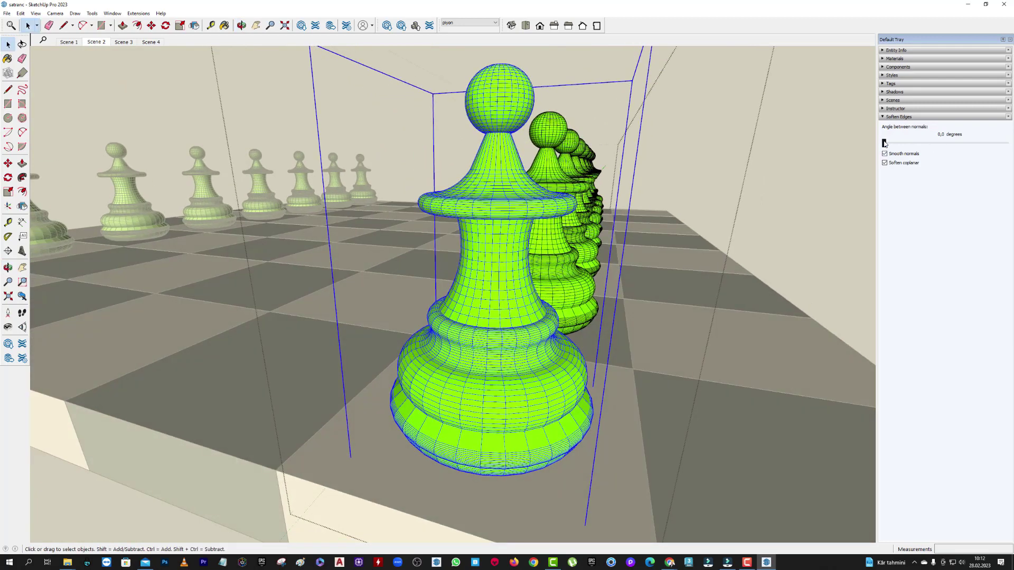
left_click_drag(885, 143, 939, 145)
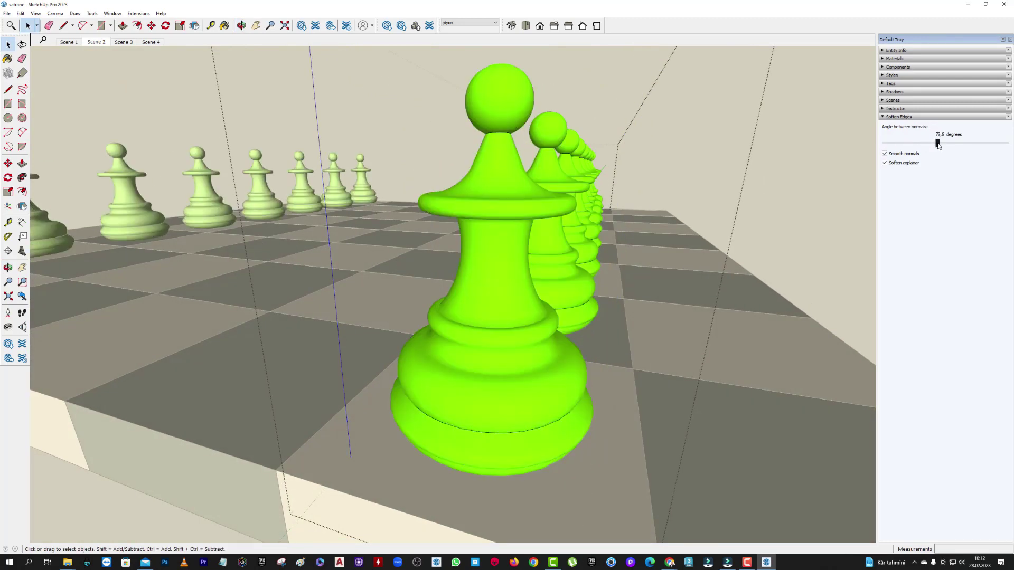
Clear the pawn selection, view both pawn rows, and collapse the Soften Edges panel.
scroll(588, 290, "down", 5)
left_click(760, 355)
scroll(505, 242, "up", 2)
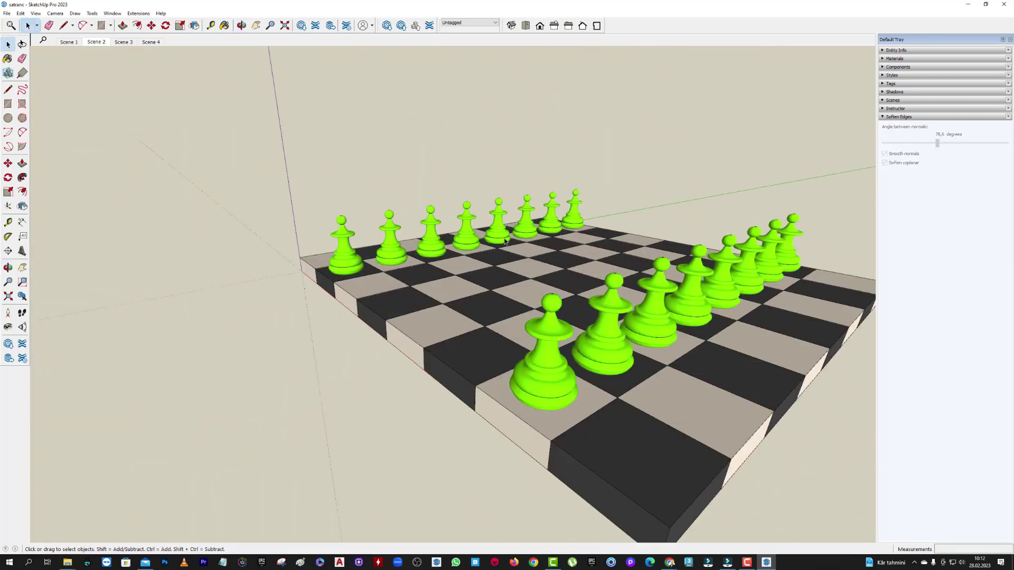
scroll(505, 241, "up", 2)
scroll(557, 354, "down", 5)
scroll(634, 370, "up", 3)
scroll(667, 379, "up", 2)
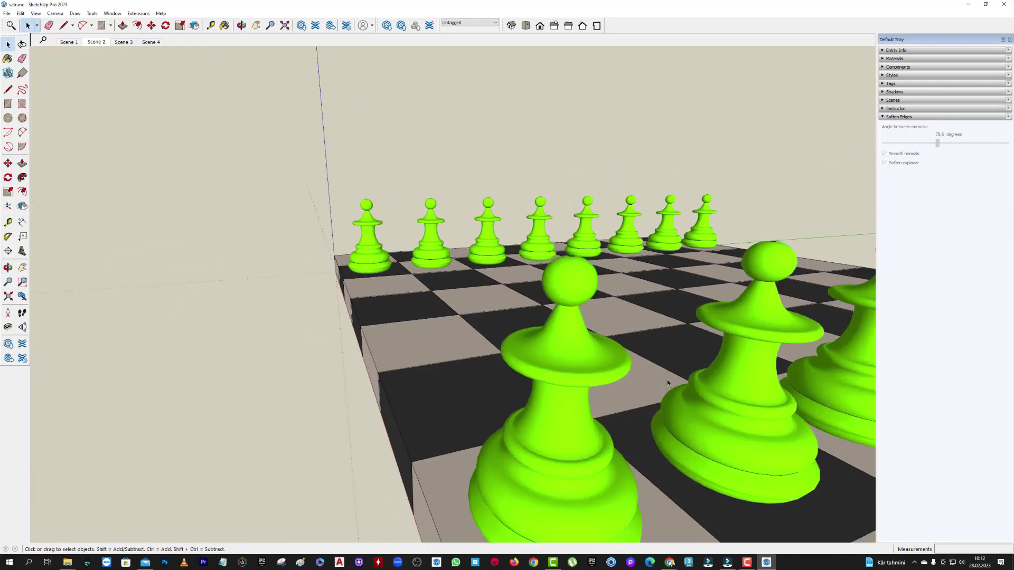
scroll(667, 380, "down", 3)
middle_click_drag(667, 379, 734, 338)
scroll(738, 334, "up", 2)
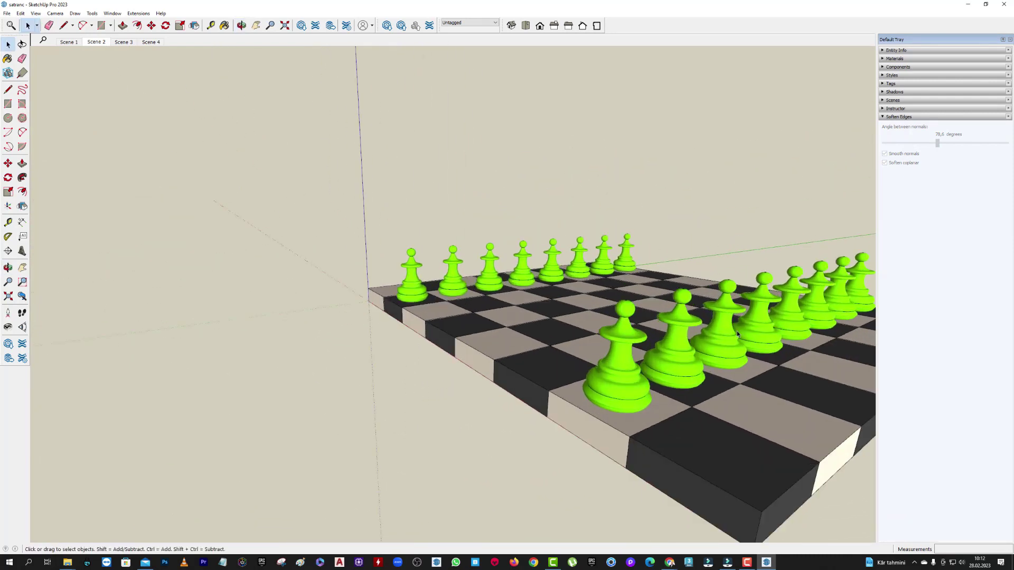
scroll(738, 333, "down", 4)
middle_click_drag(845, 335, 829, 195)
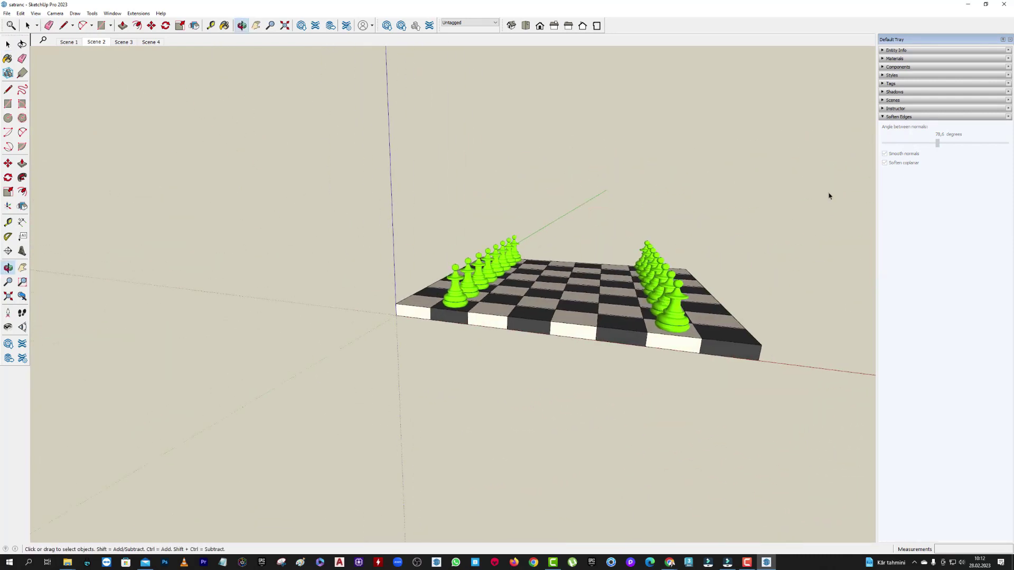
left_click(885, 117)
left_click(113, 14)
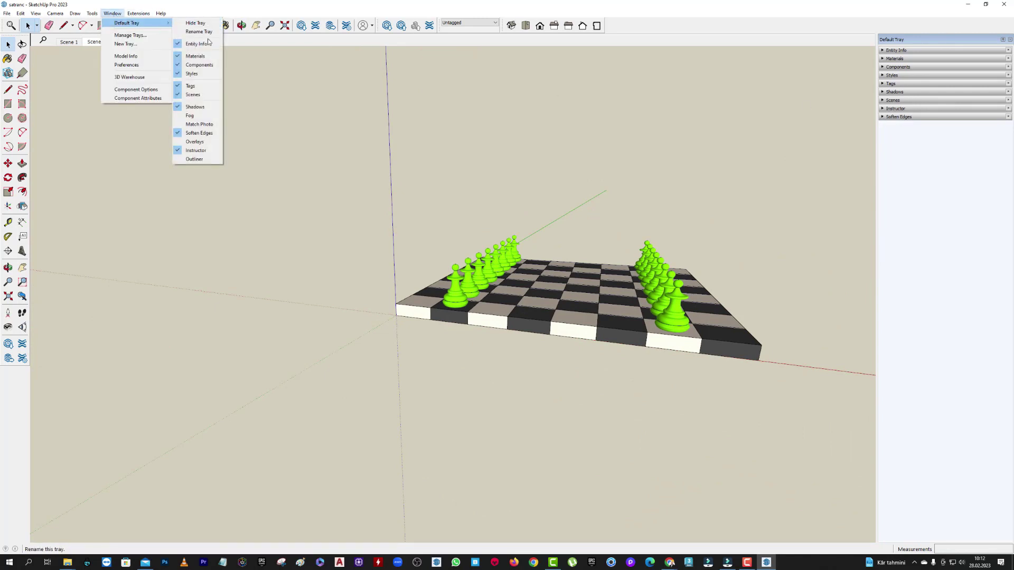
mouse_move(126, 23)
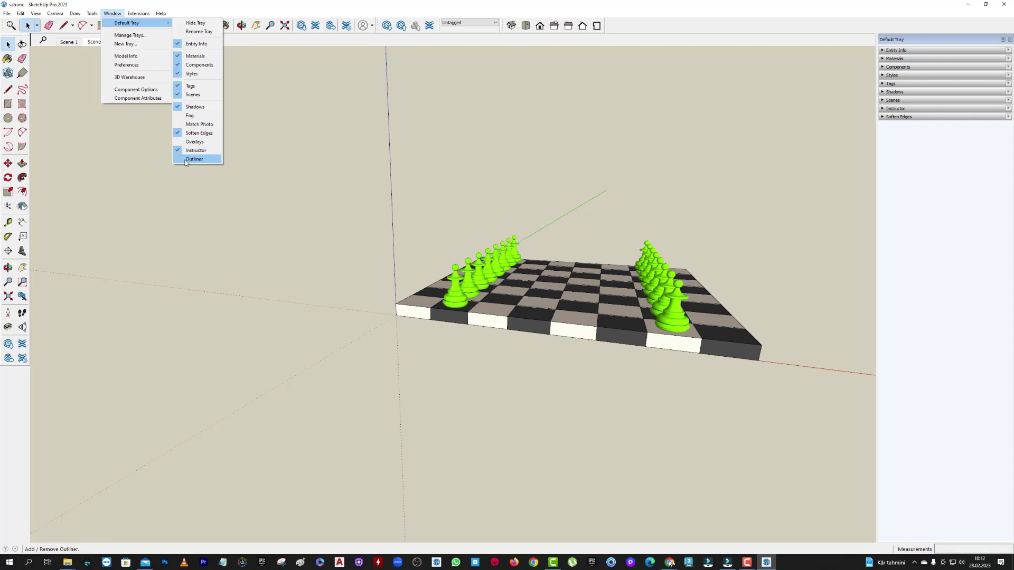
left_click(243, 158)
middle_click_drag(583, 156, 671, 330)
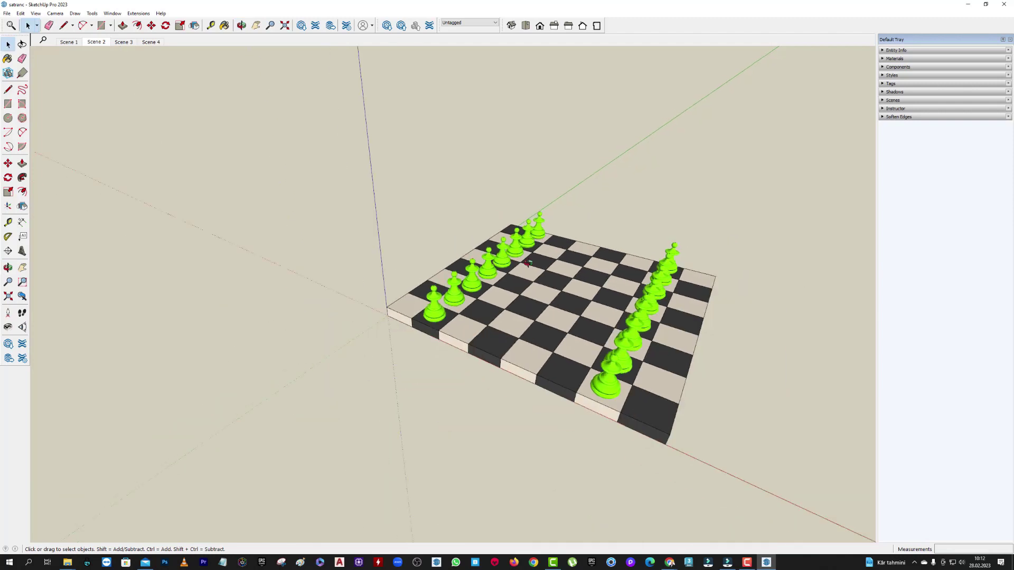
mouse_move(655, 250)
middle_mouse_down()
mouse_move(754, 441)
mouse_move(618, 351)
mouse_move(627, 364)
middle_mouse_up()
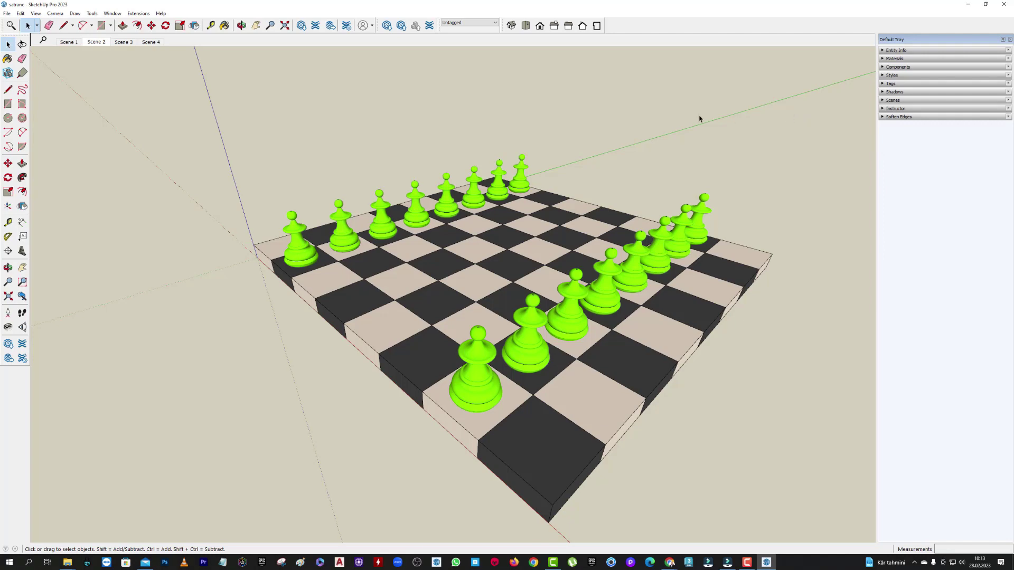
middle_click_drag(699, 119, 535, 145)
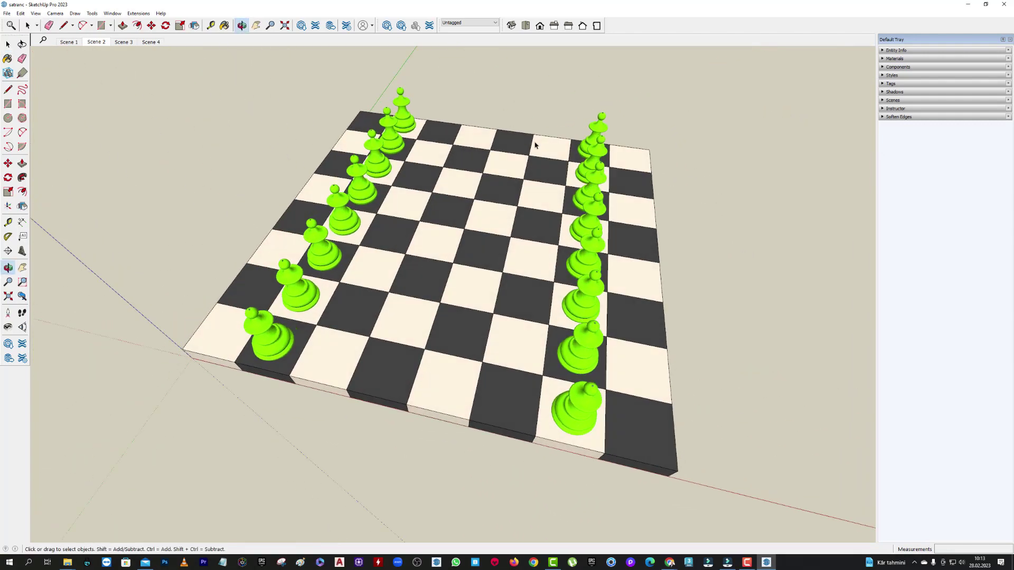
mouse_move(299, 109)
middle_mouse_down()
mouse_move(776, 179)
mouse_move(629, 246)
mouse_move(642, 185)
middle_mouse_up()
right_click(641, 185)
left_click(611, 197)
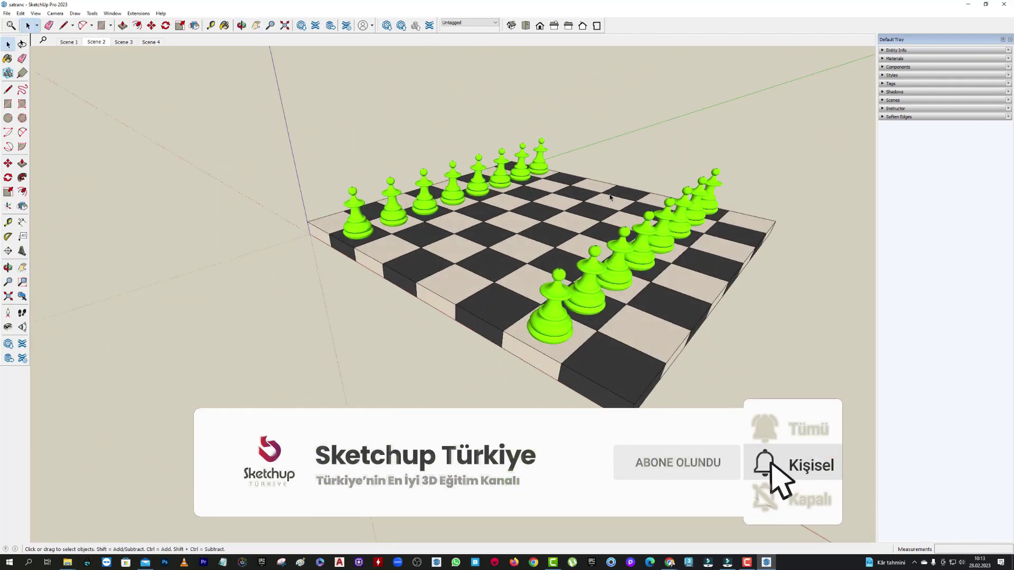
scroll(610, 197, "up", 2)
scroll(612, 197, "up", 3)
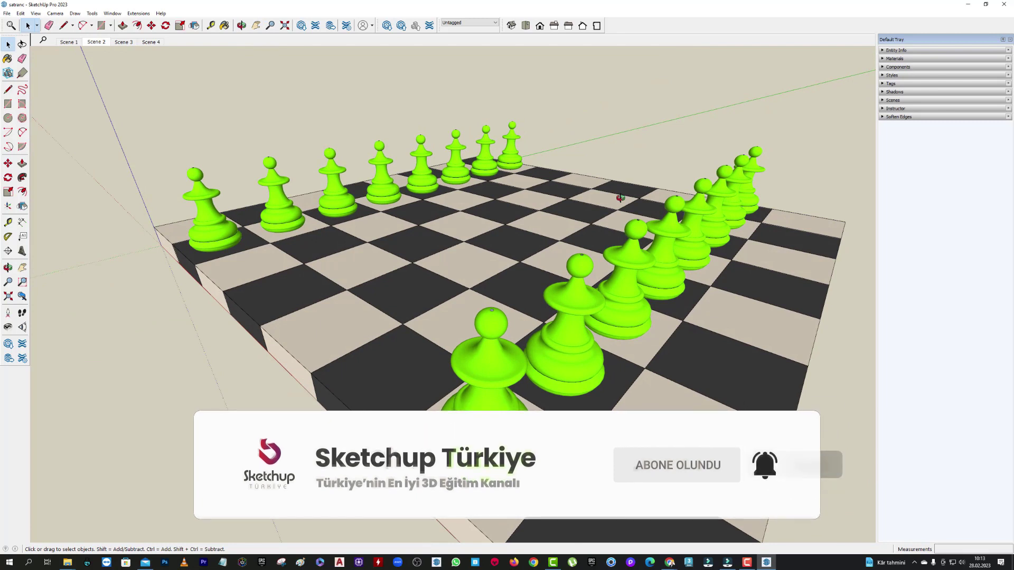